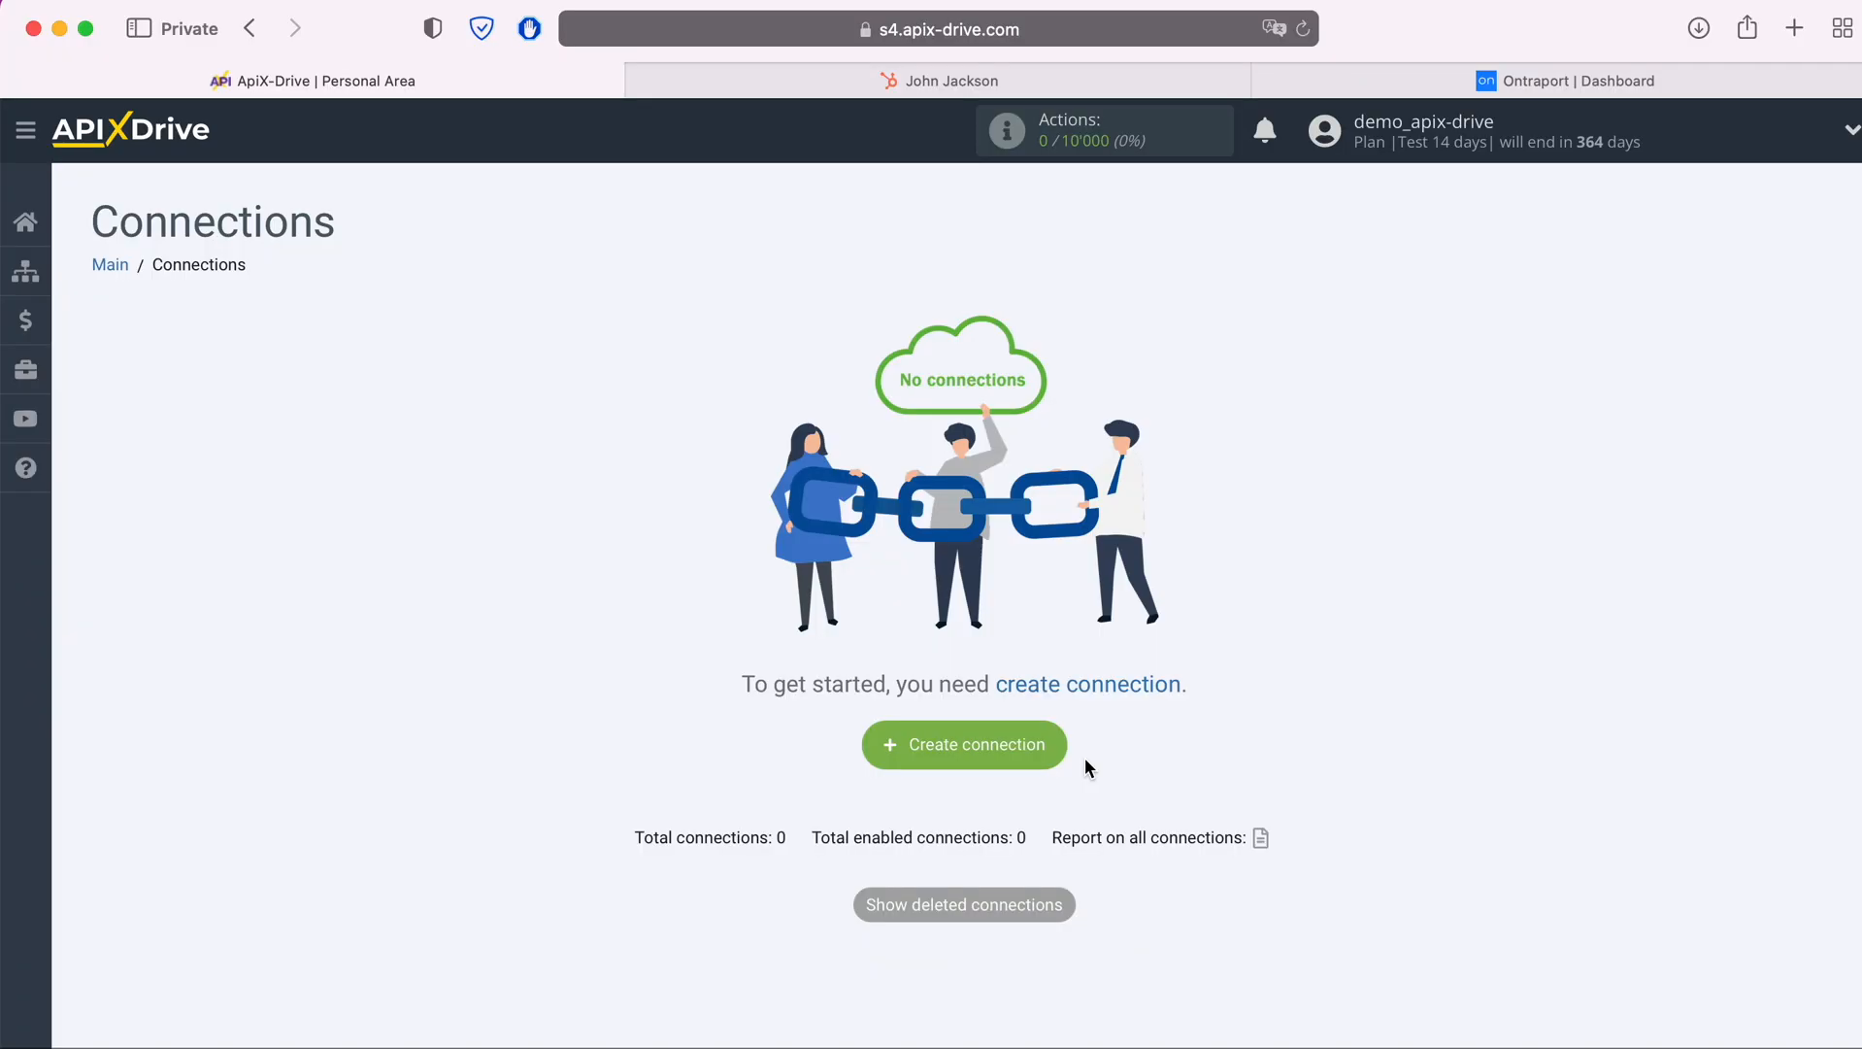
Create a new connection and choose Hubspot as its data source system
click(1049, 743)
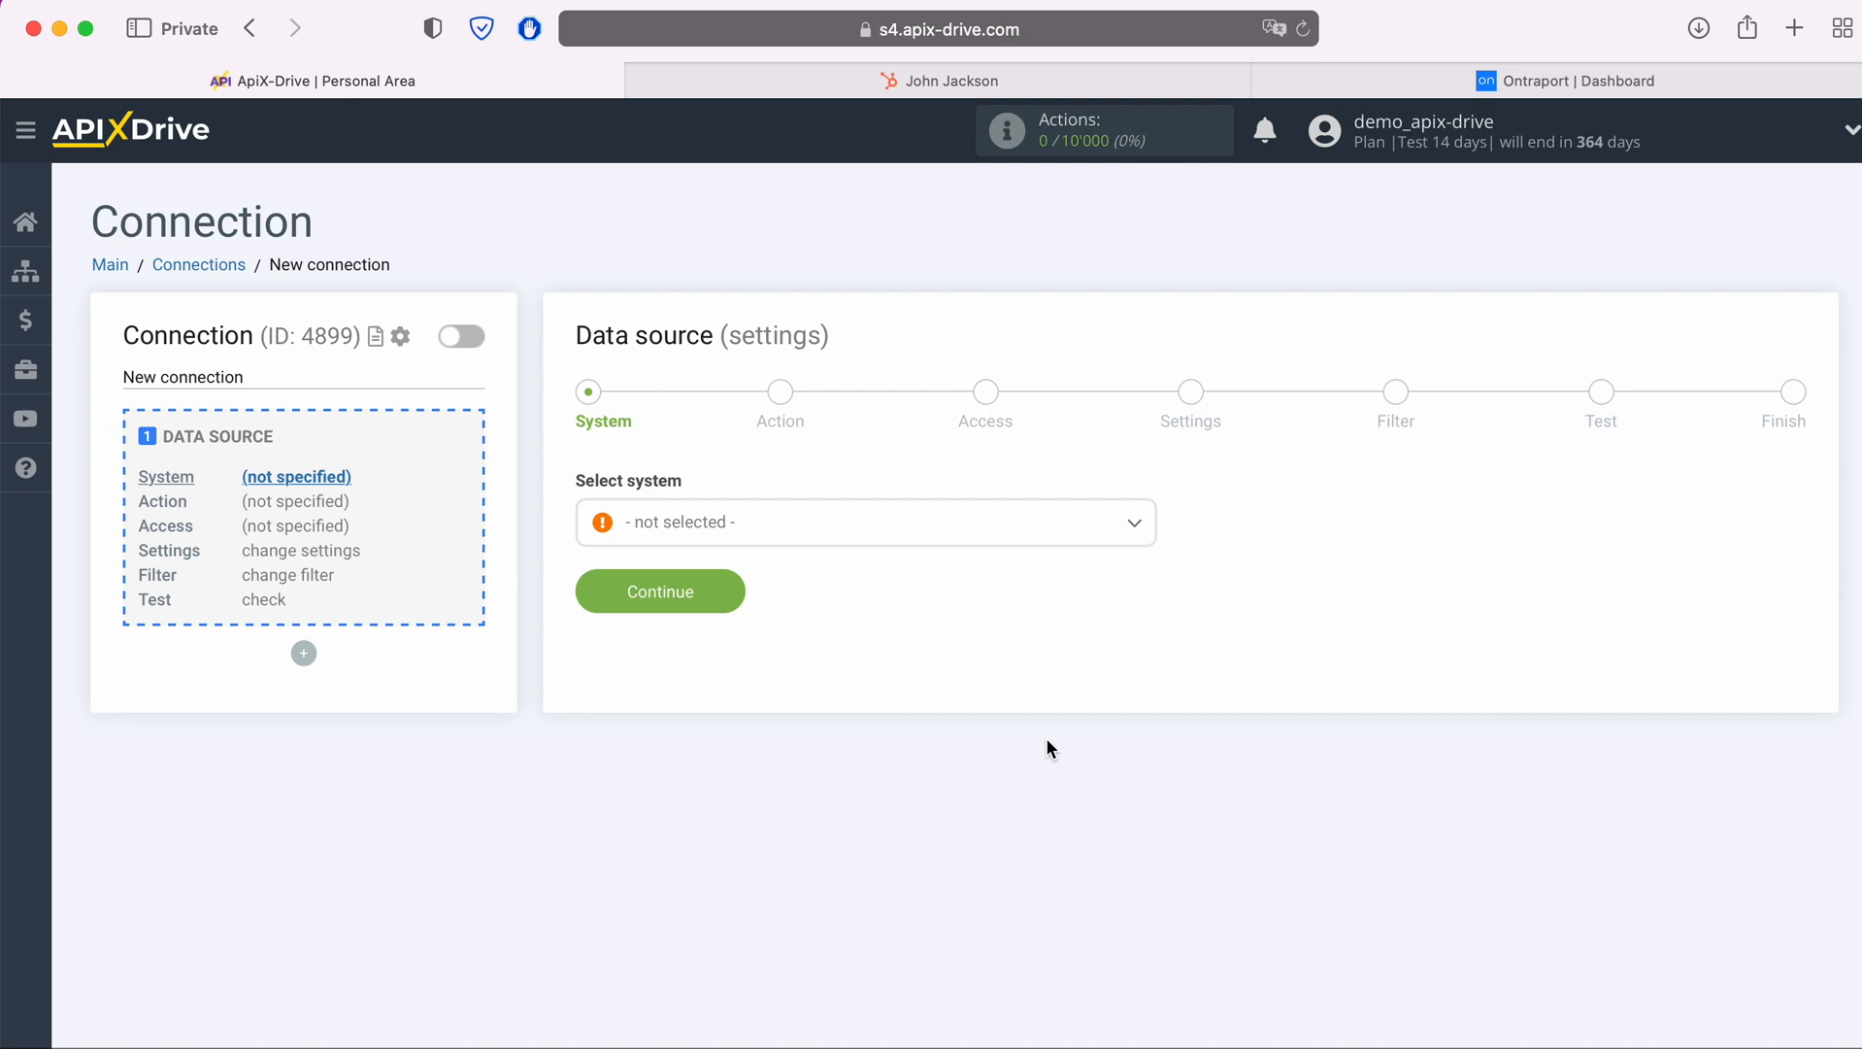
click(918, 534)
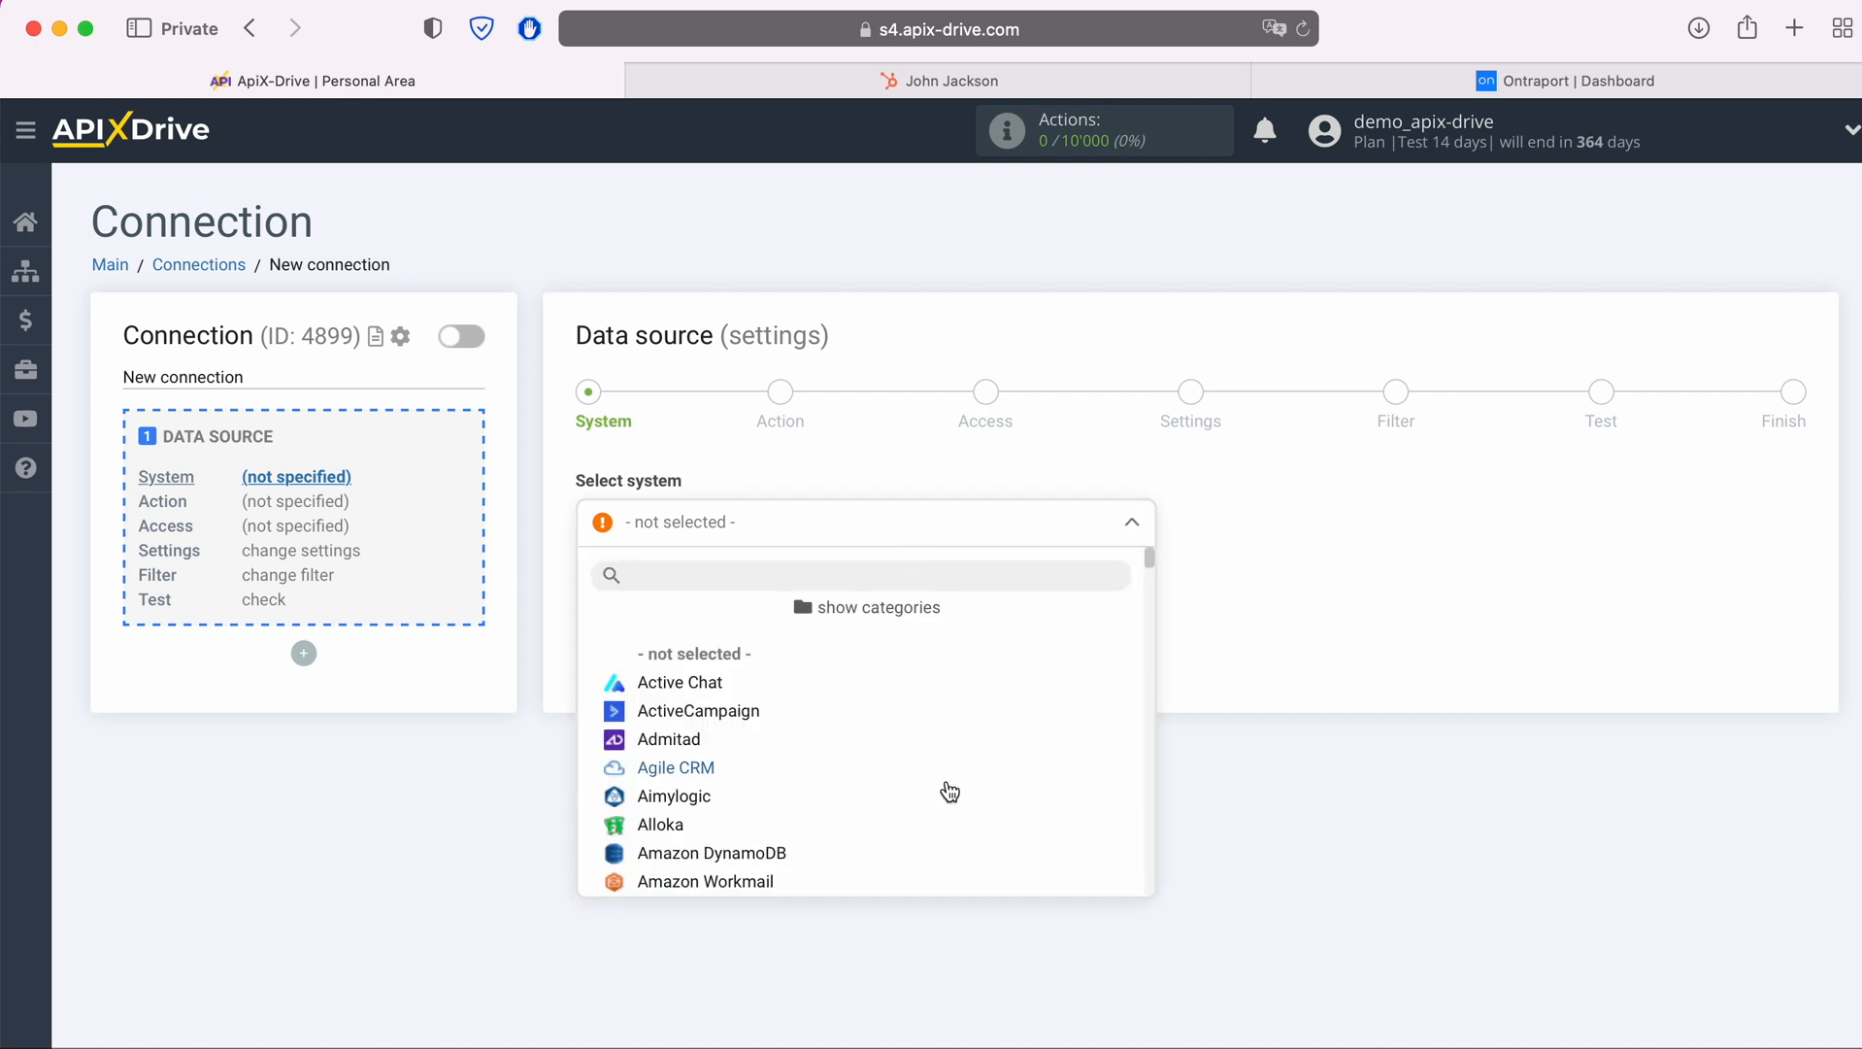
scroll(949, 791, down, 3)
scroll(952, 796, down, 10)
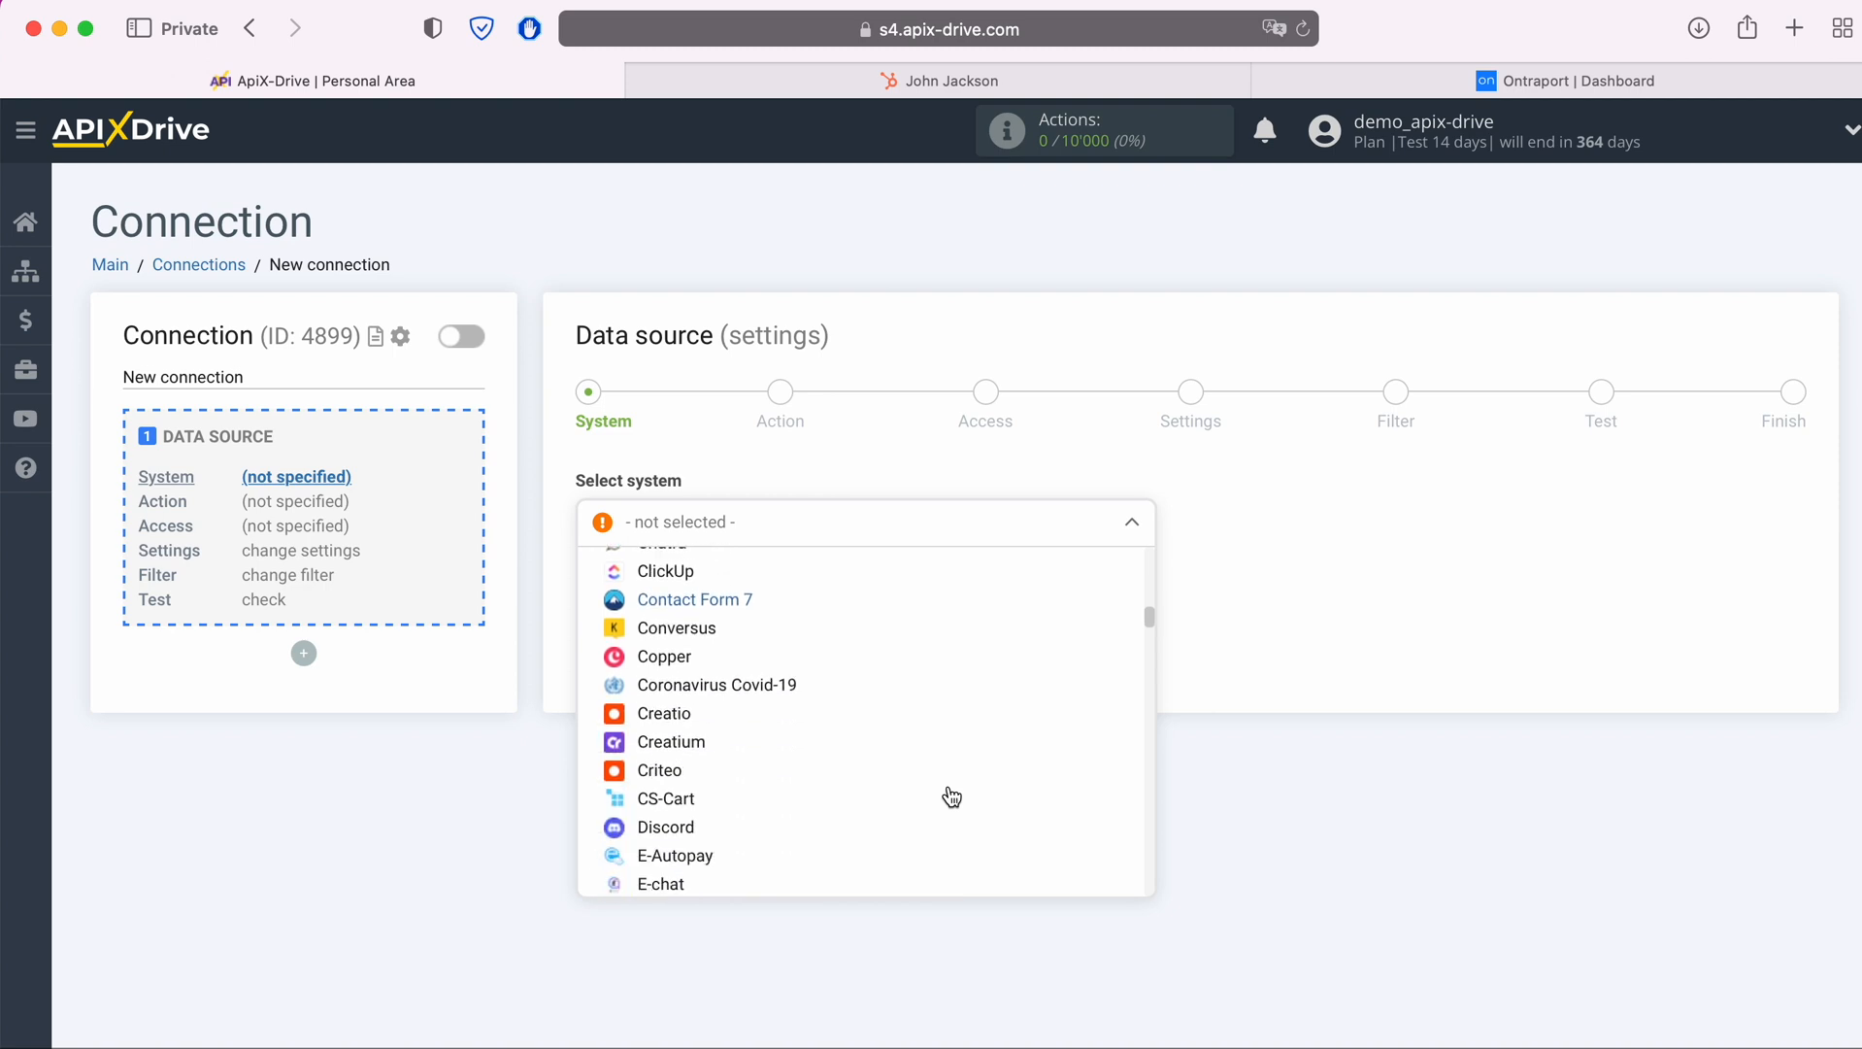
scroll(949, 794, down, 10)
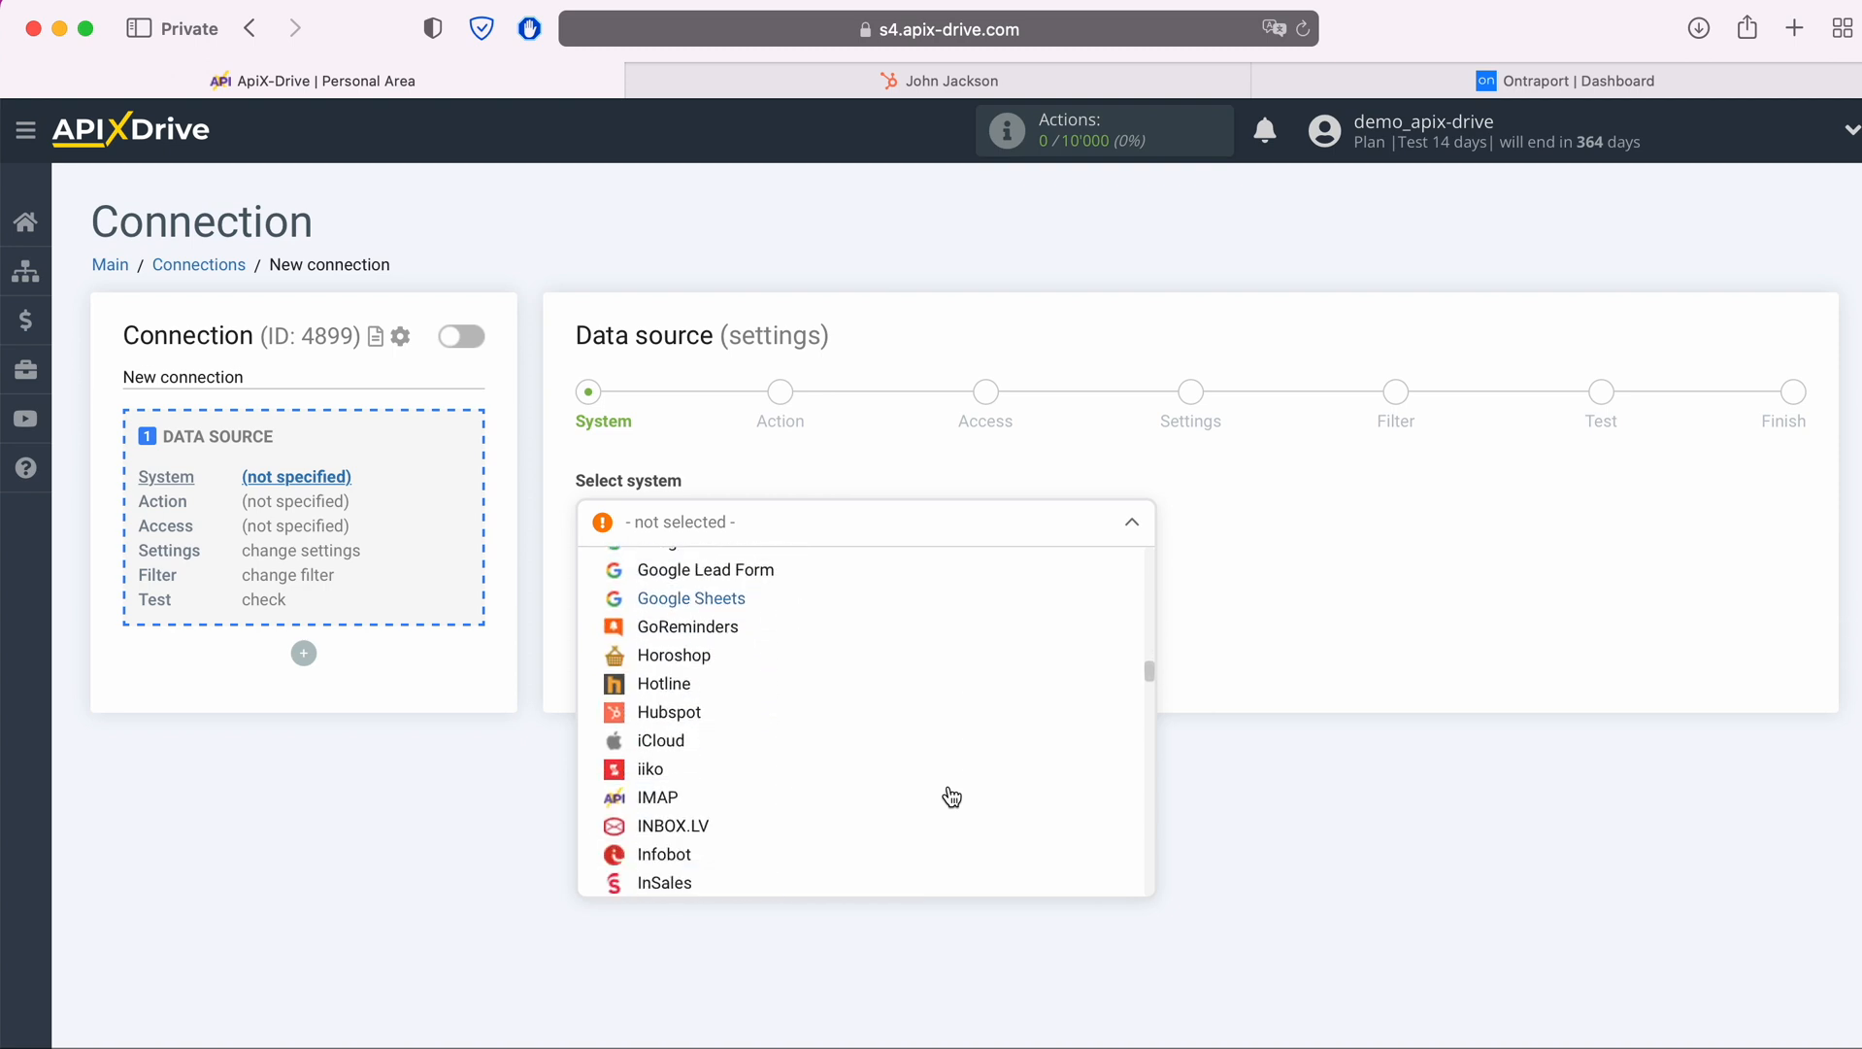
click(704, 717)
click(735, 588)
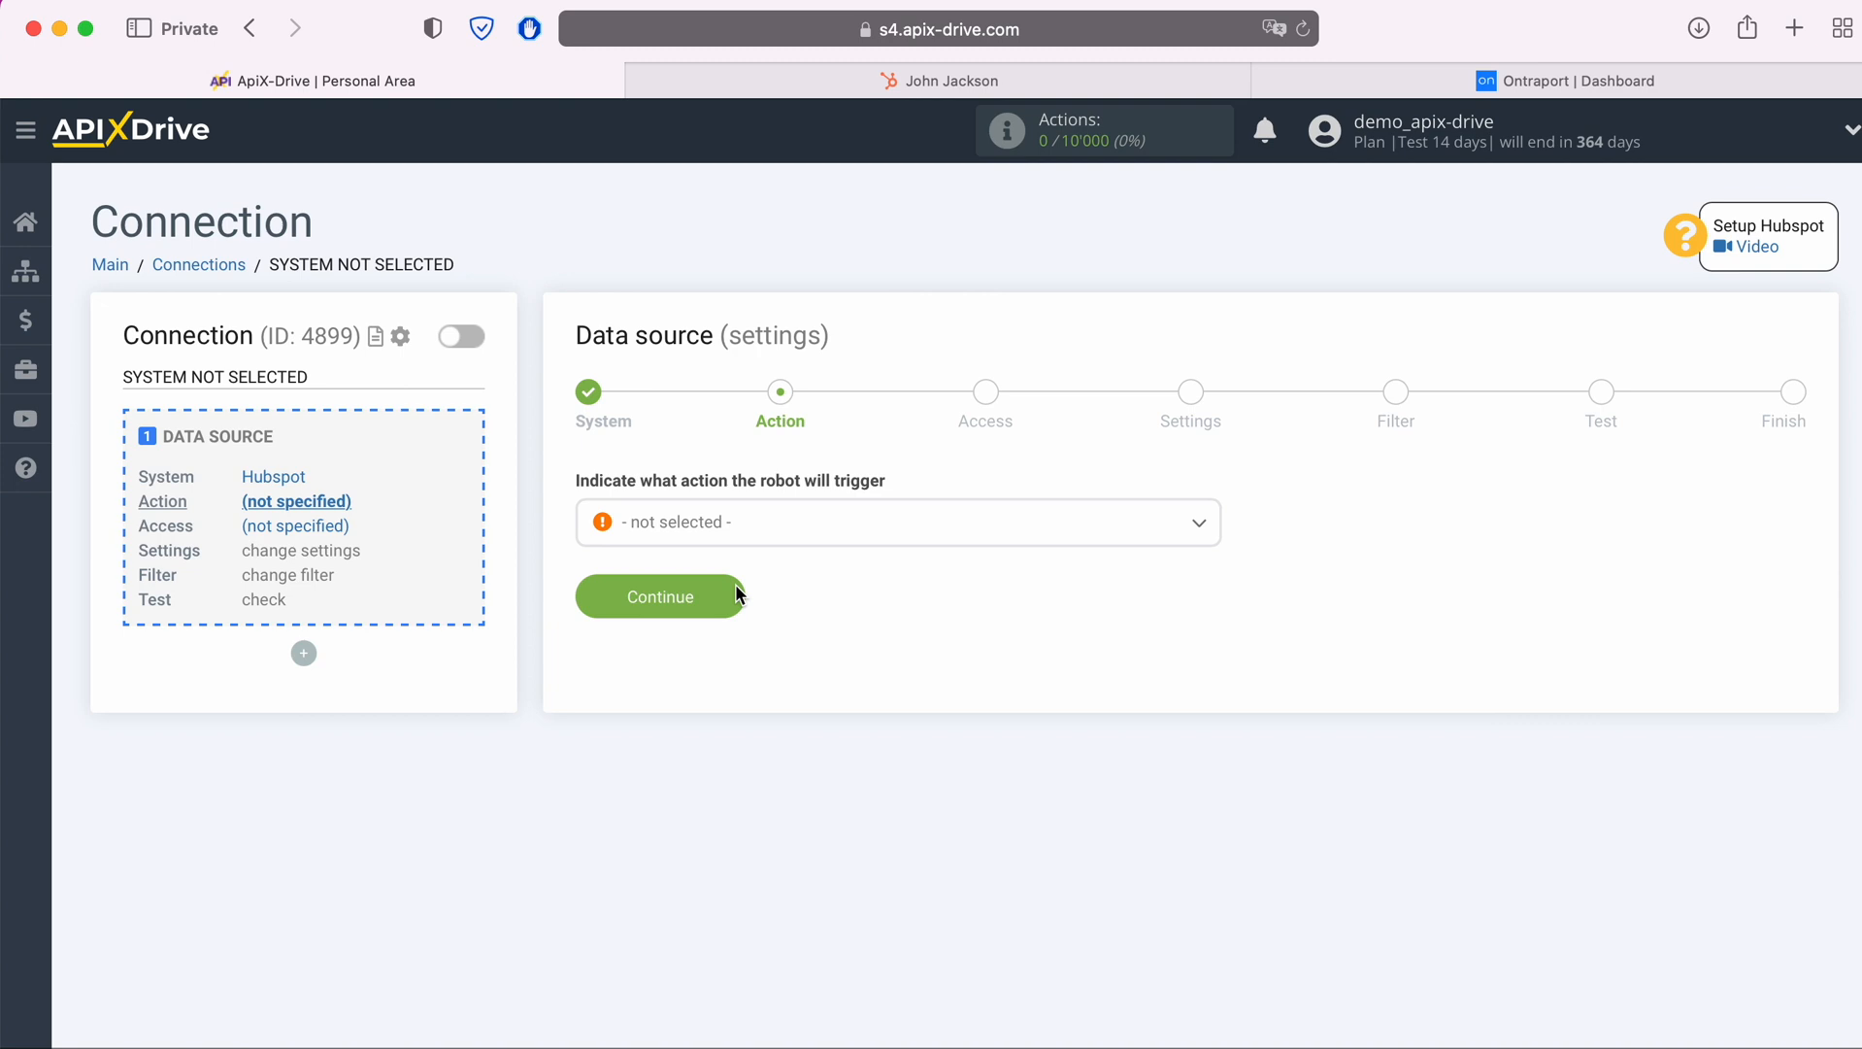
Set the data source action to Get Contacts (new) and continue to account access
click(734, 534)
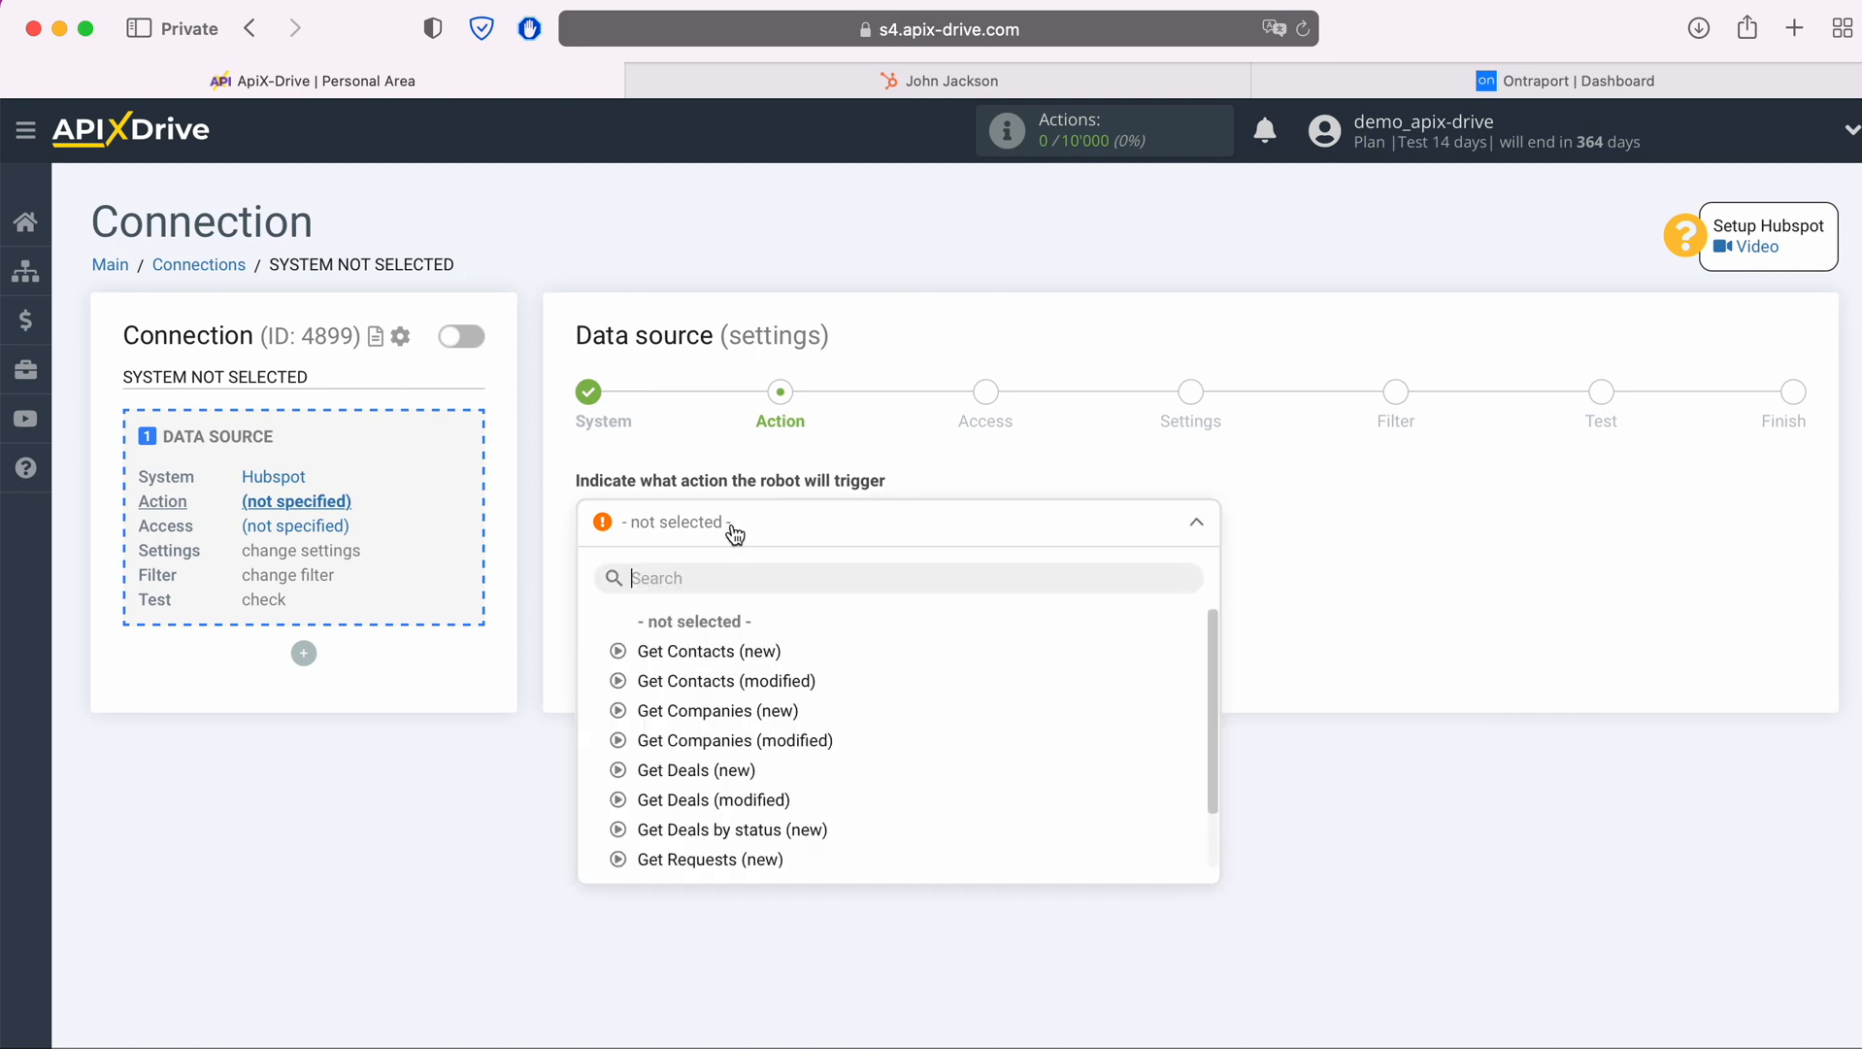
click(732, 651)
click(733, 604)
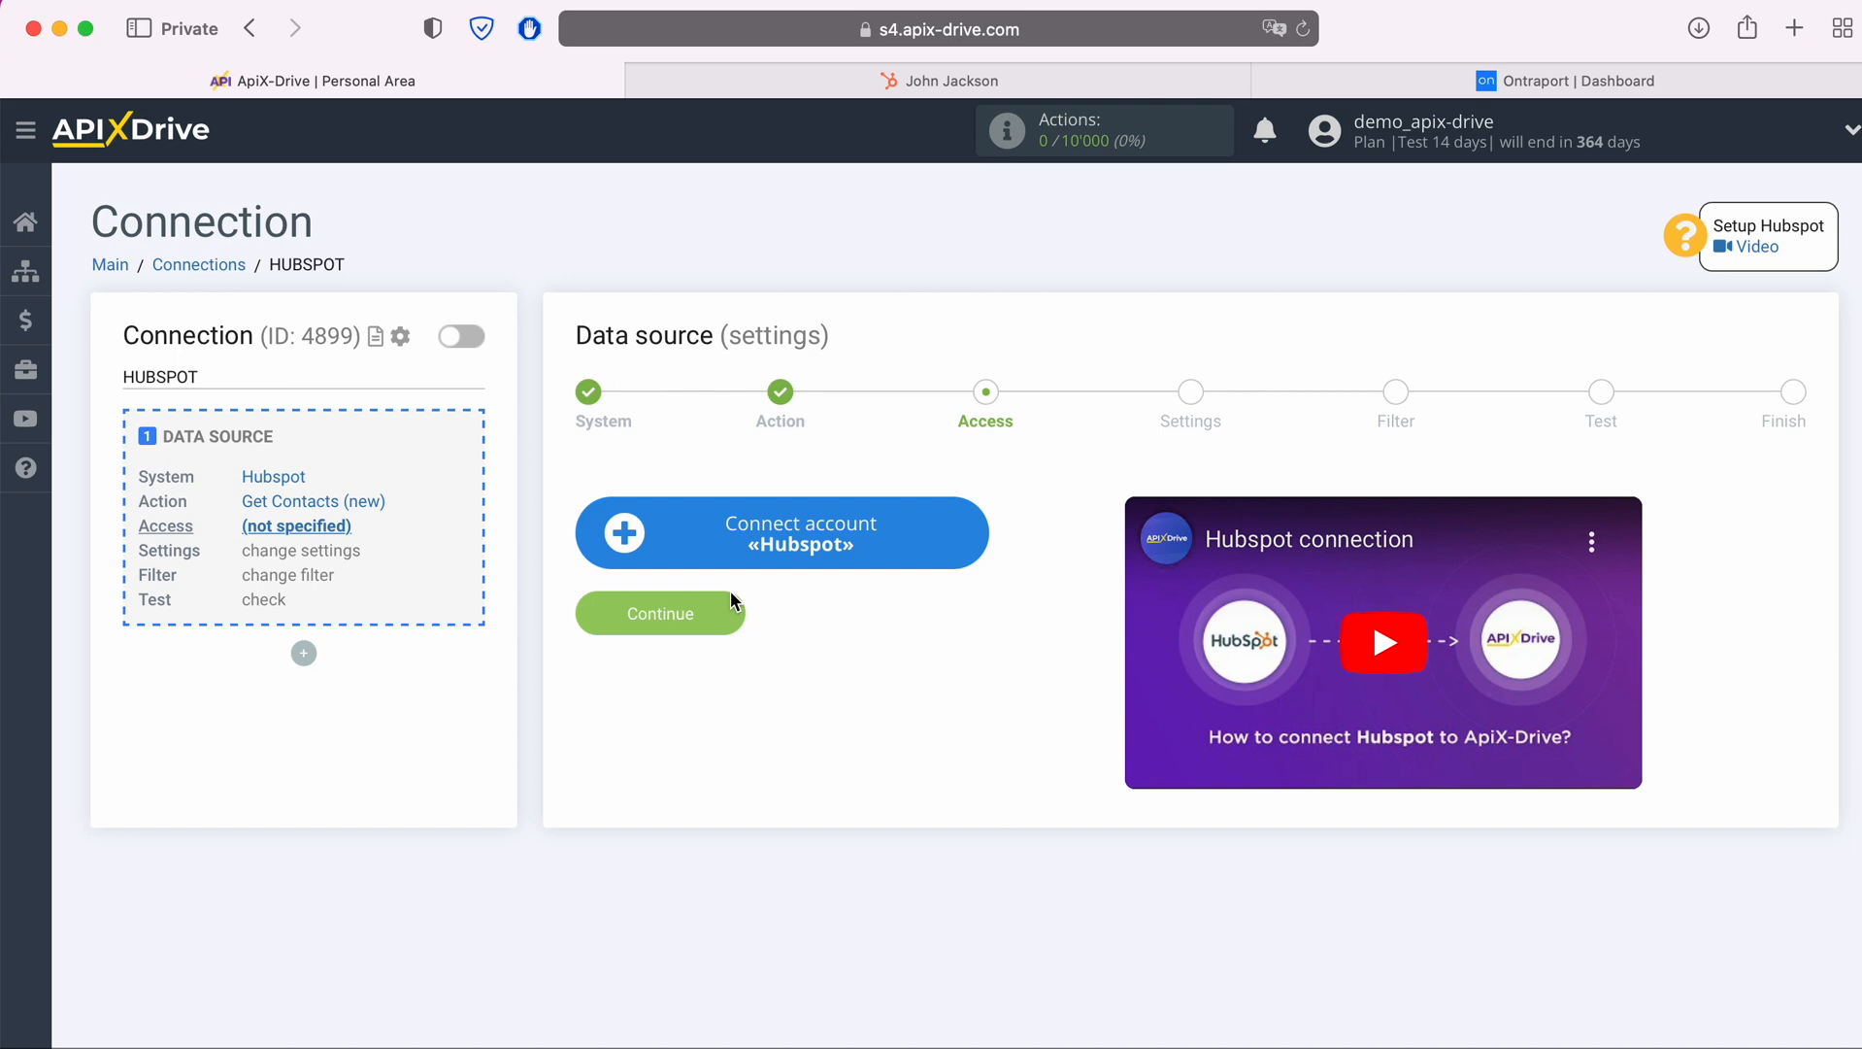
Start connecting a Hubspot account, then switch to HubSpot and open the API Key page in its integration settings
click(968, 536)
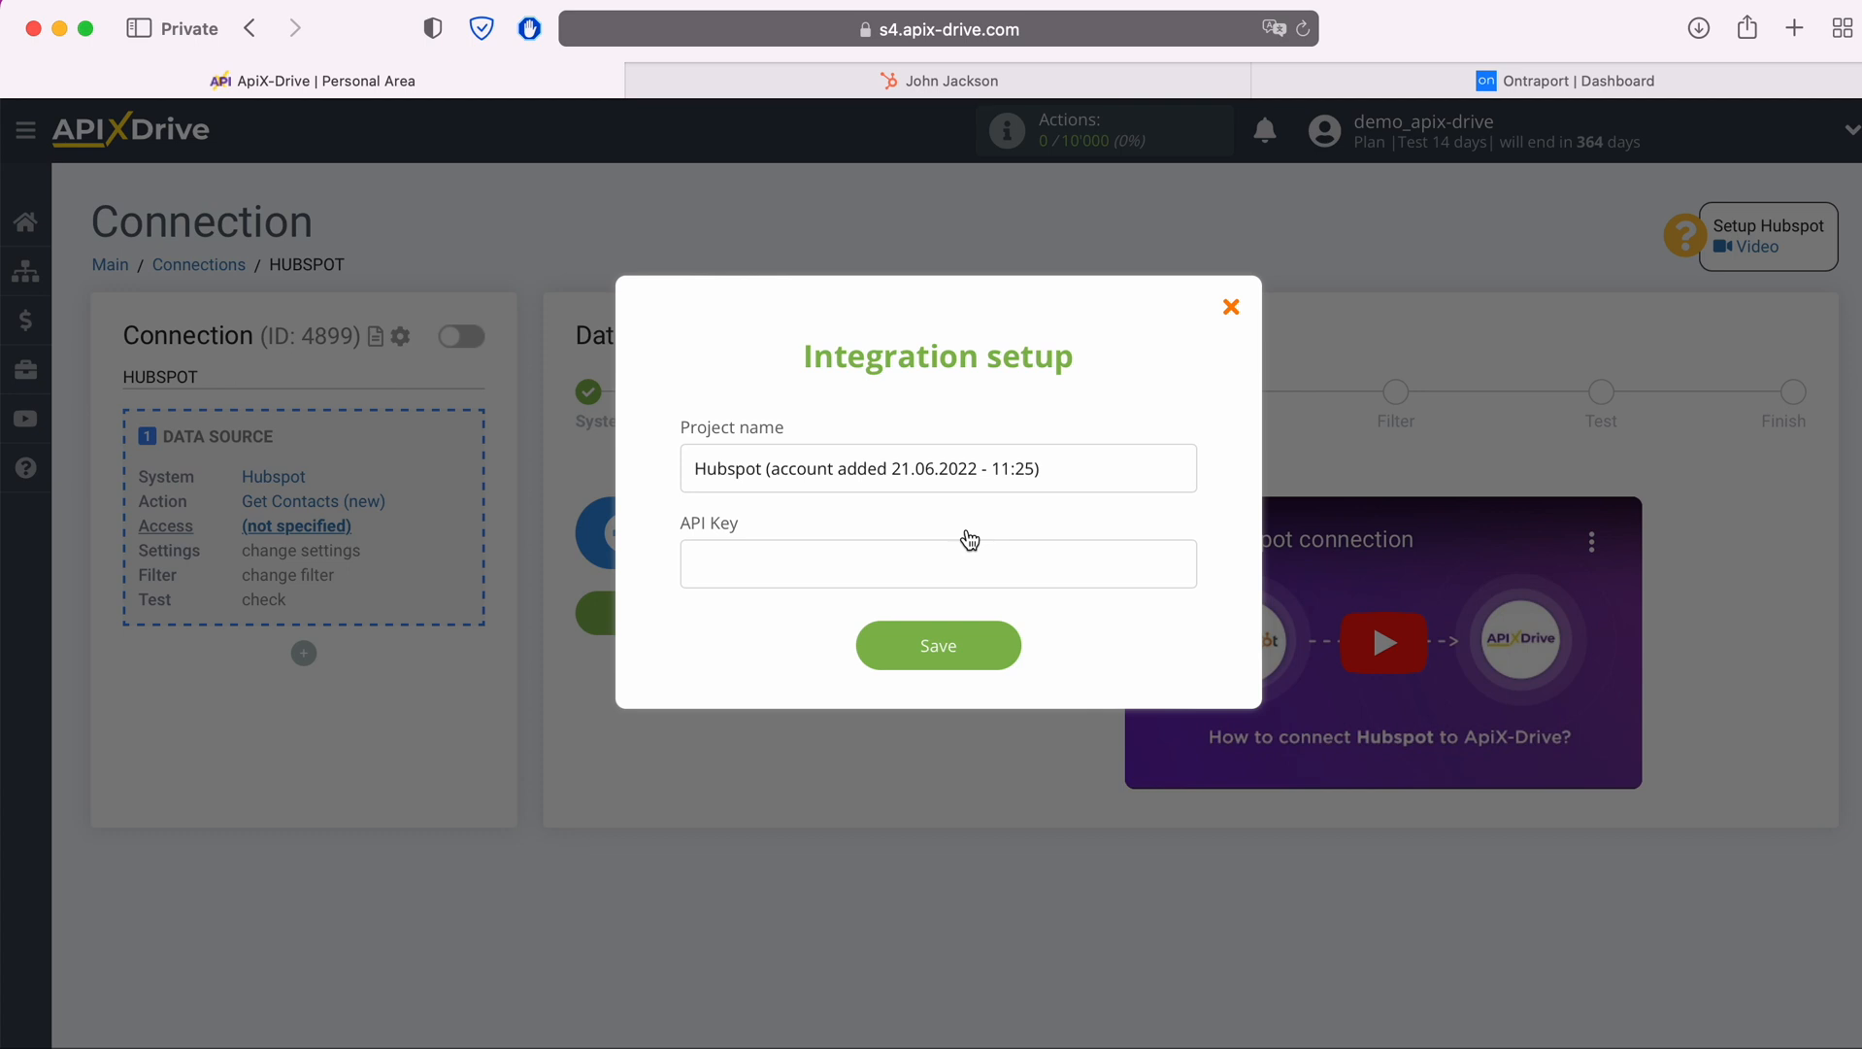
click(979, 83)
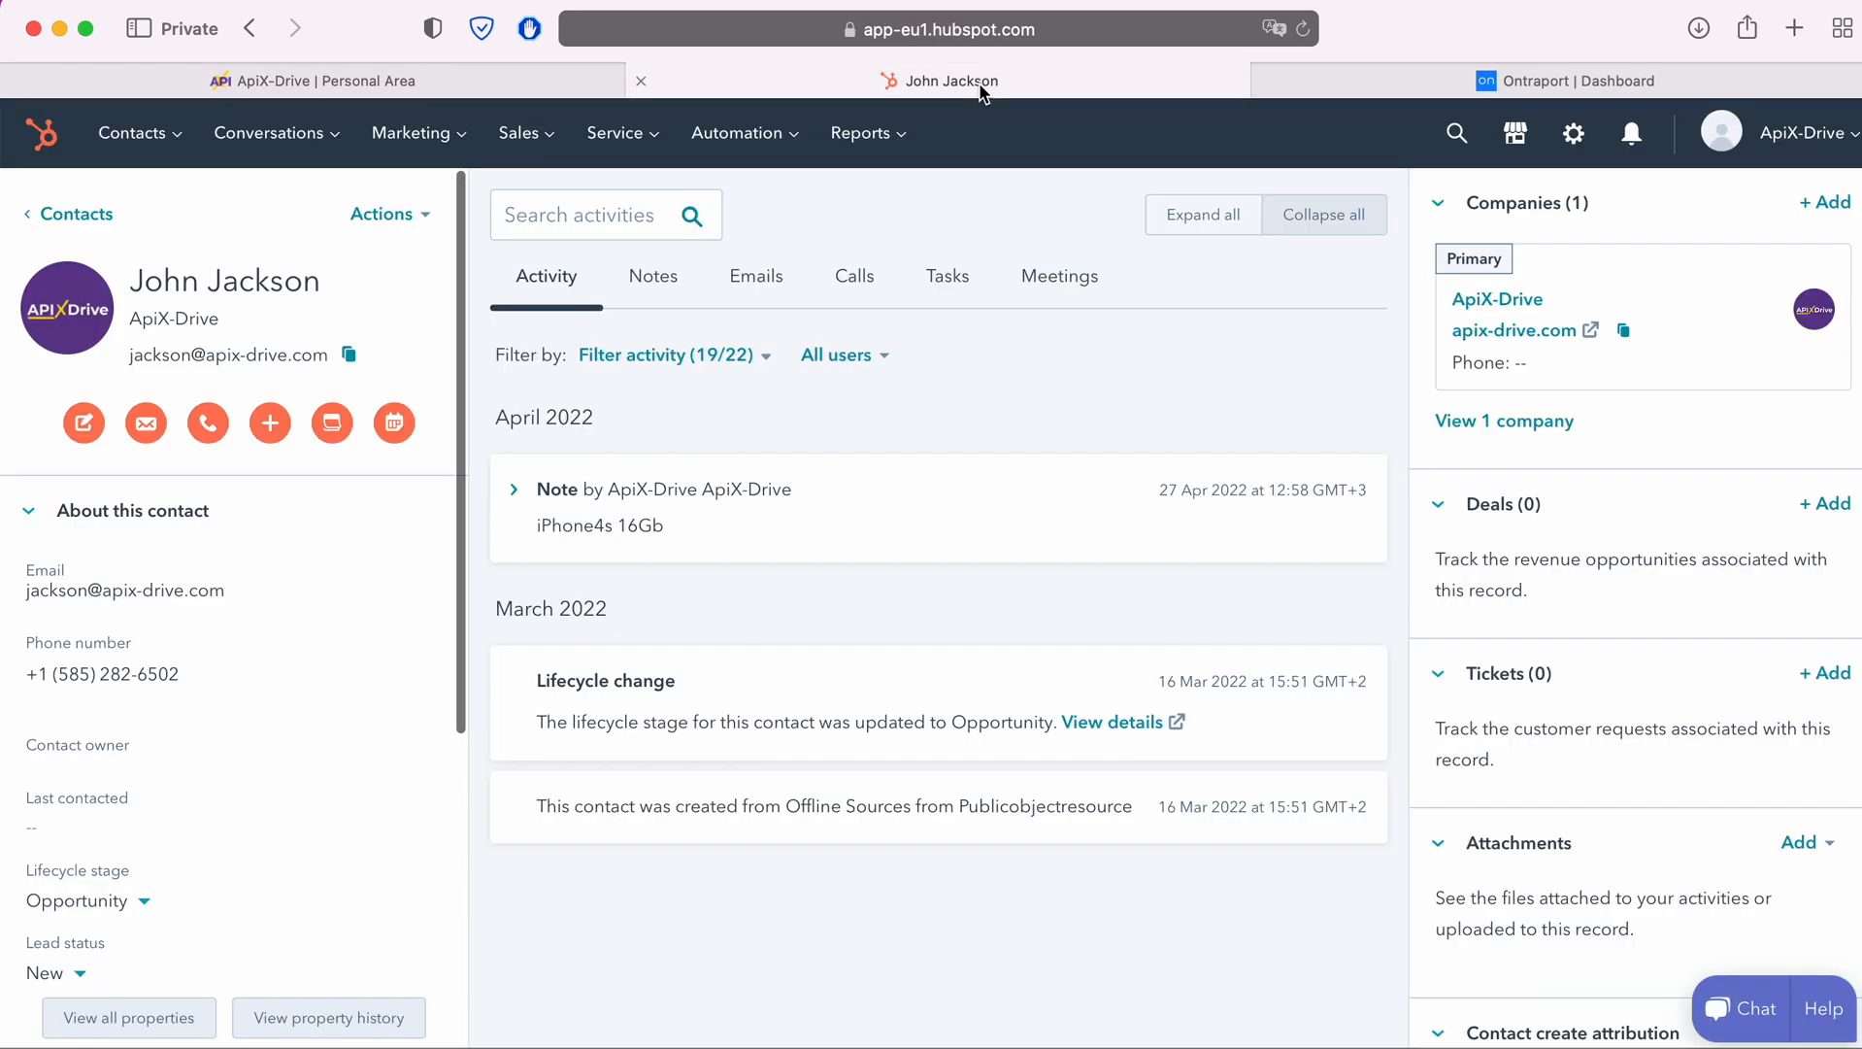
click(1795, 136)
click(1706, 280)
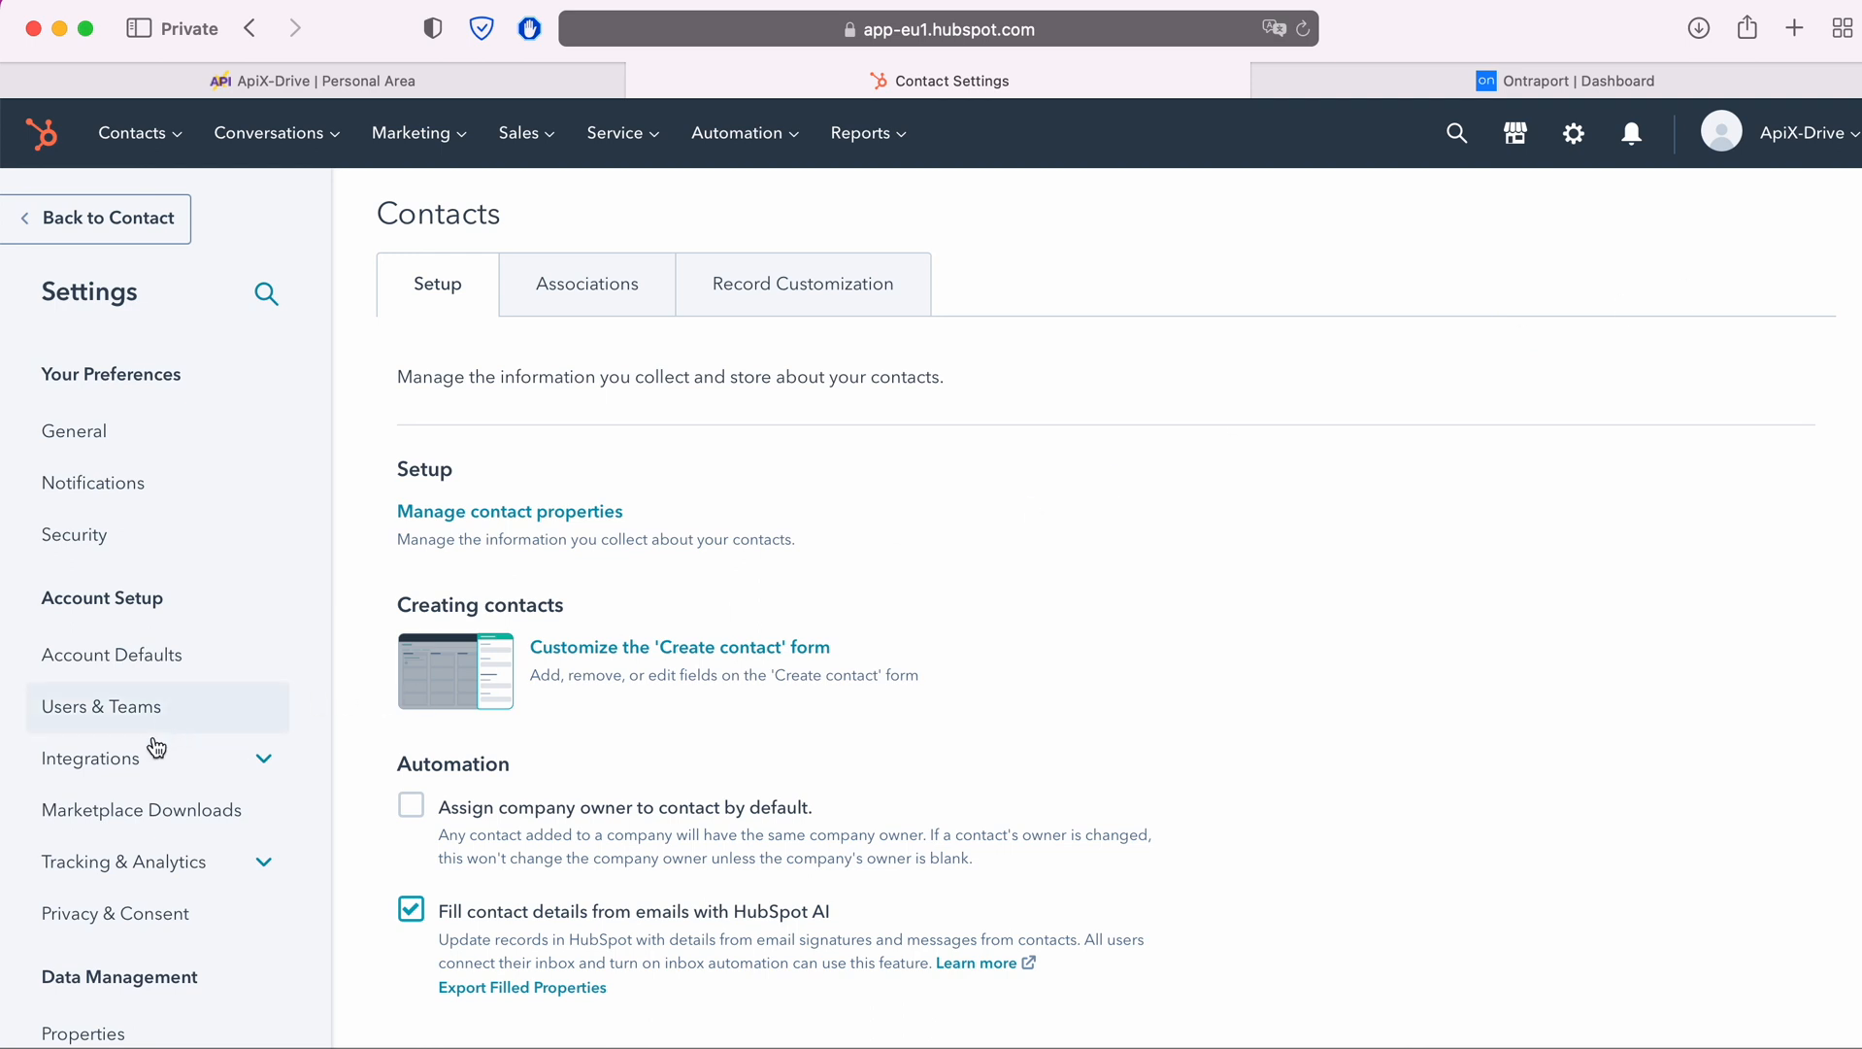
click(136, 759)
click(109, 927)
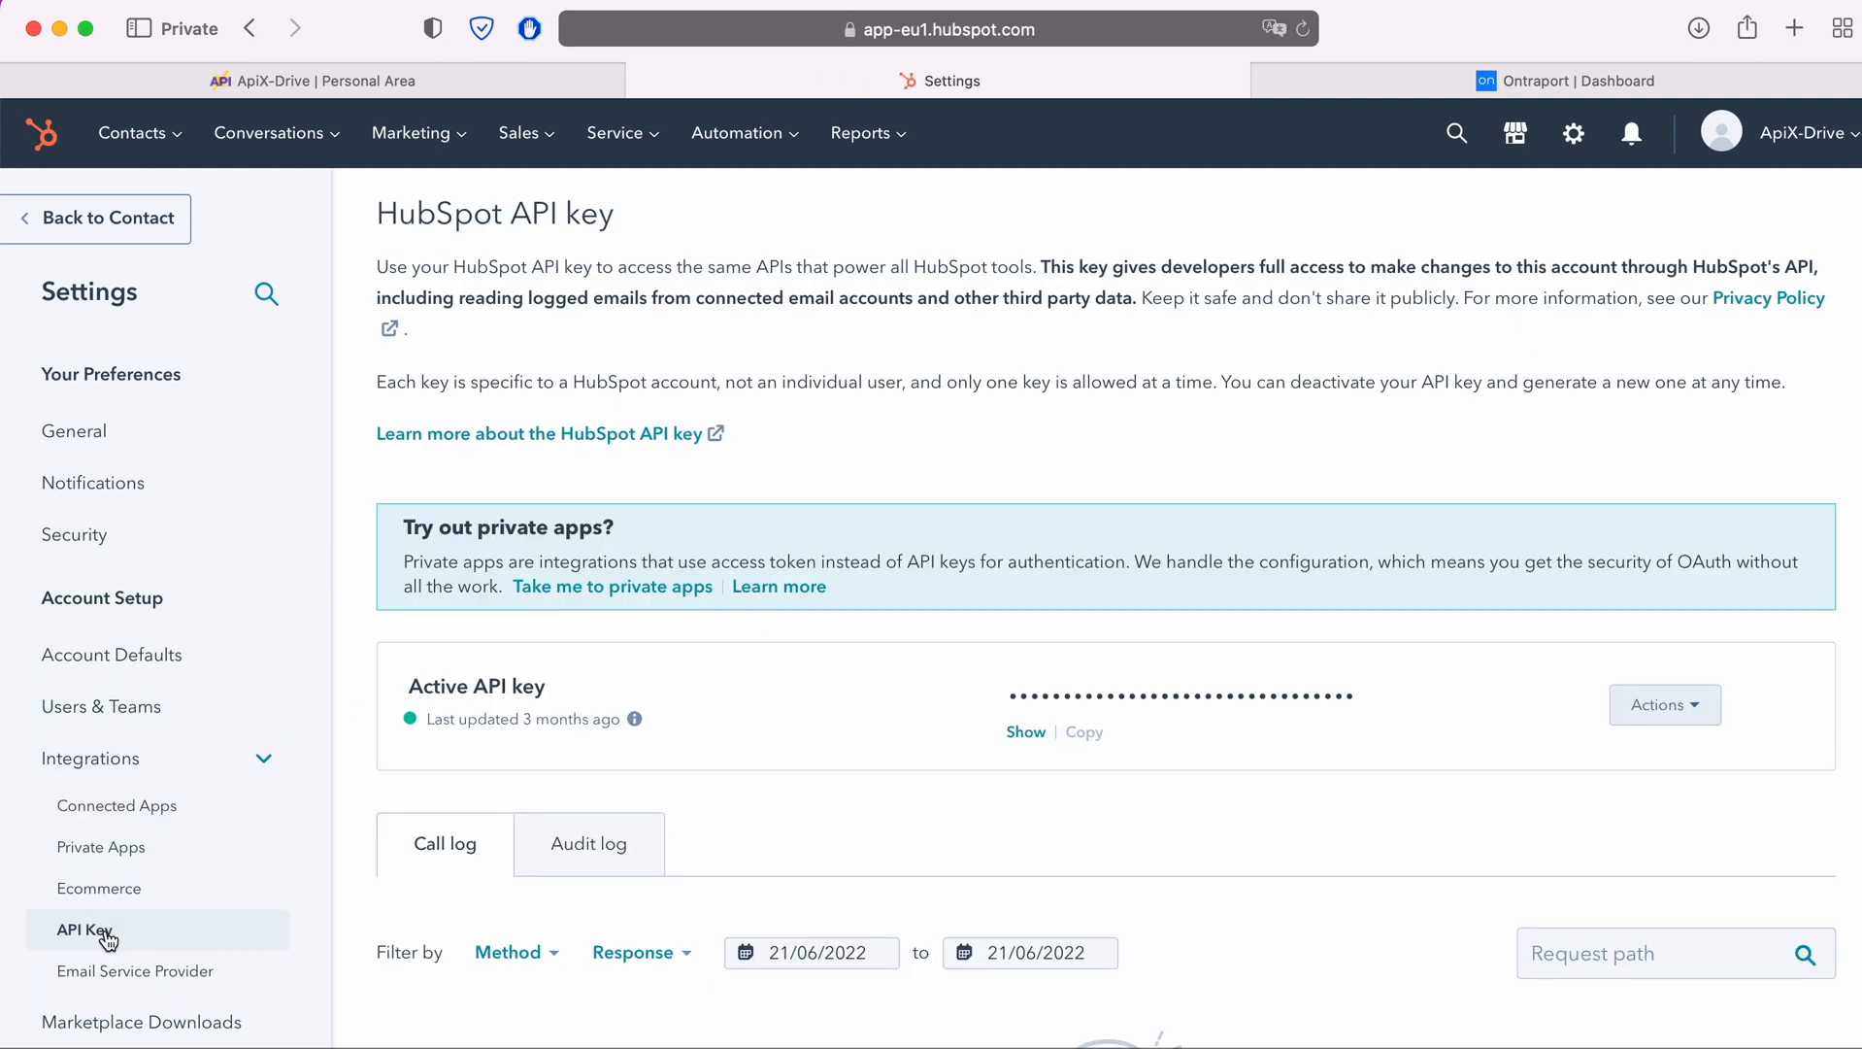
Reveal the active HubSpot API key and copy it in full
click(1020, 735)
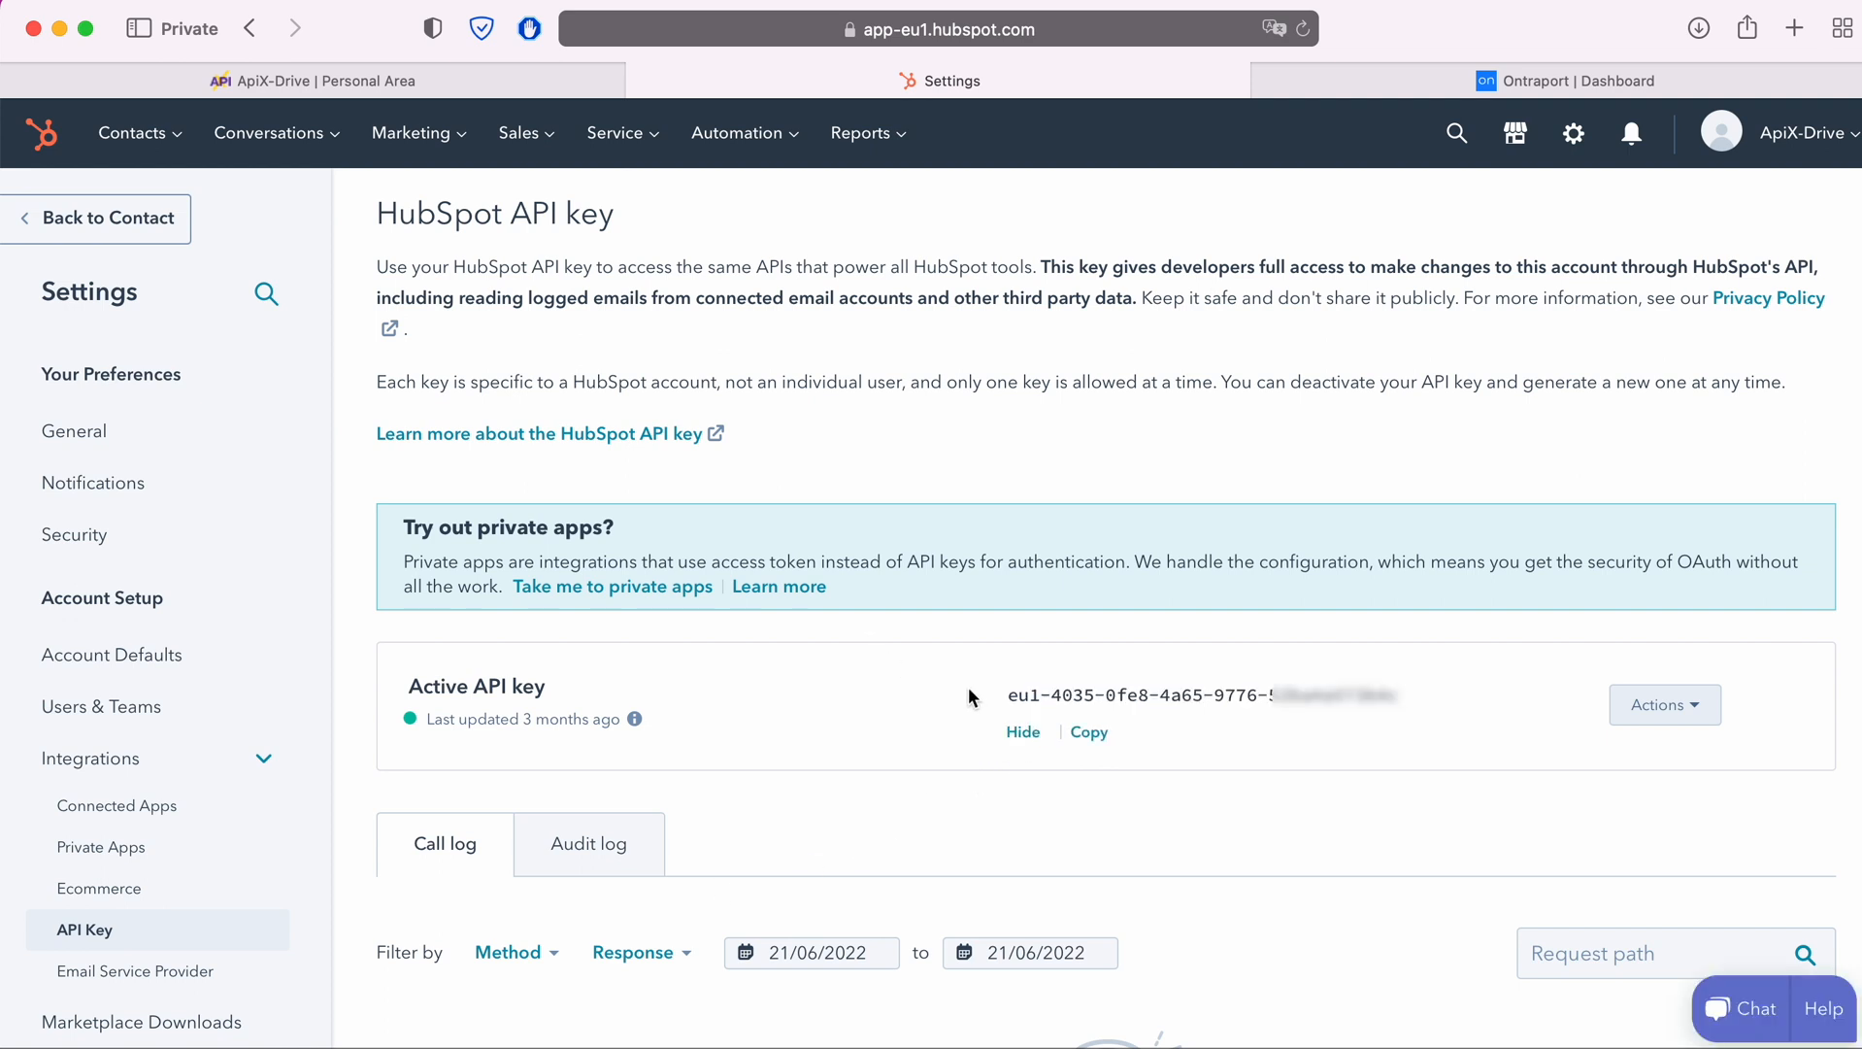
drag(1006, 696, 1392, 695)
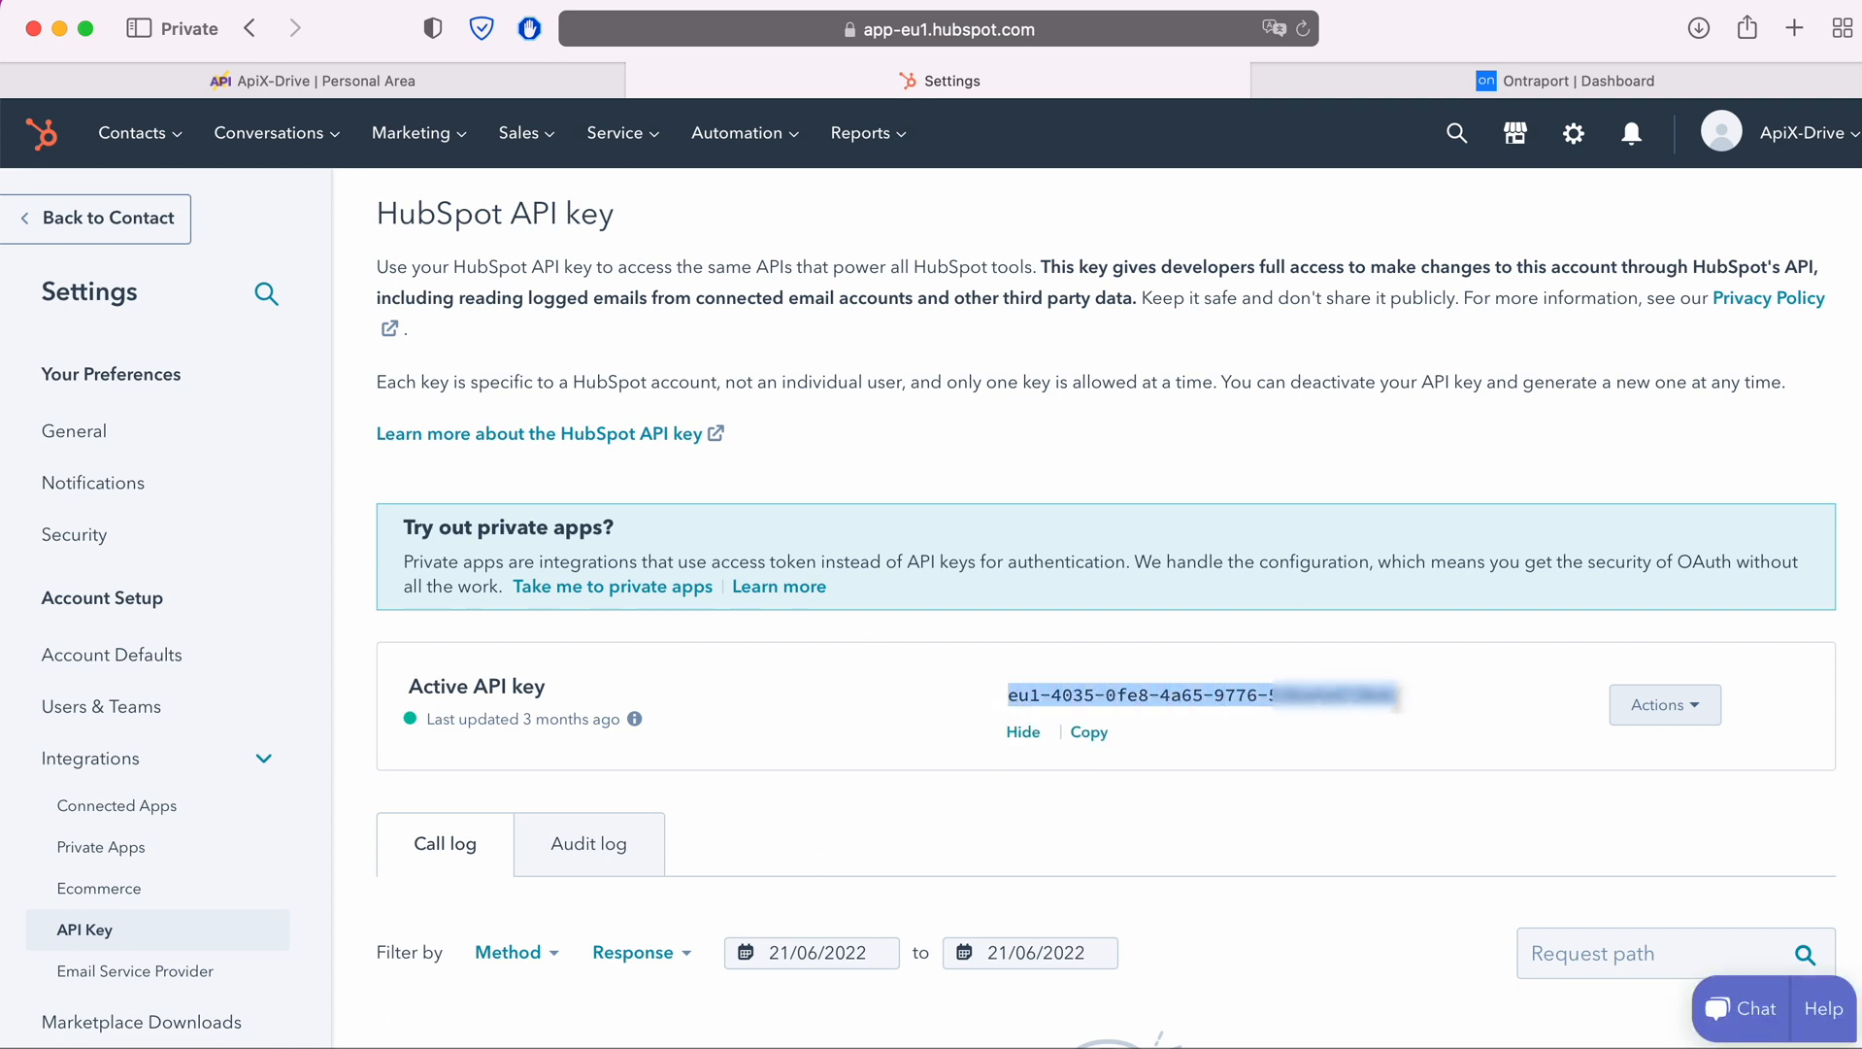
right_click(1397, 708)
click(1456, 900)
Switch back to ApiX-Drive, paste the API key into the Hubspot integration setup, and save it
click(472, 90)
right_click(726, 556)
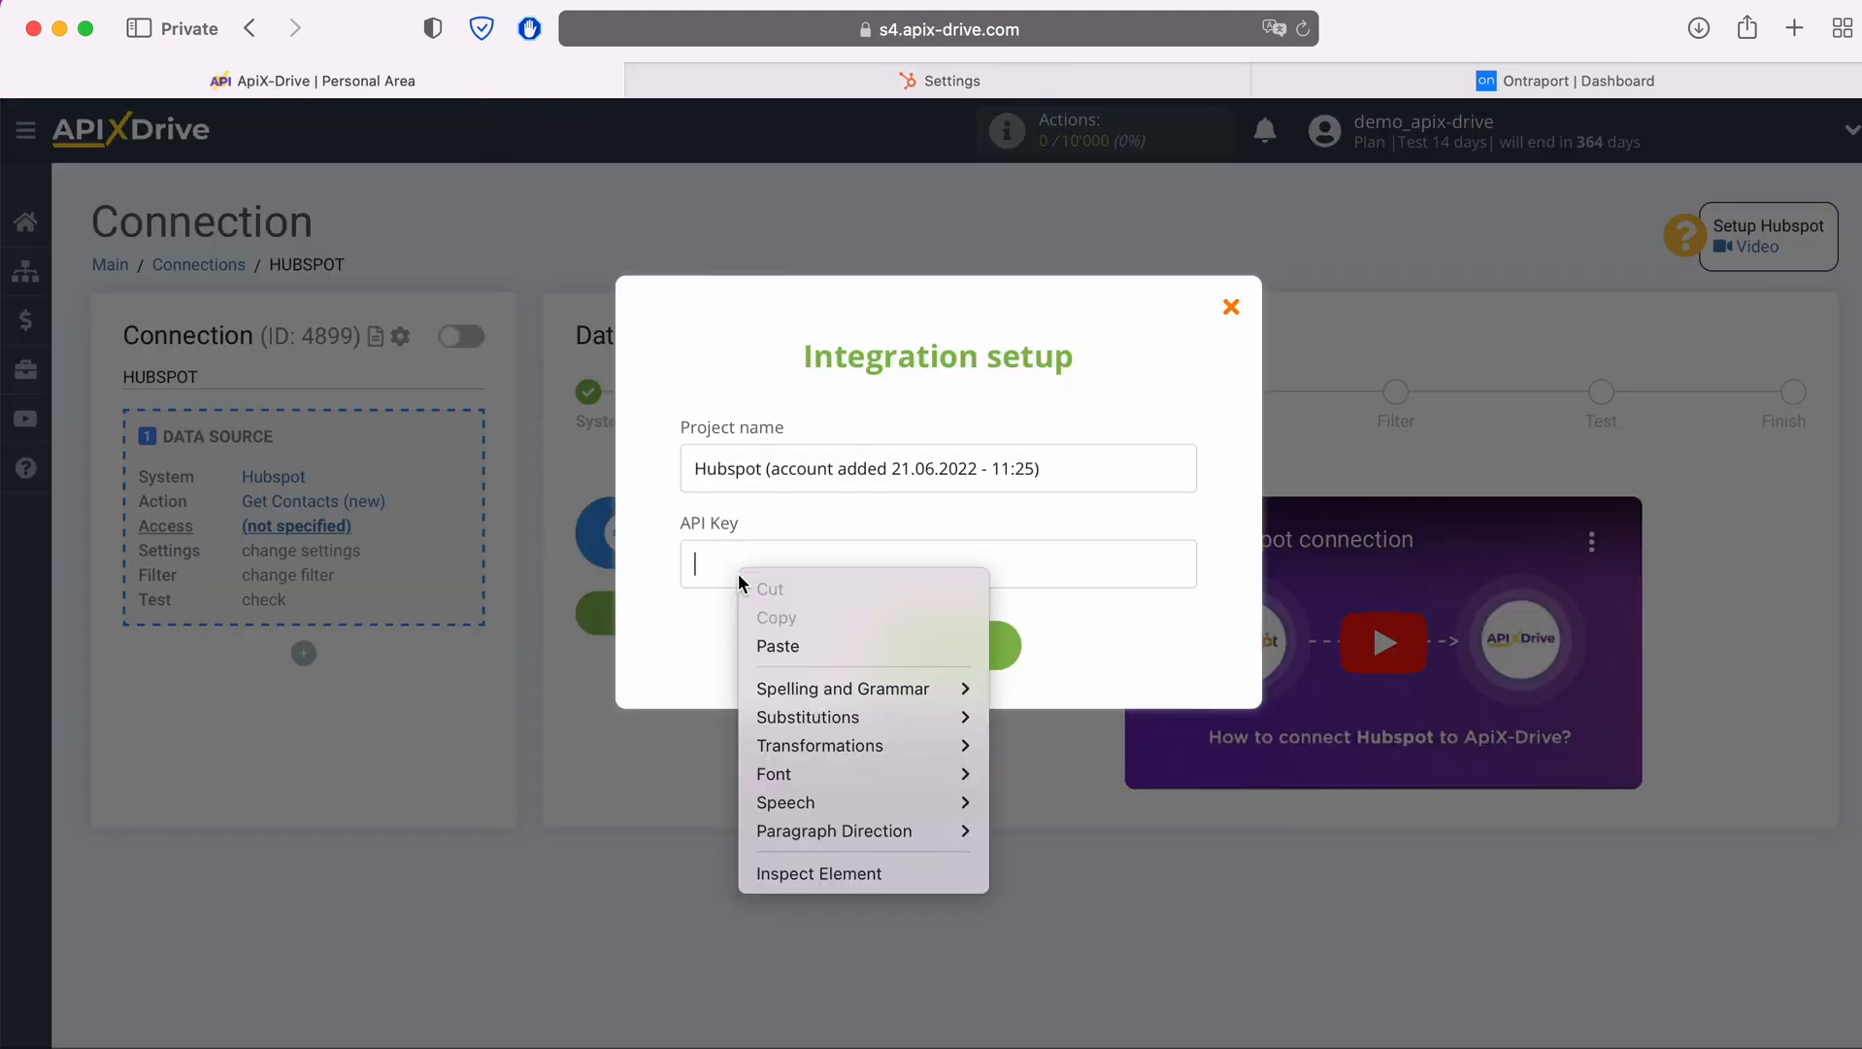
click(789, 647)
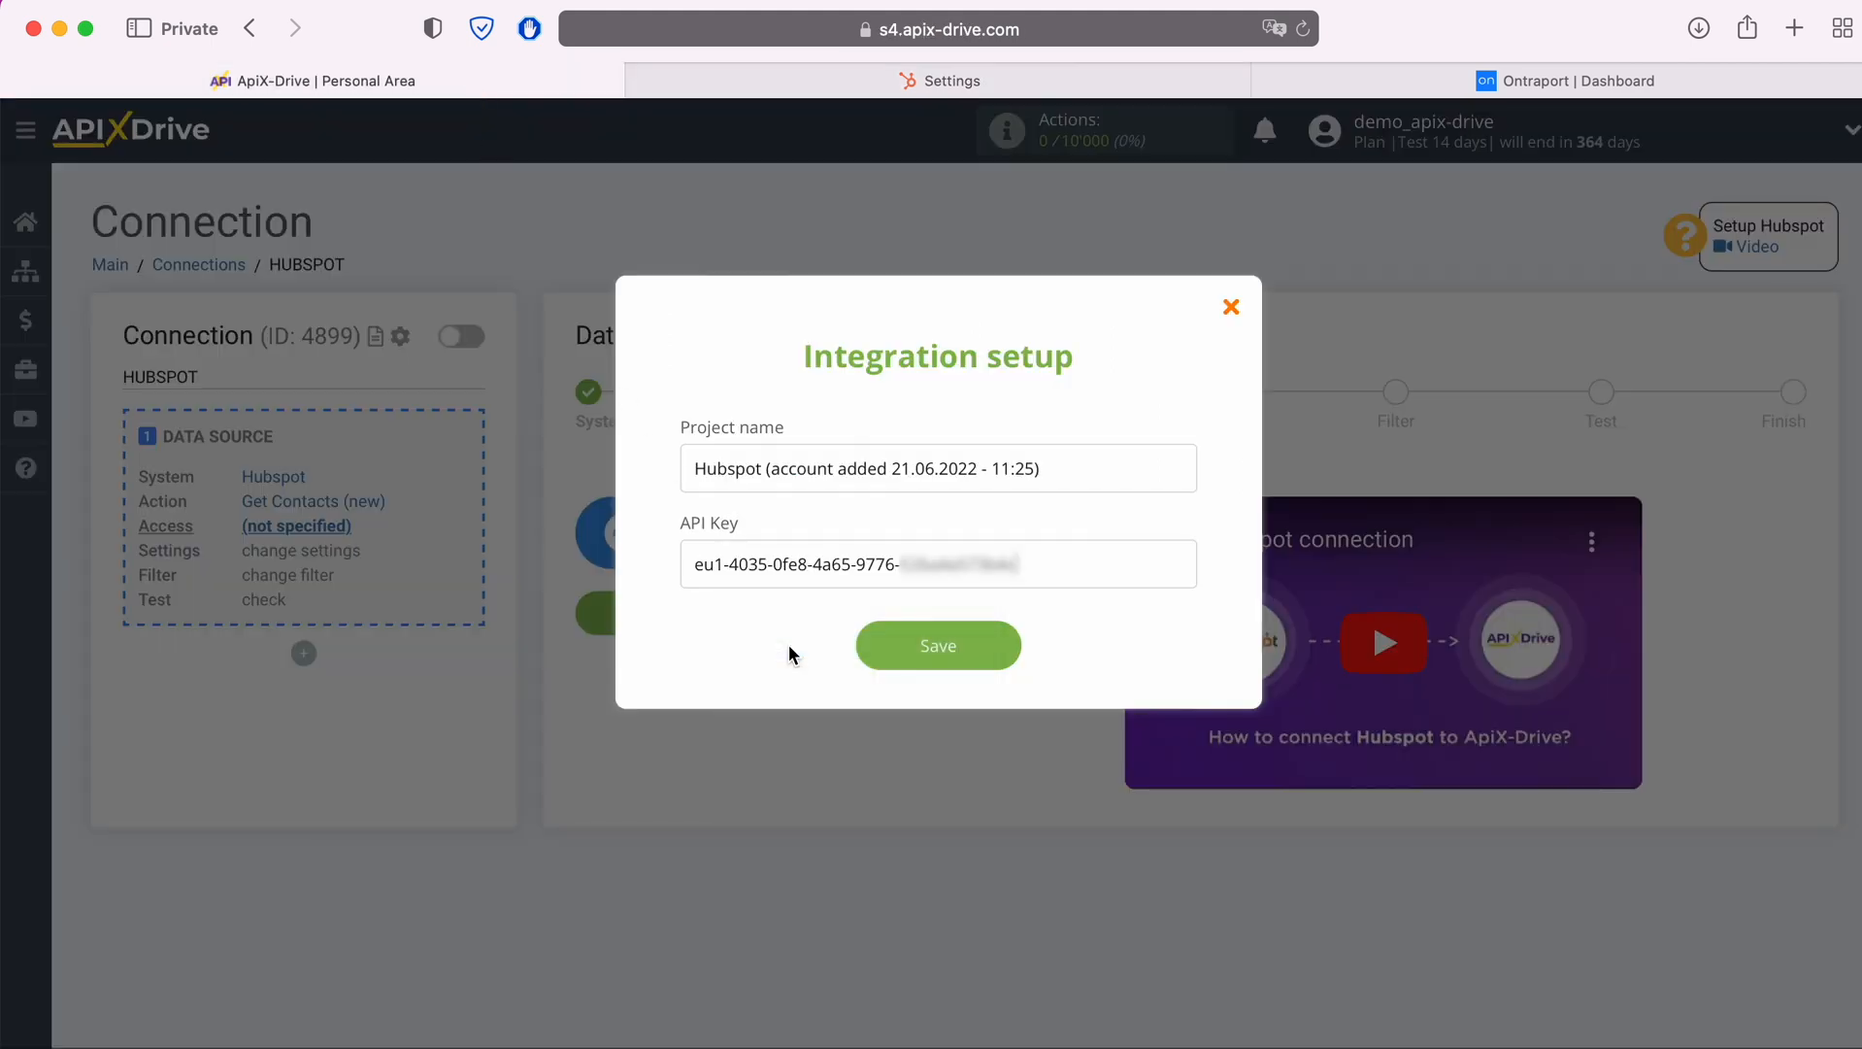
click(1006, 652)
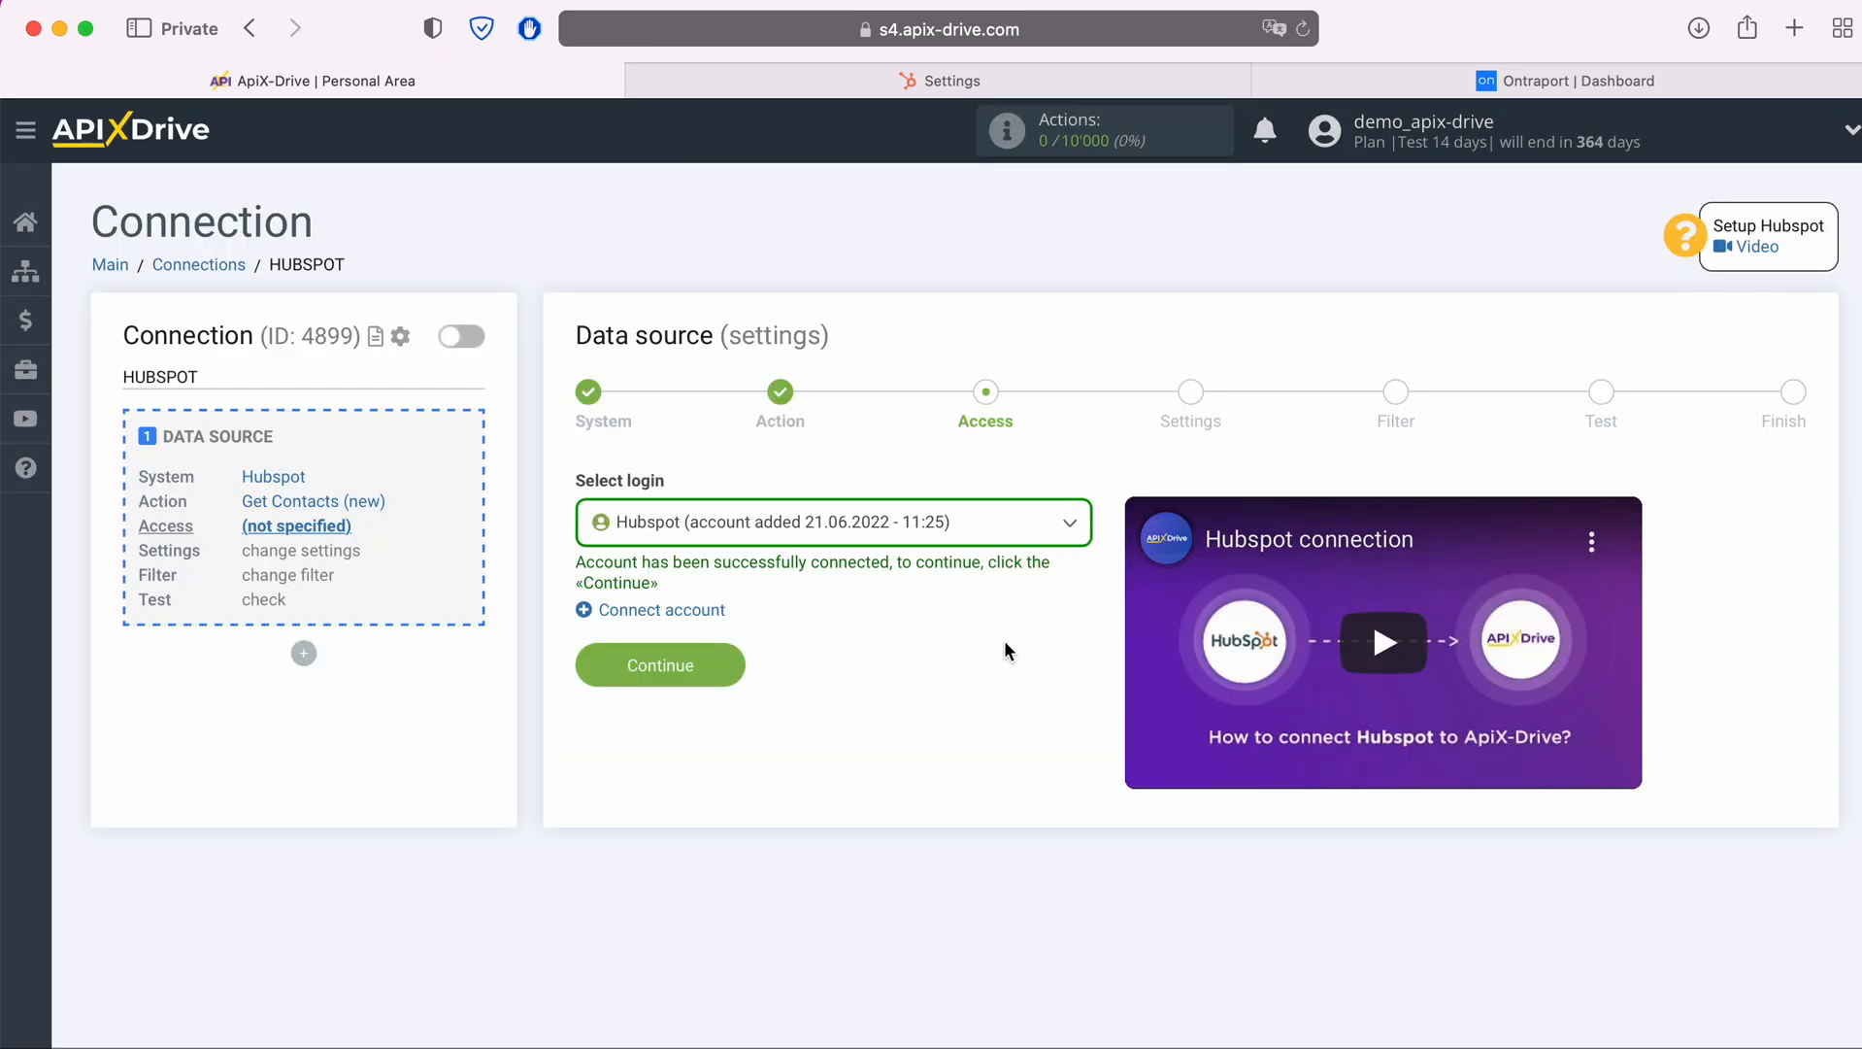
Select the newly added Hubspot account as the data source login and continue
click(965, 534)
click(875, 683)
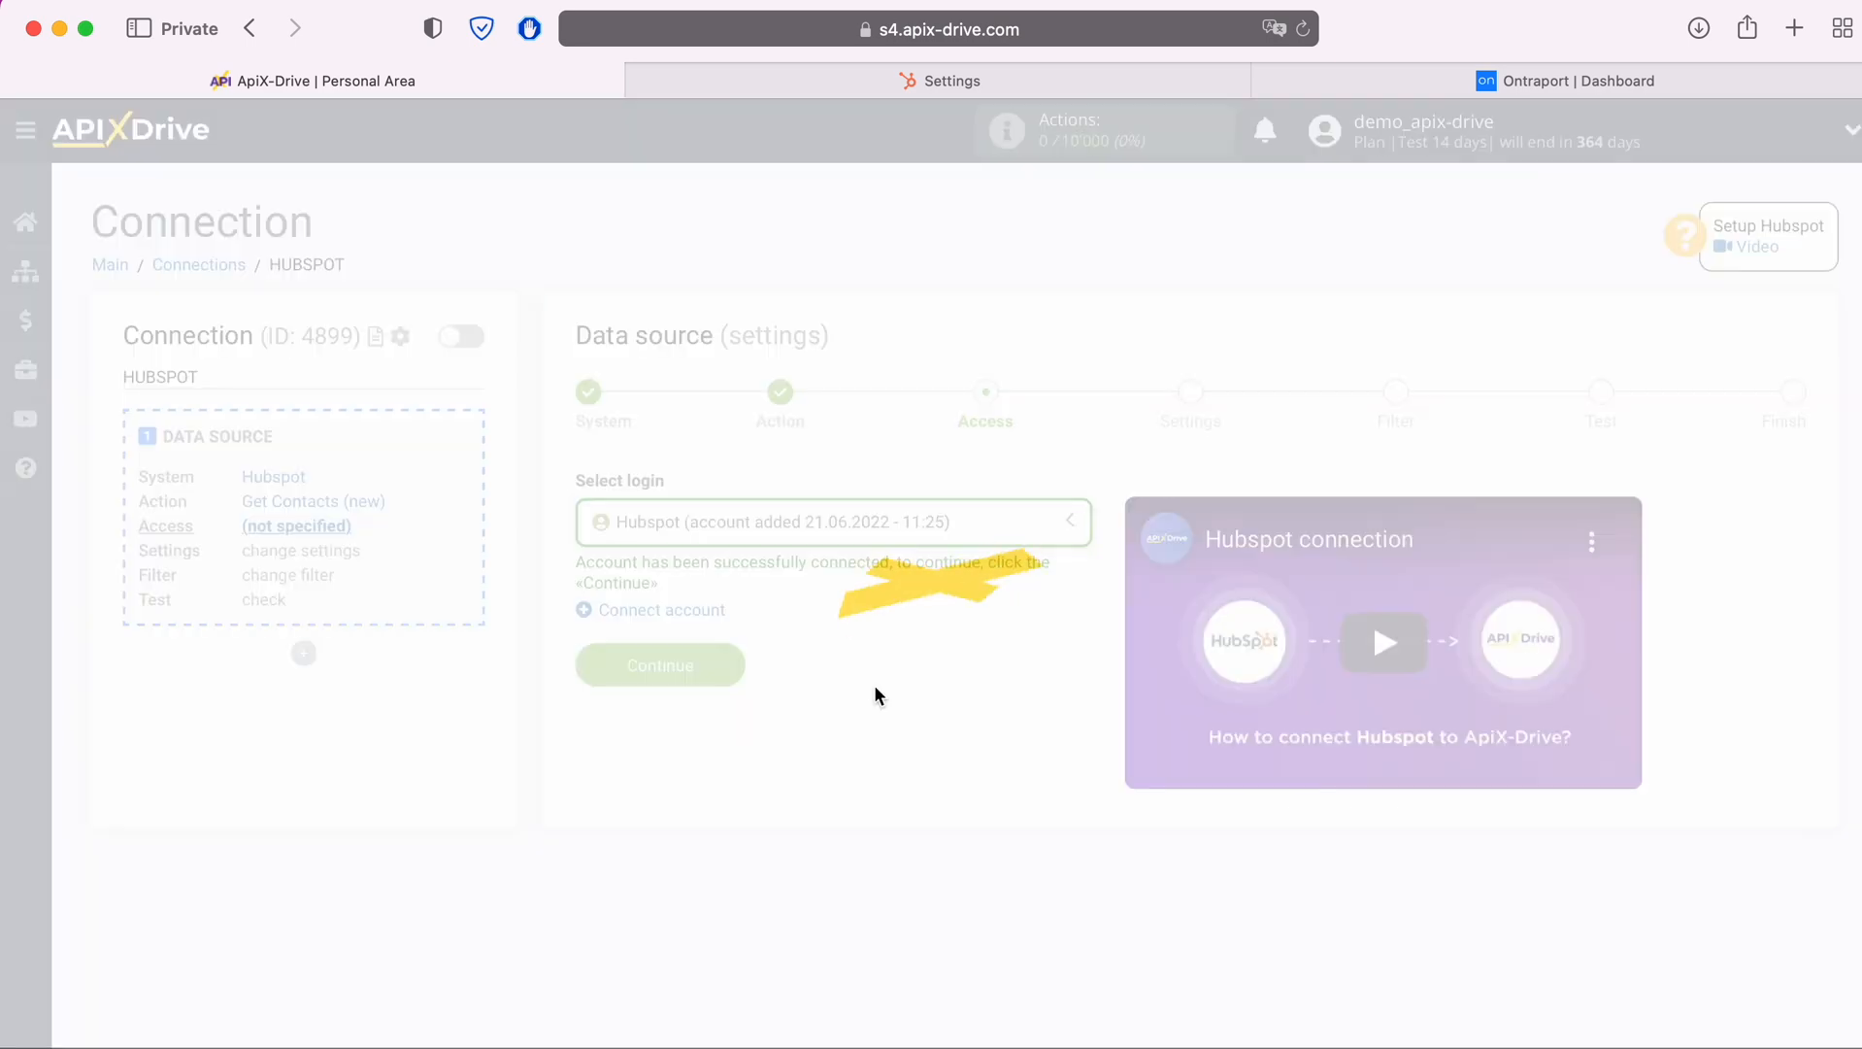
click(733, 669)
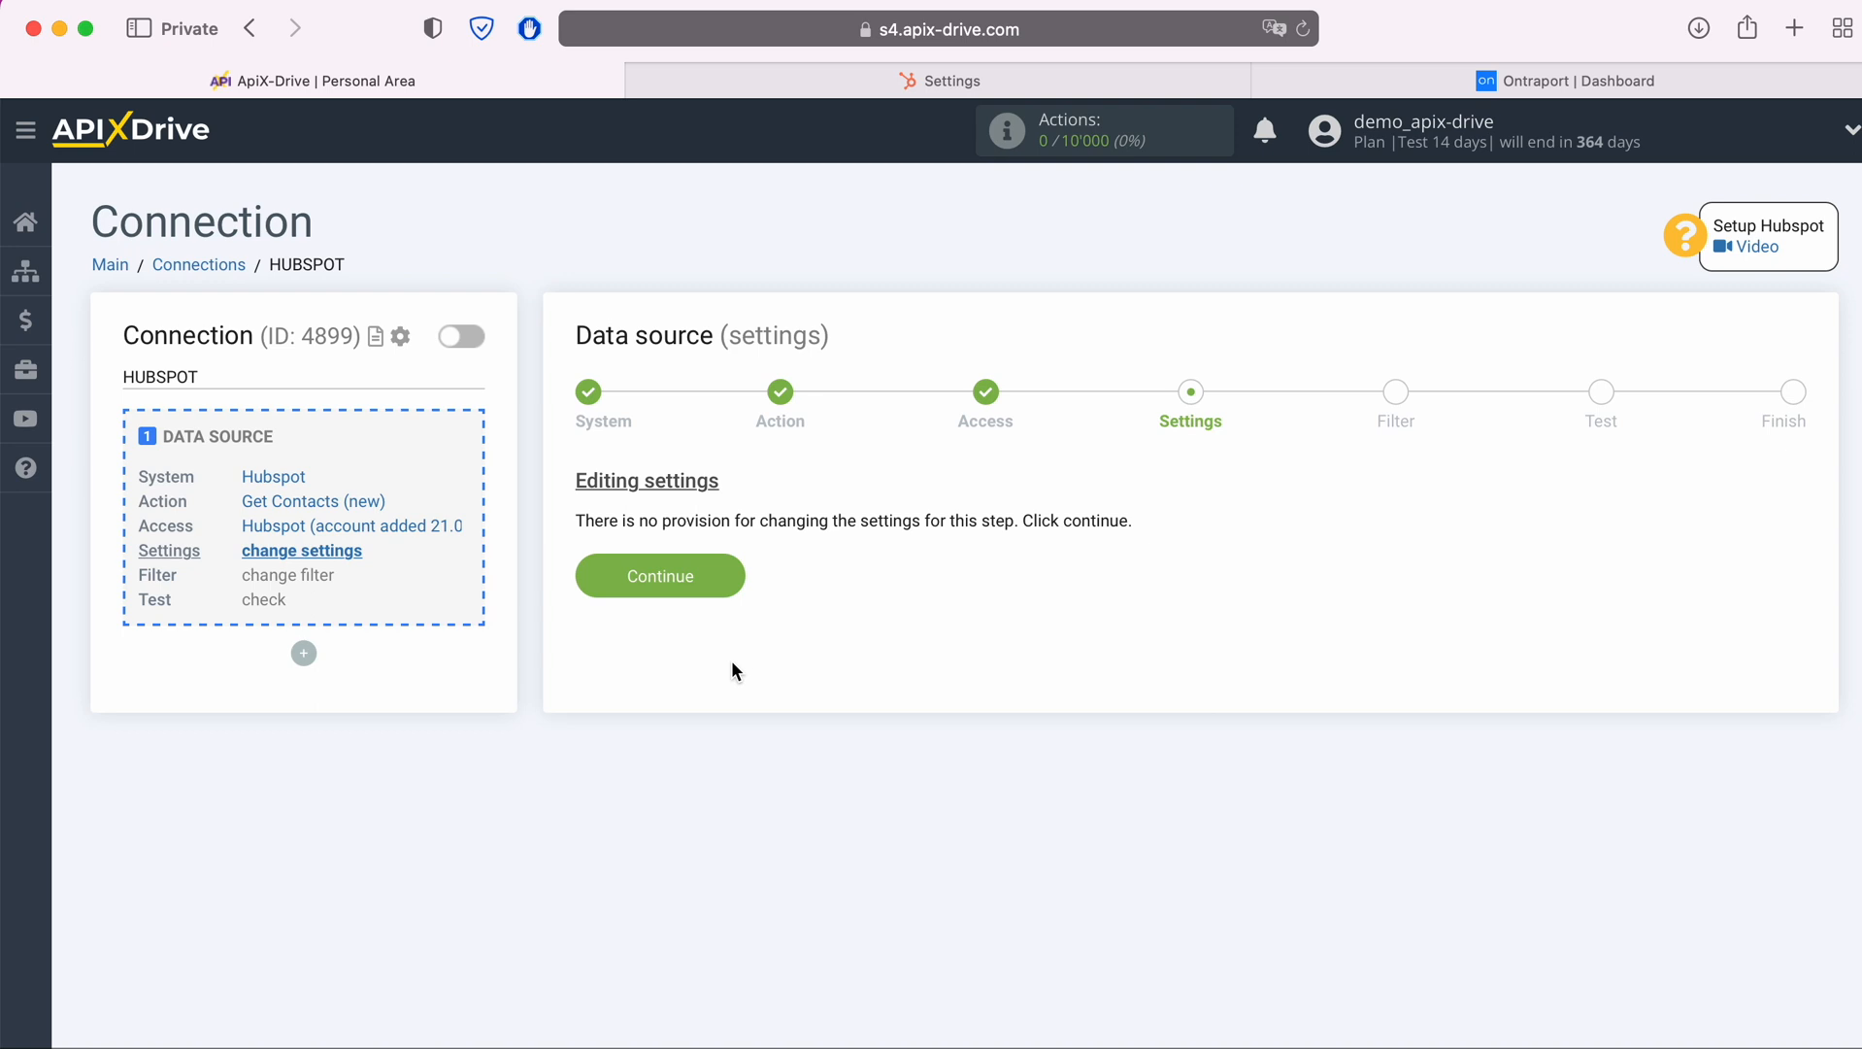
Continue past the source settings and filter without adding conditions, and accept the Hubspot test data after reviewing it
click(733, 576)
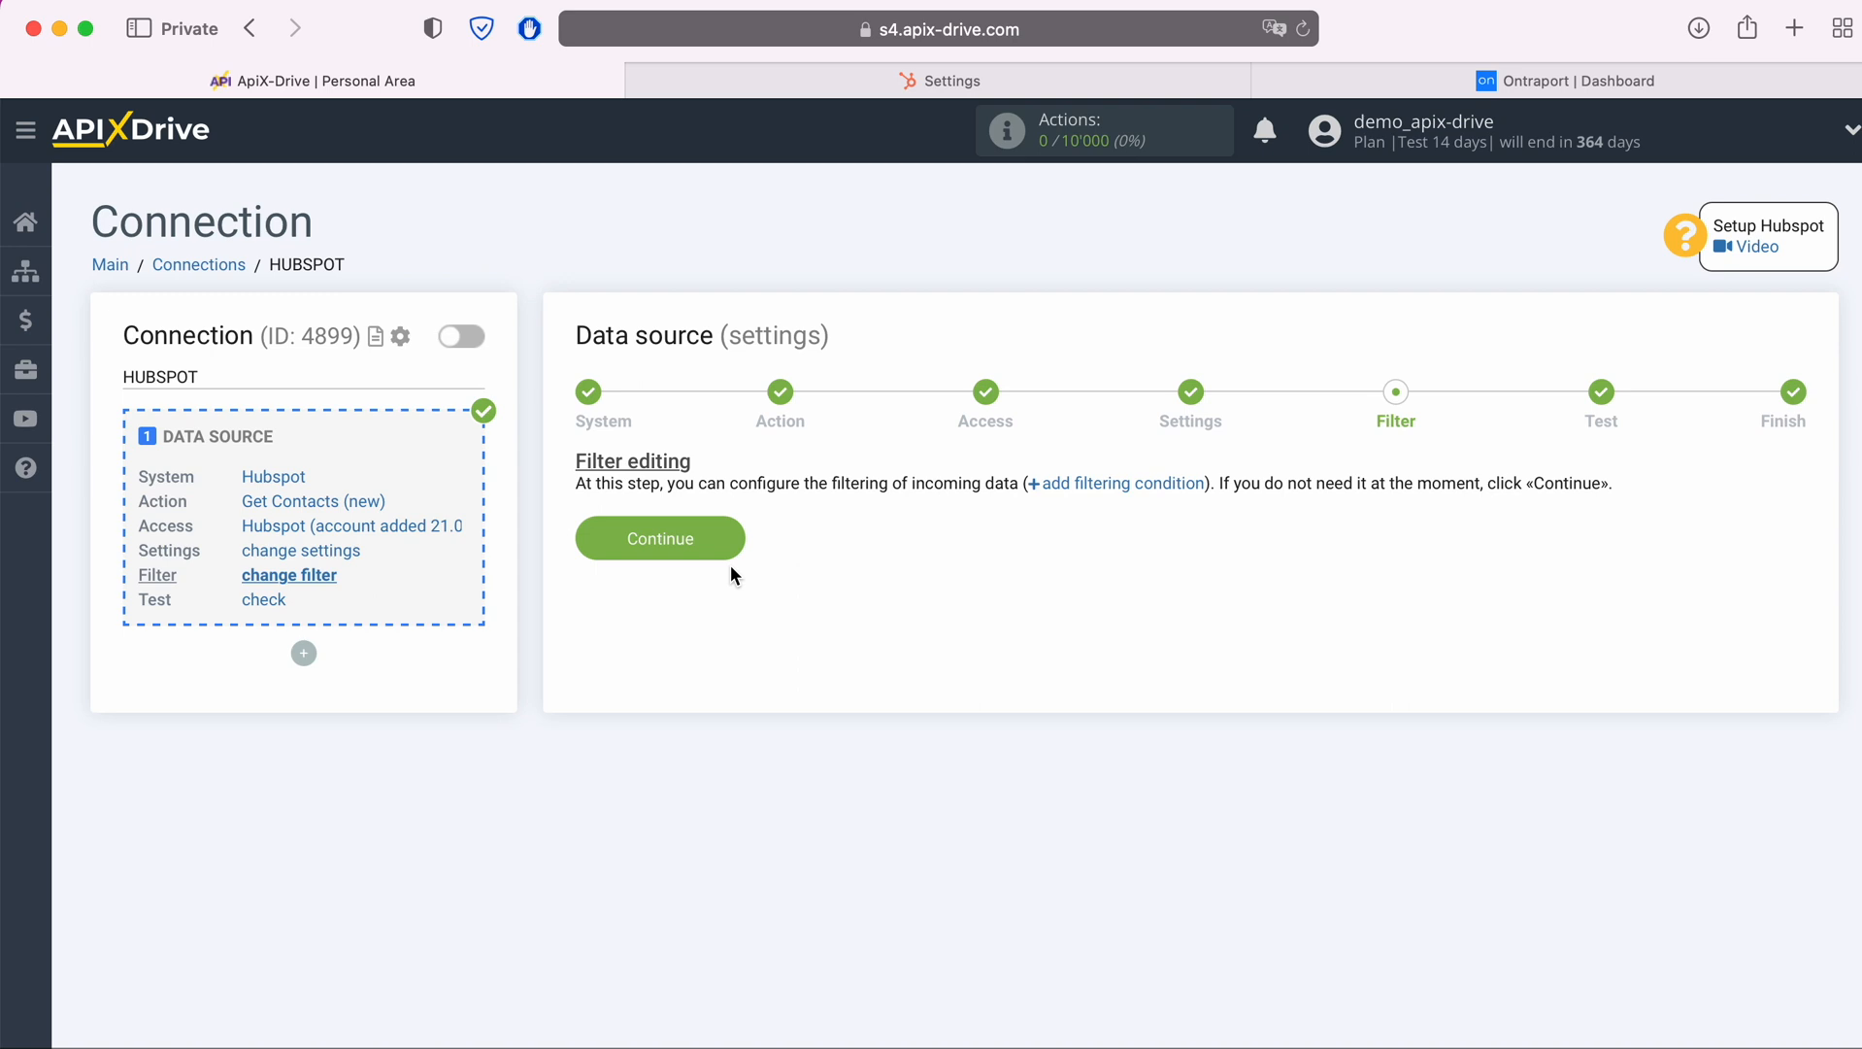
click(731, 543)
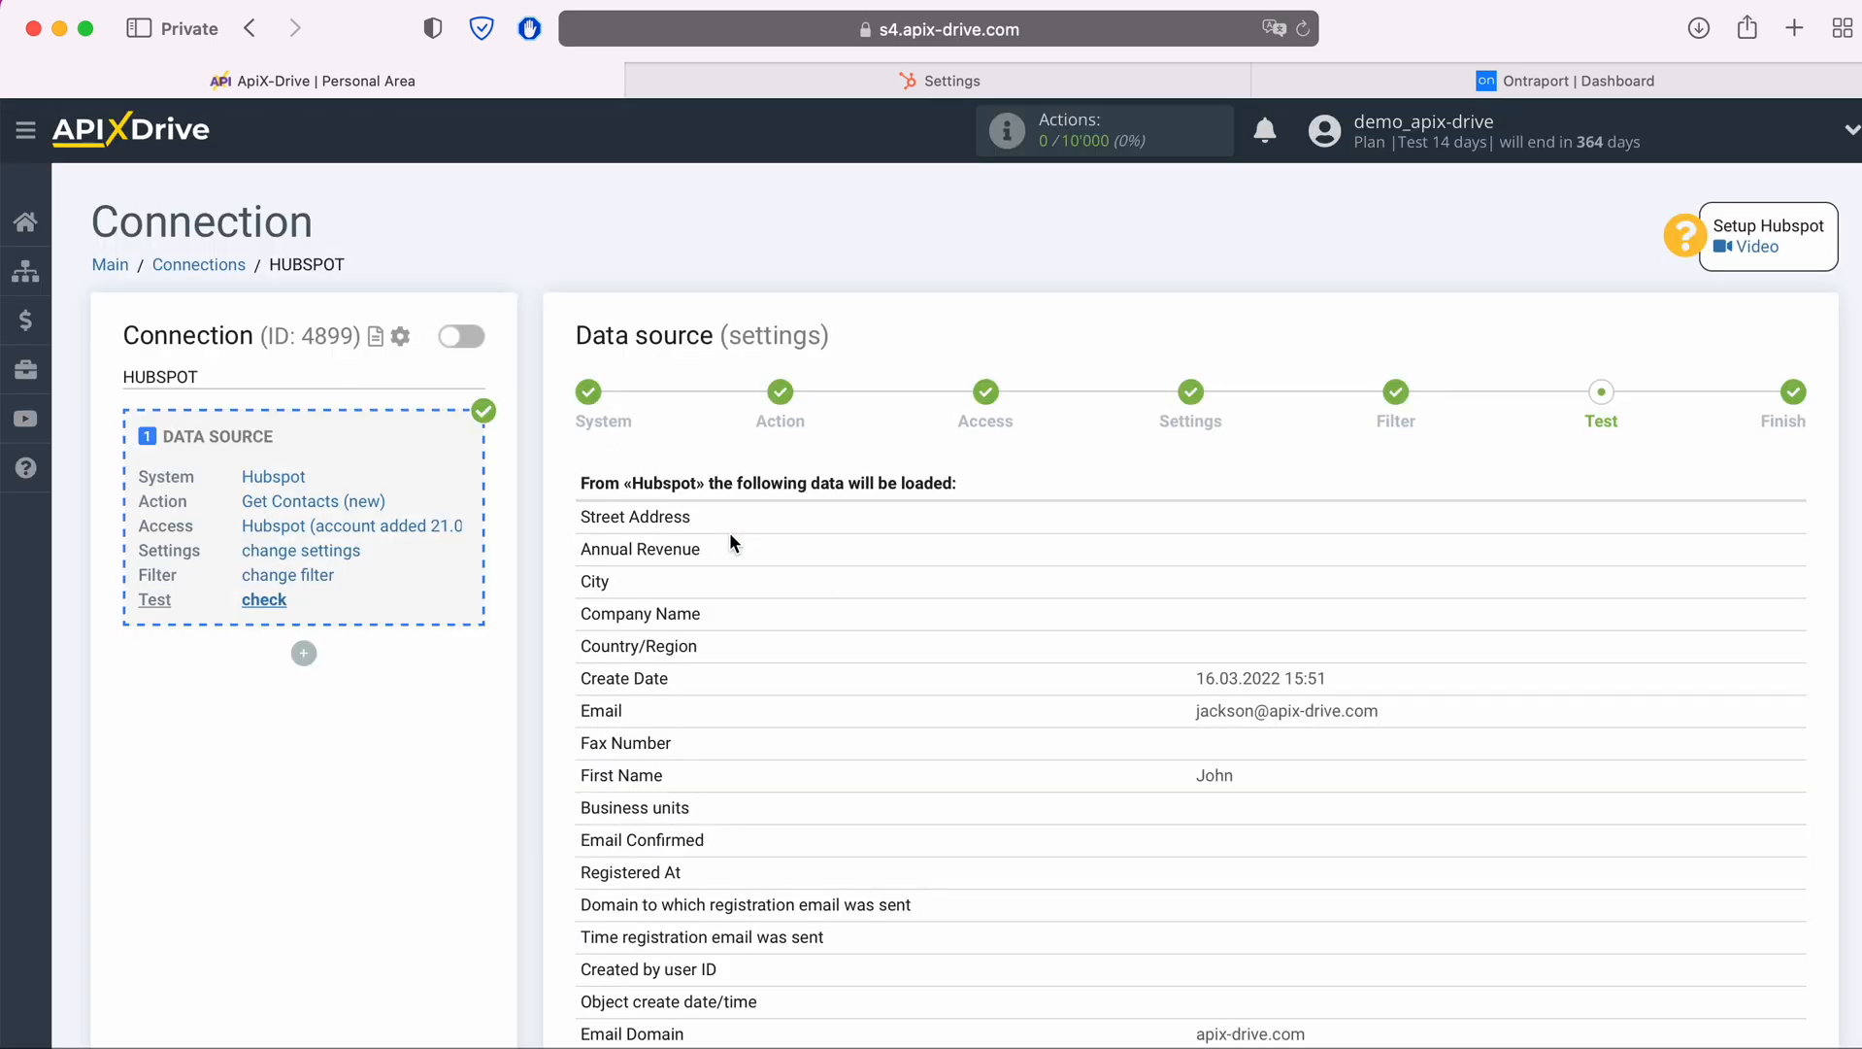
scroll(729, 534, down, 6)
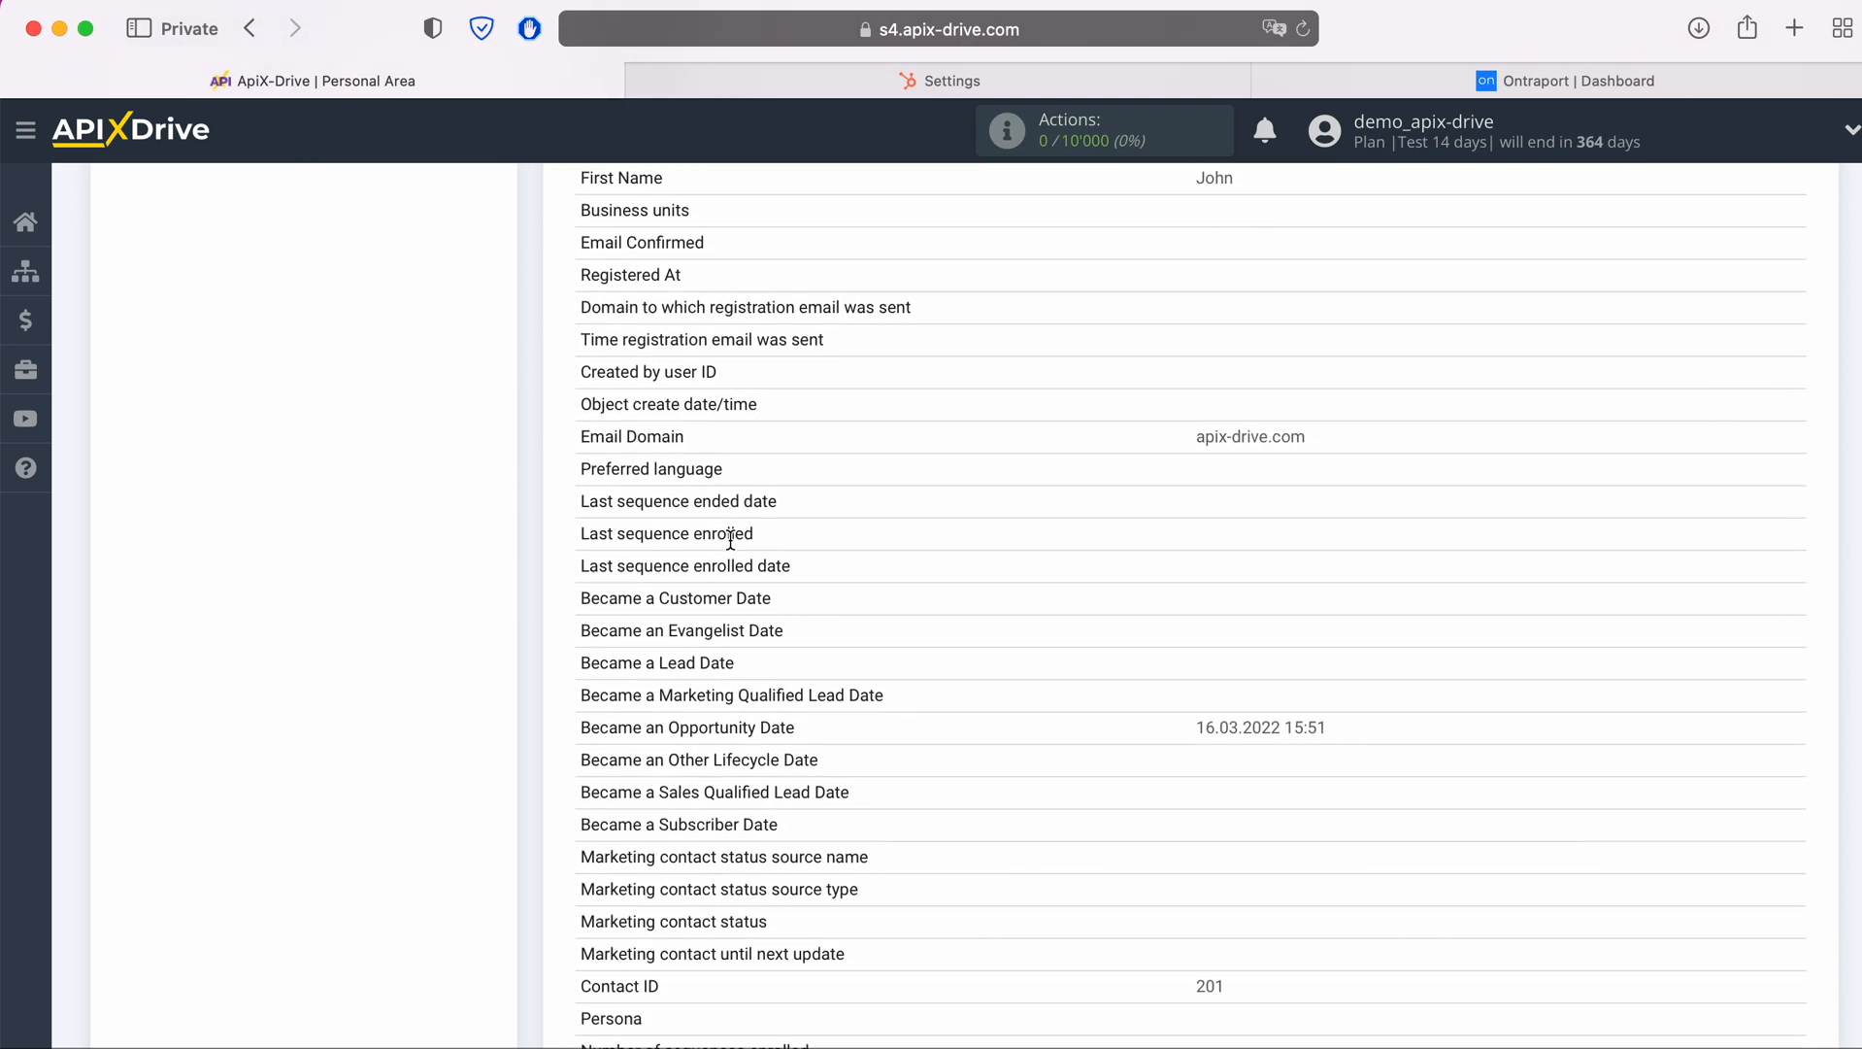
scroll(730, 540, down, 8)
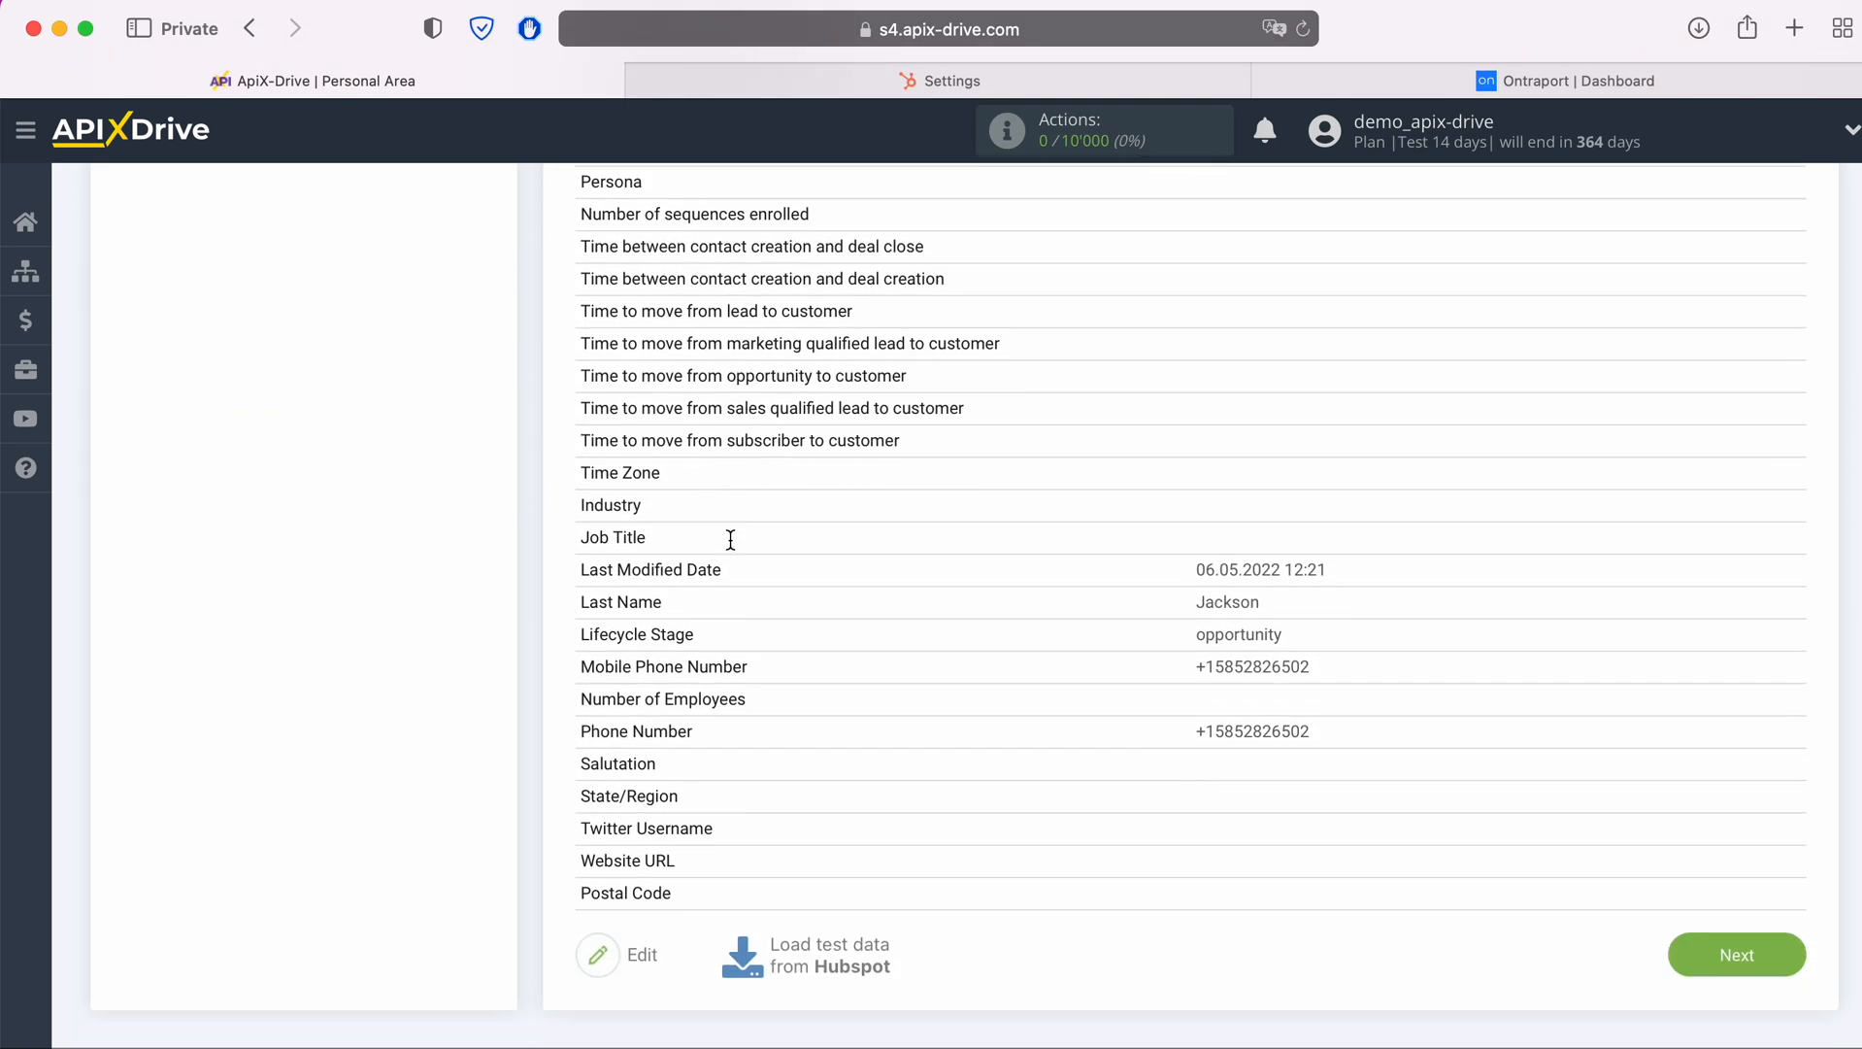
scroll(730, 539, down, 2)
click(1788, 877)
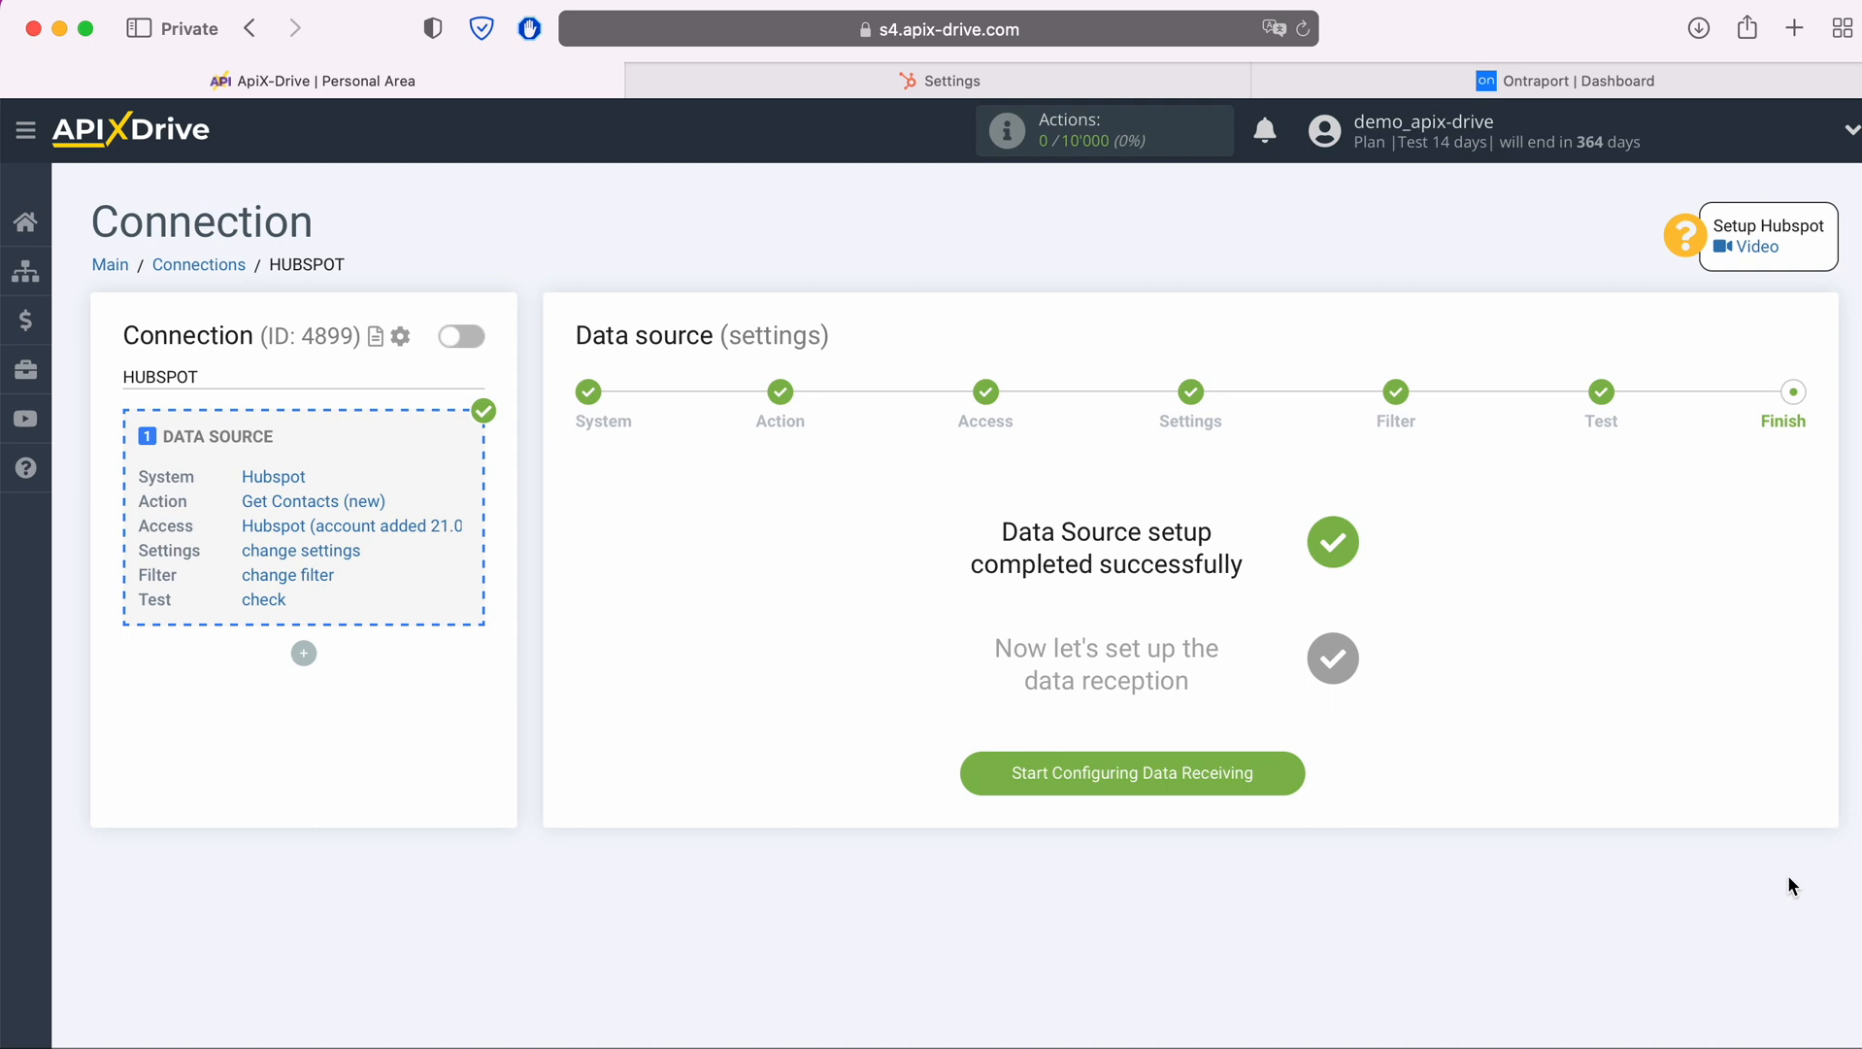
Start configuring data receiving and choose Ontraport as the data destination system
click(1288, 768)
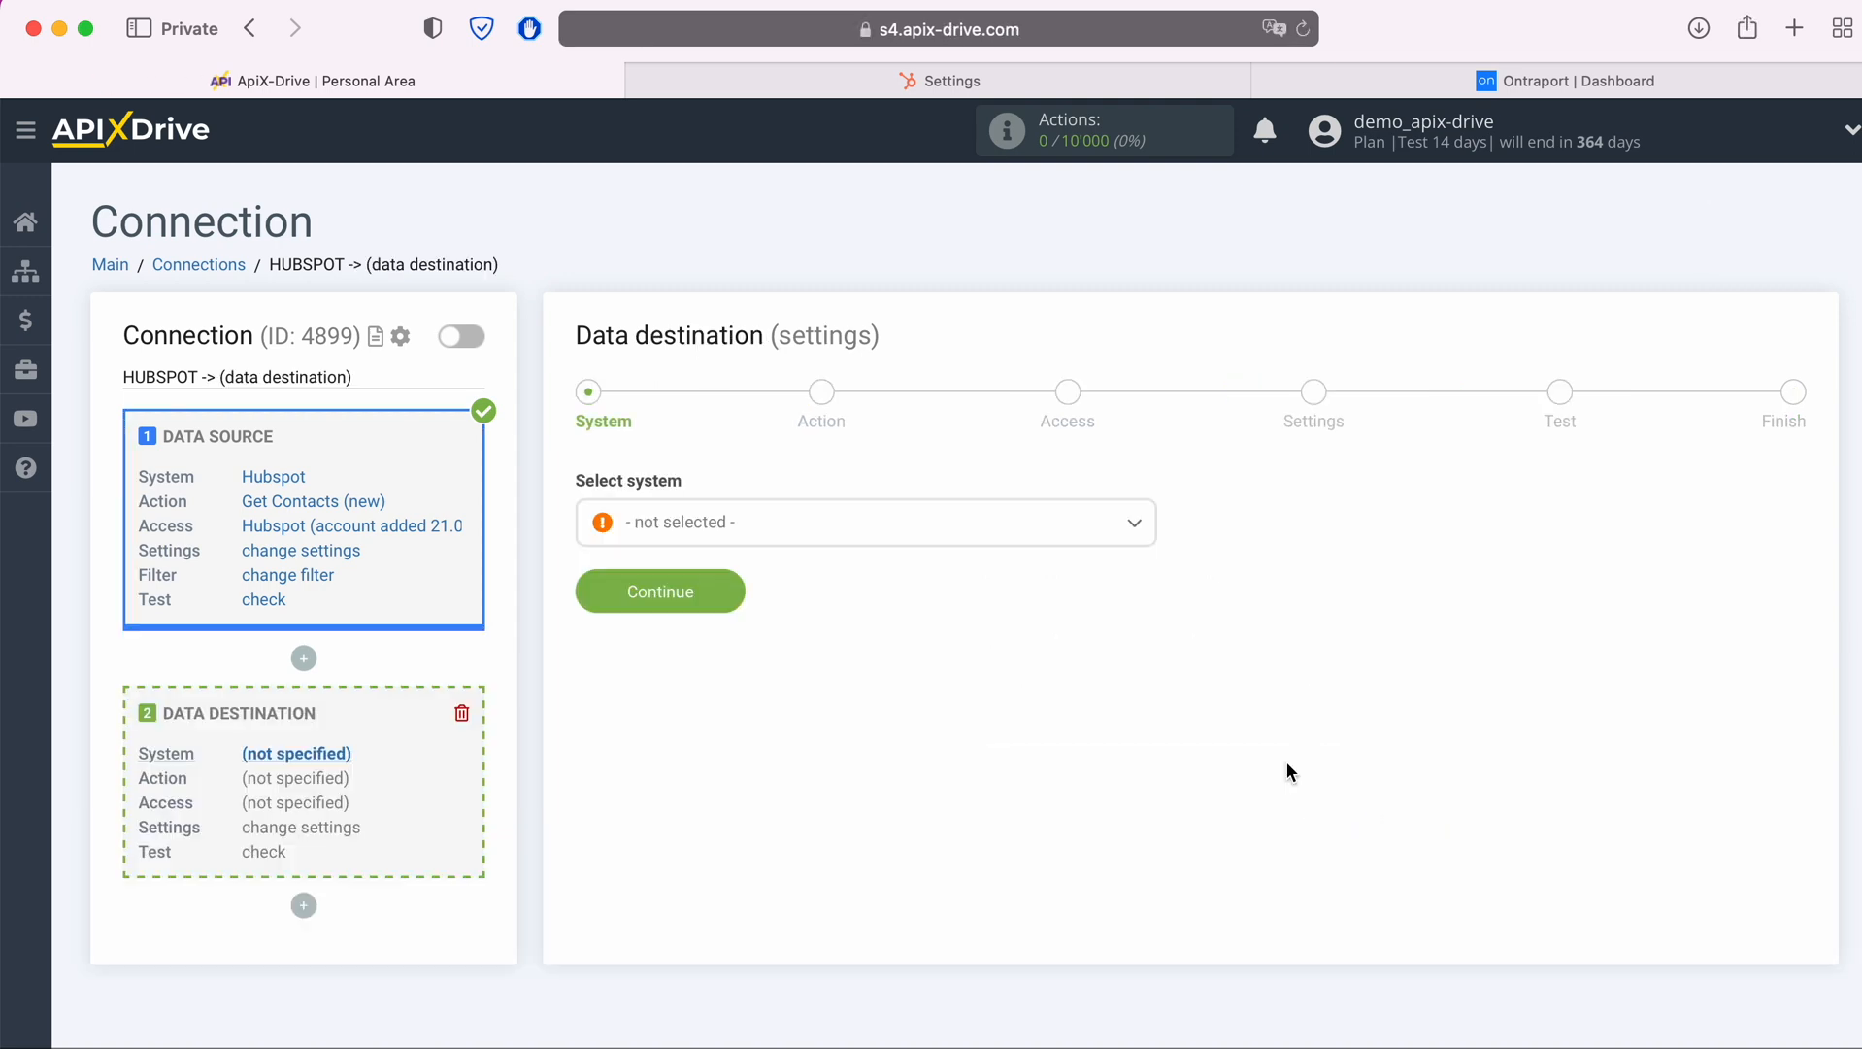
click(881, 525)
scroll(952, 777, down, 3)
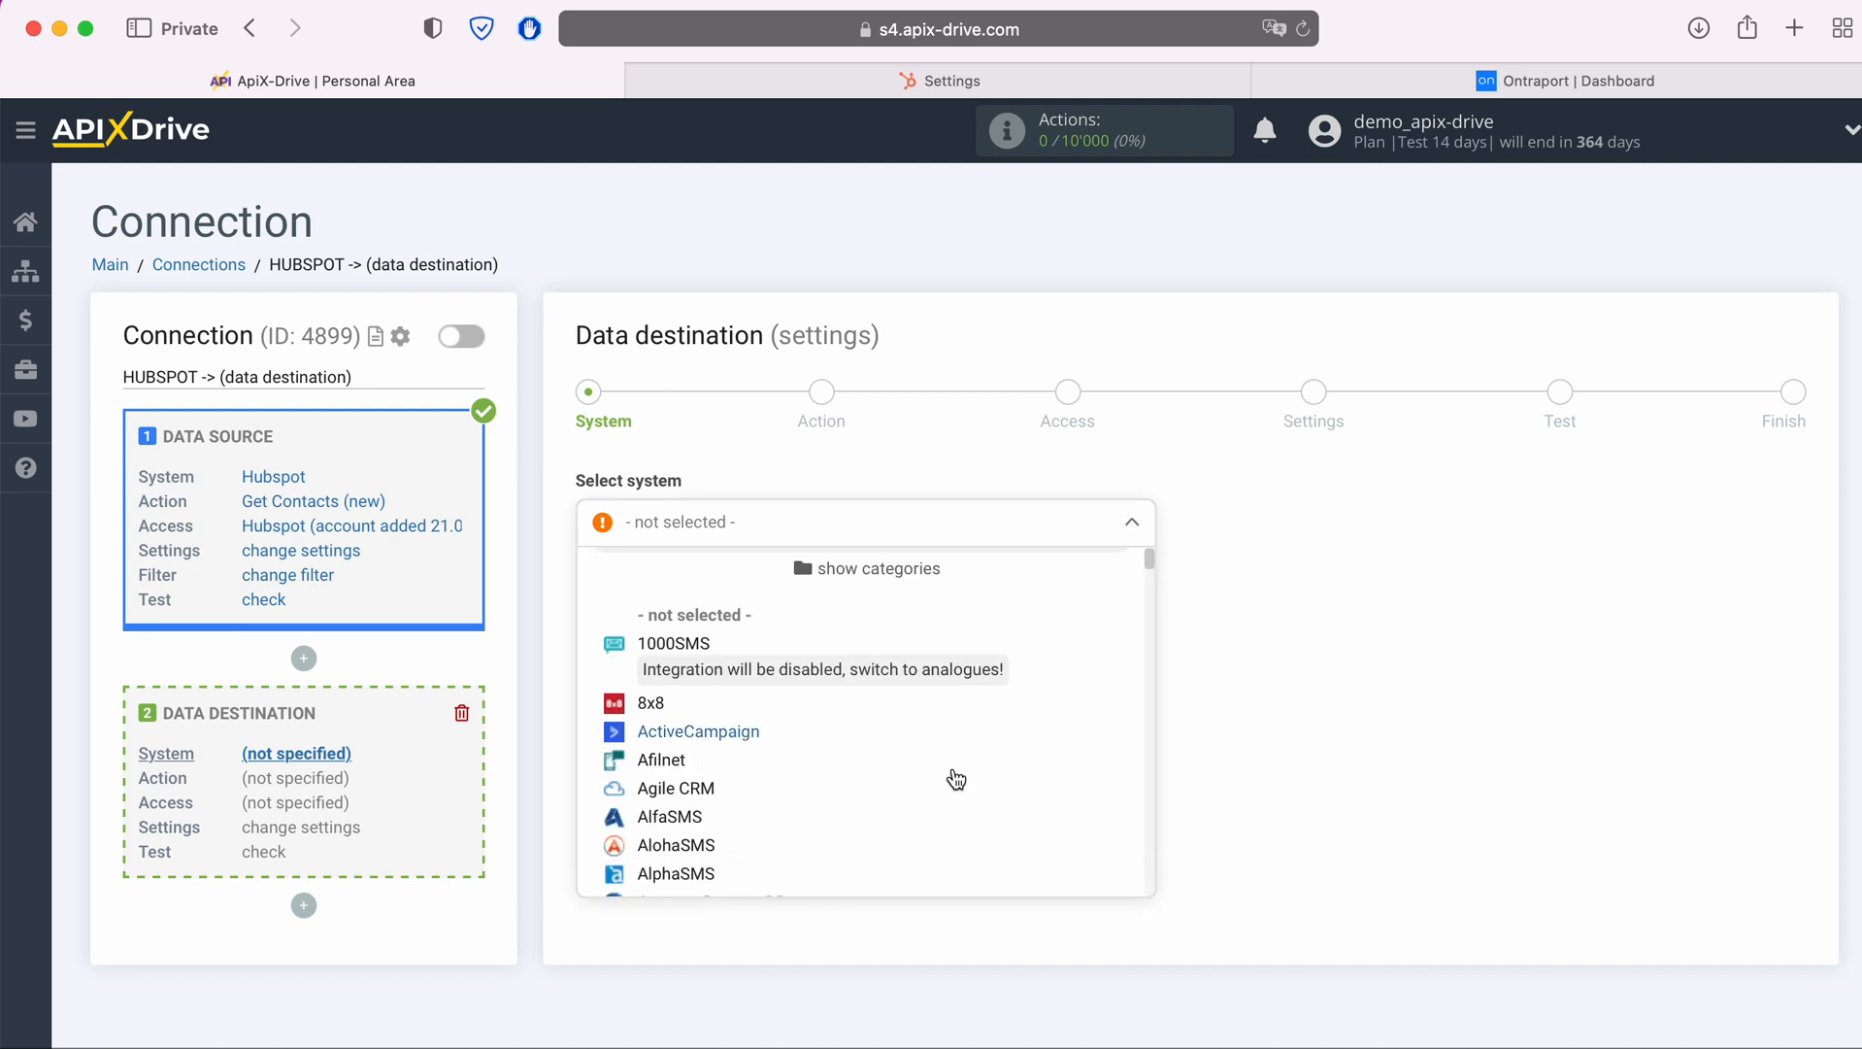
scroll(956, 779, down, 15)
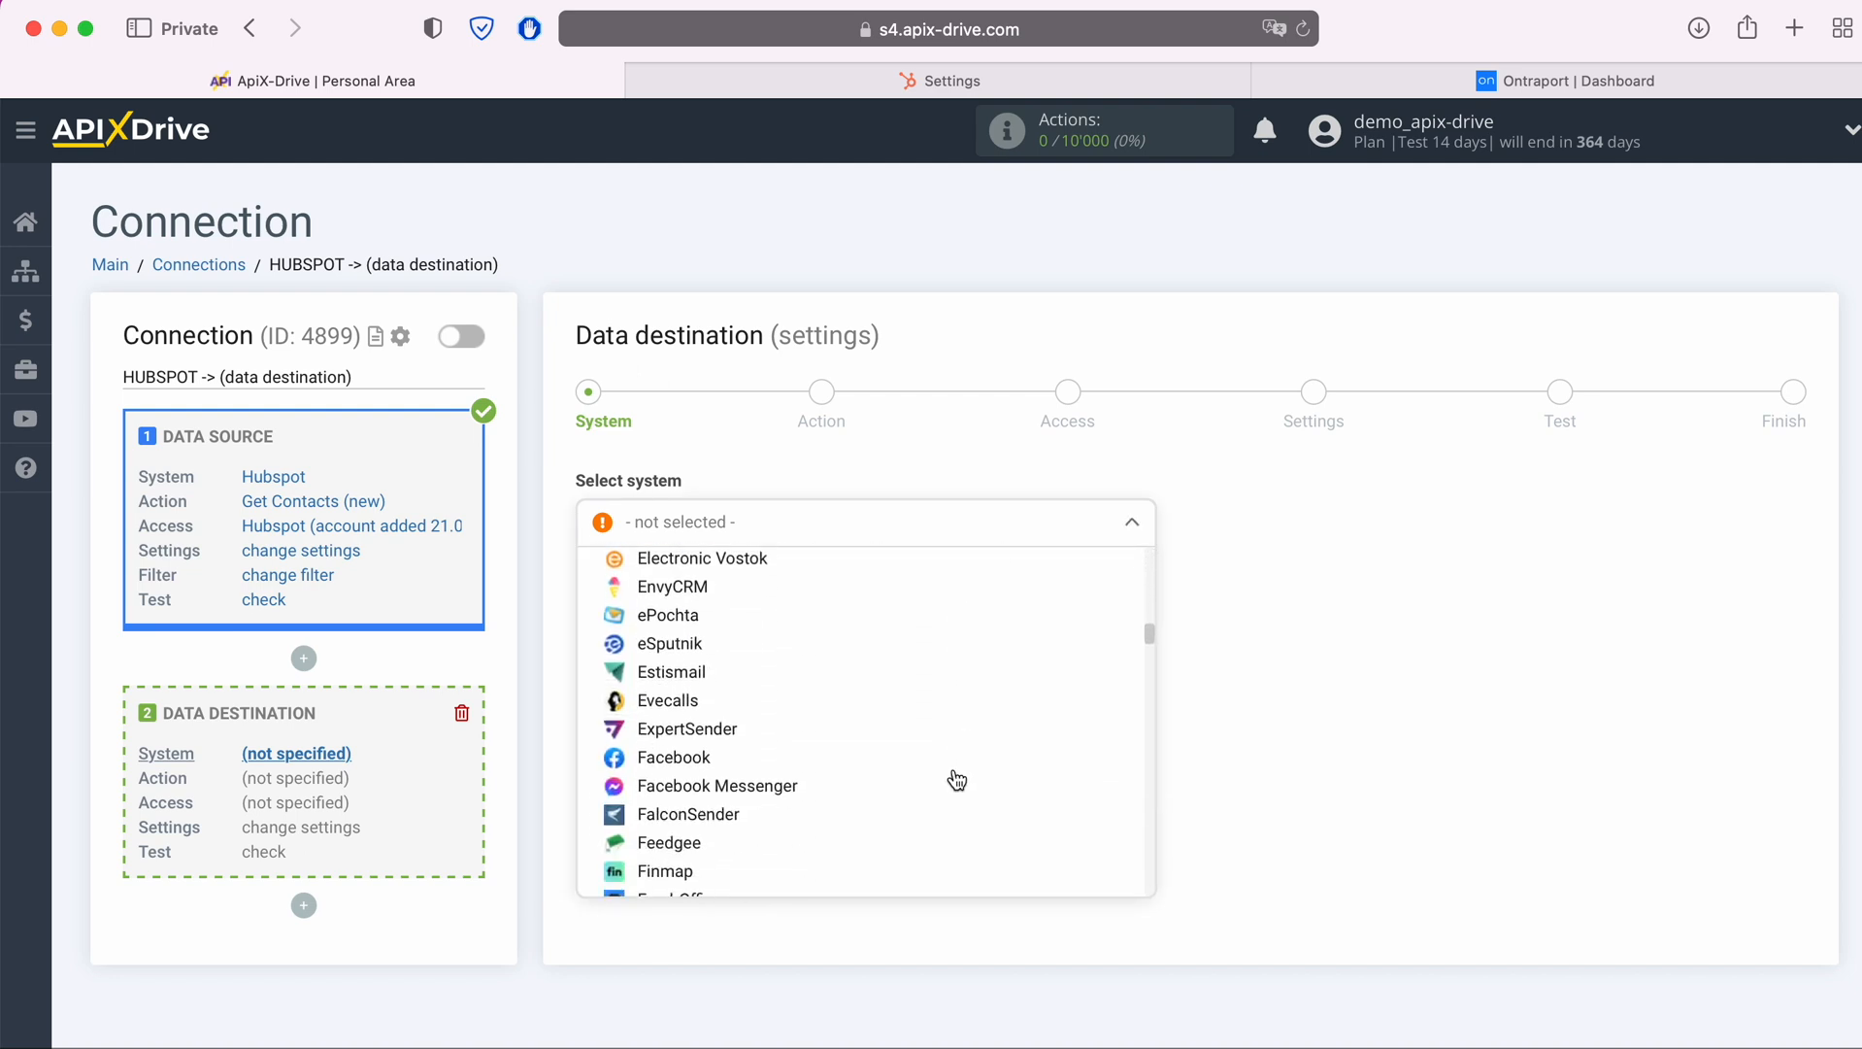
scroll(956, 780, down, 15)
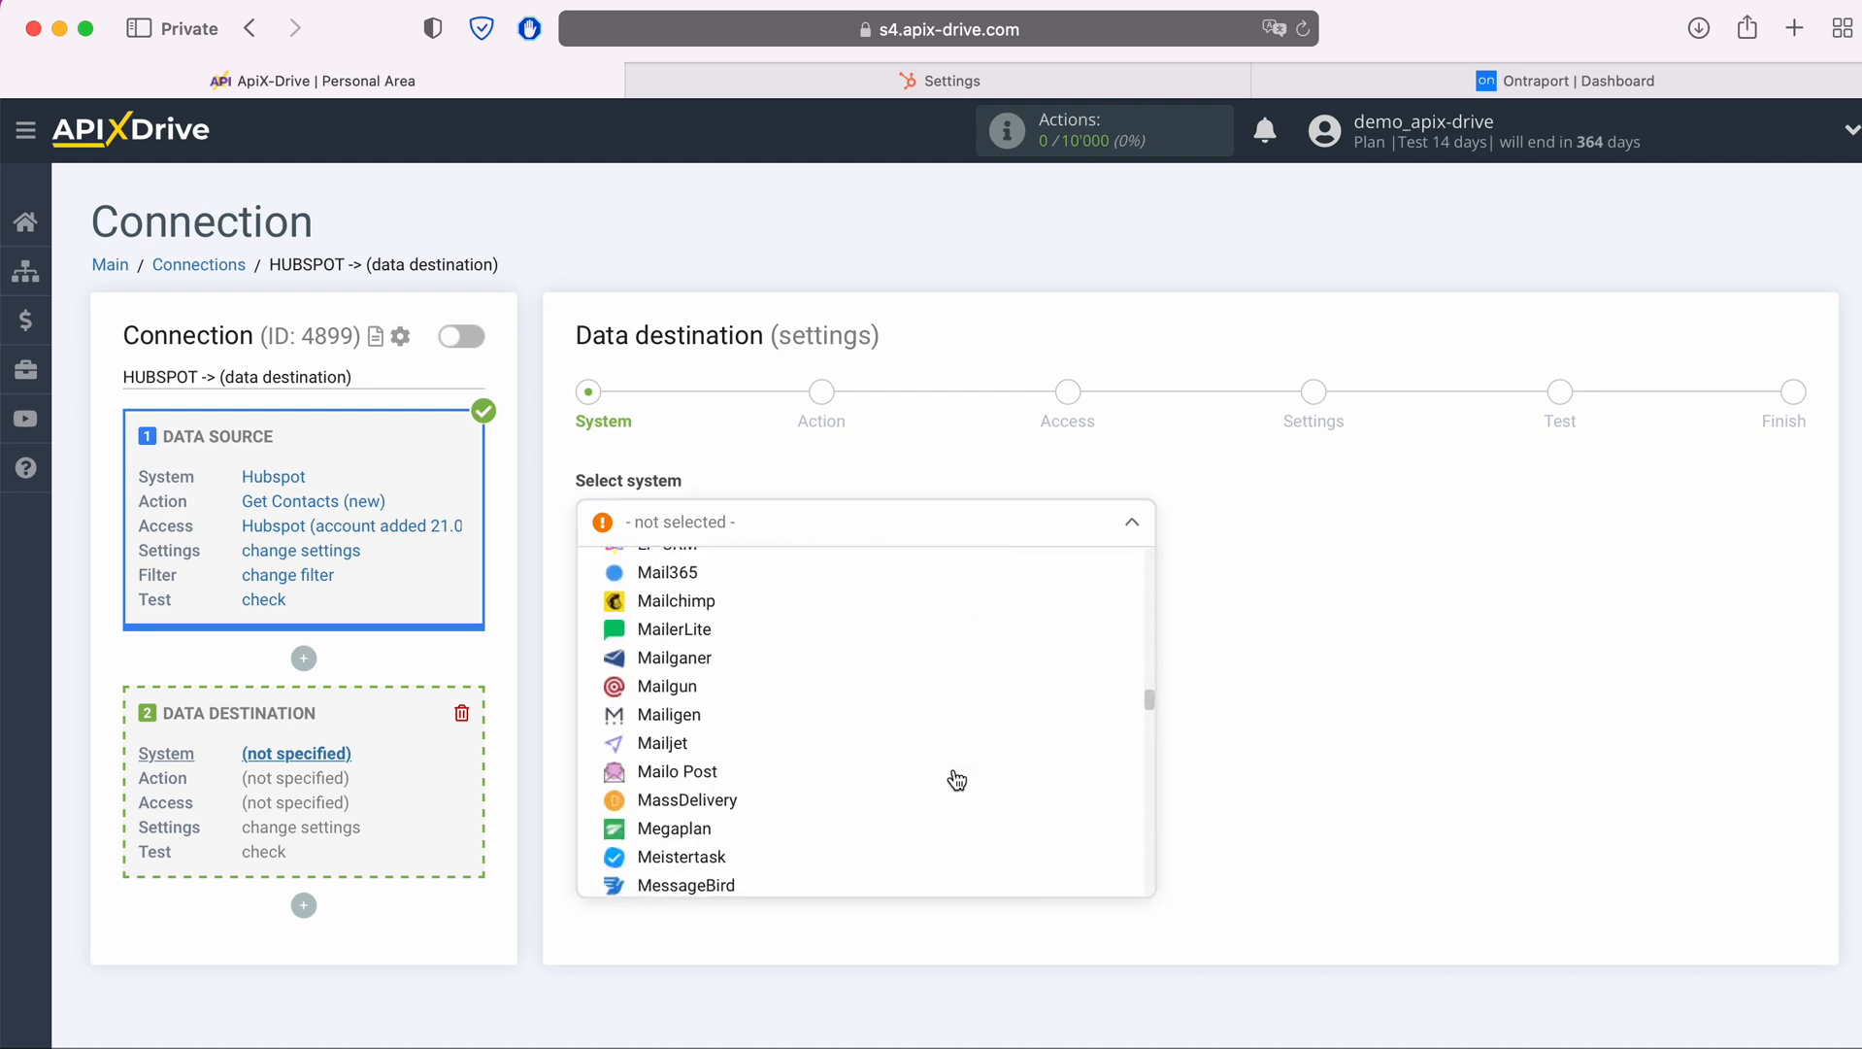
scroll(957, 779, down, 10)
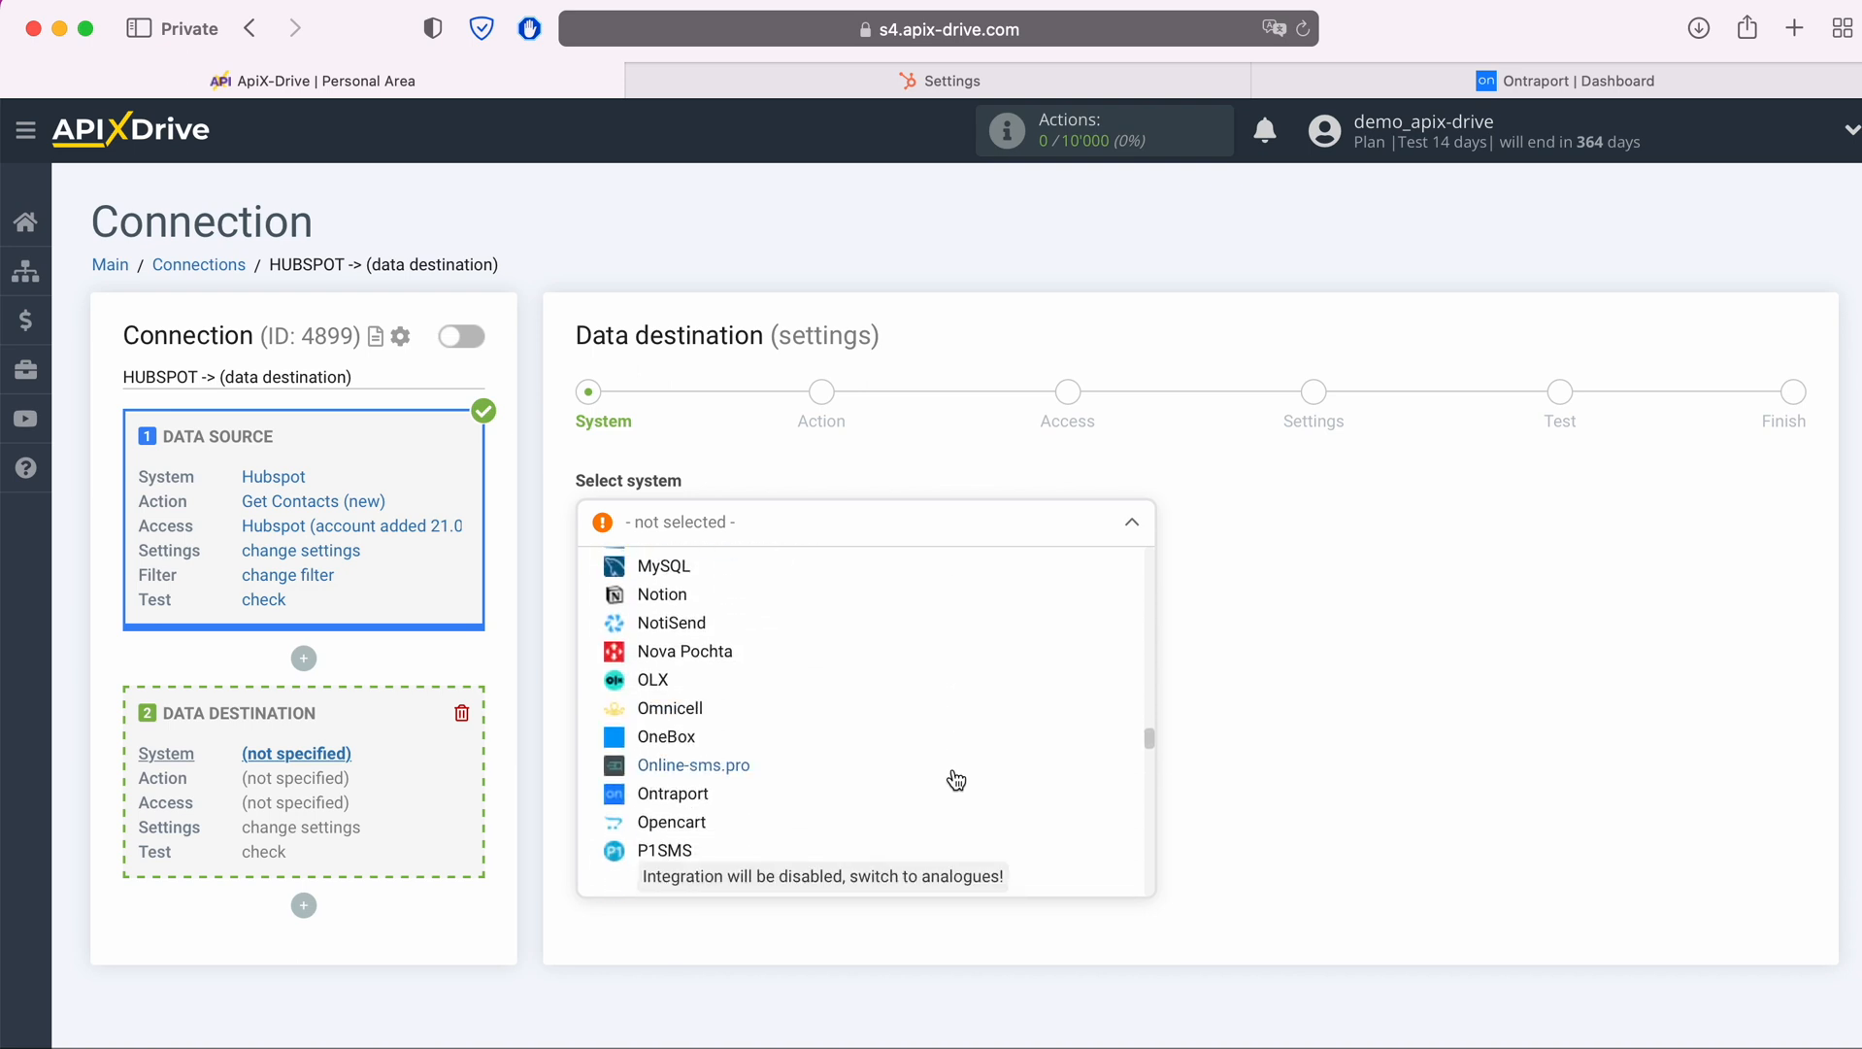
click(723, 767)
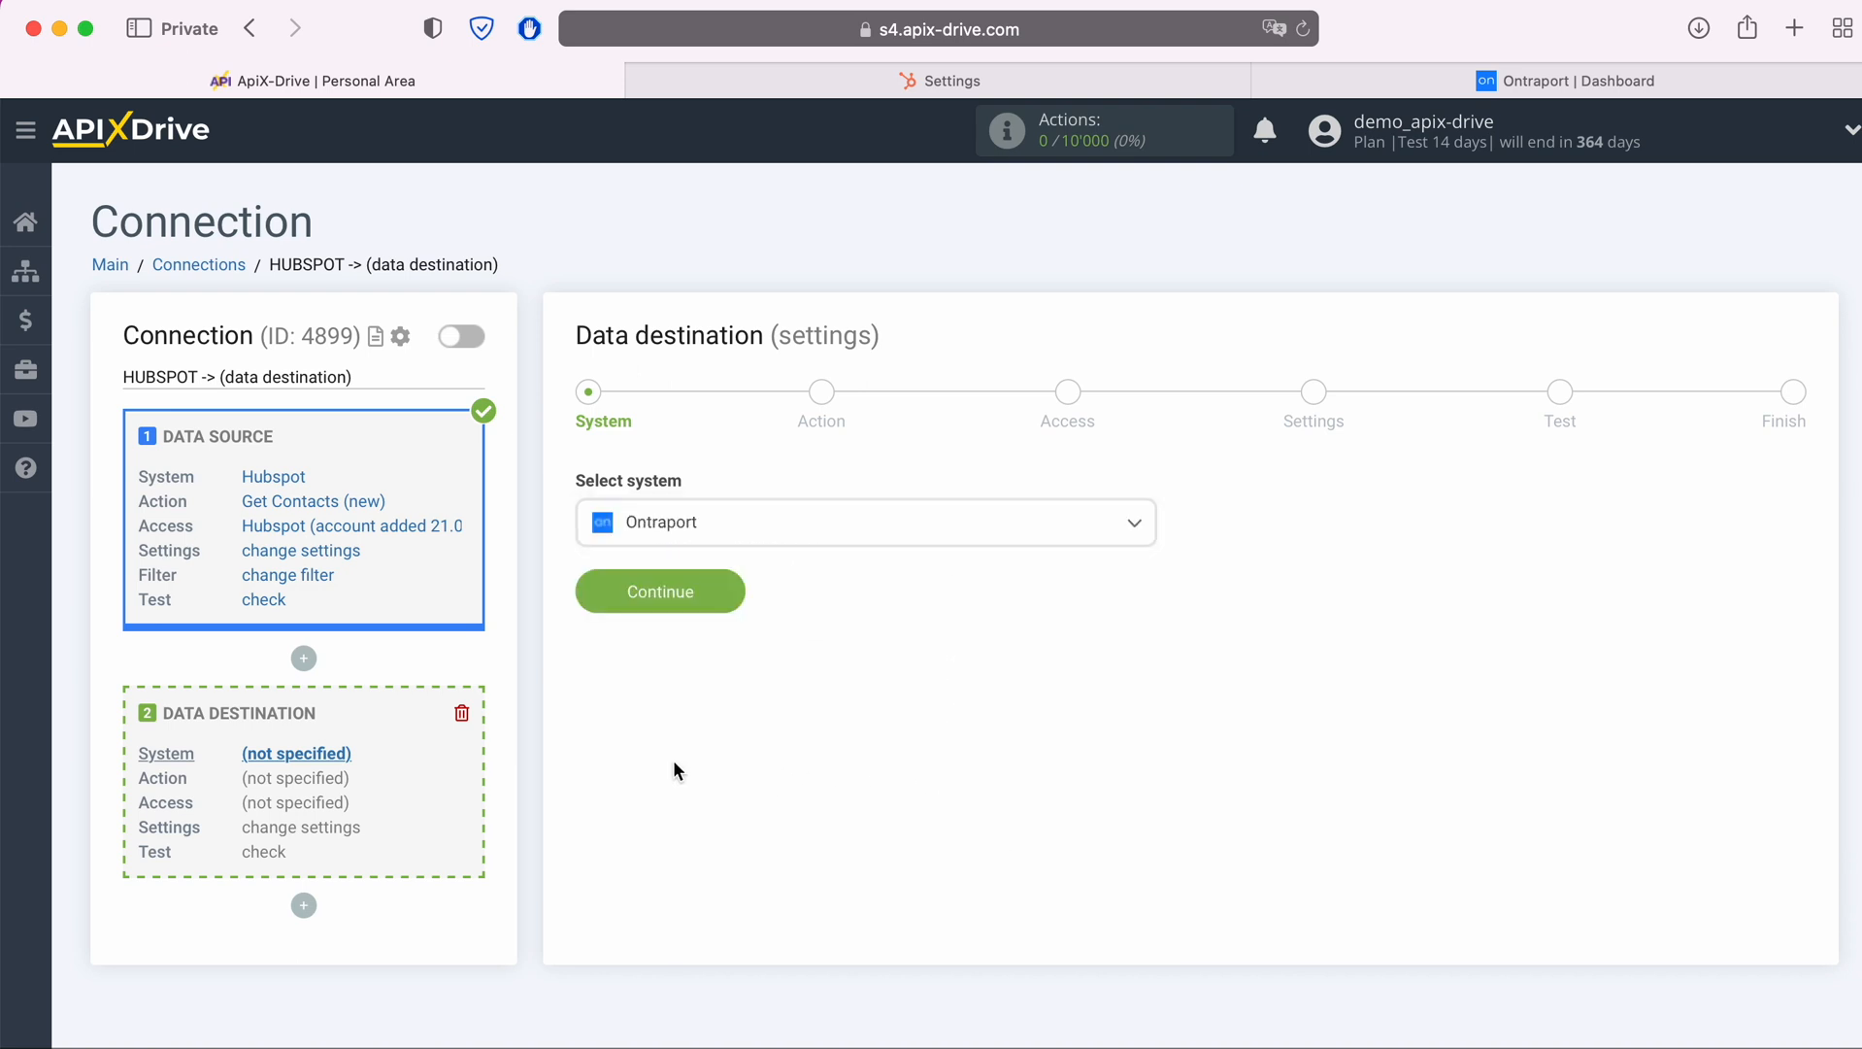
click(731, 587)
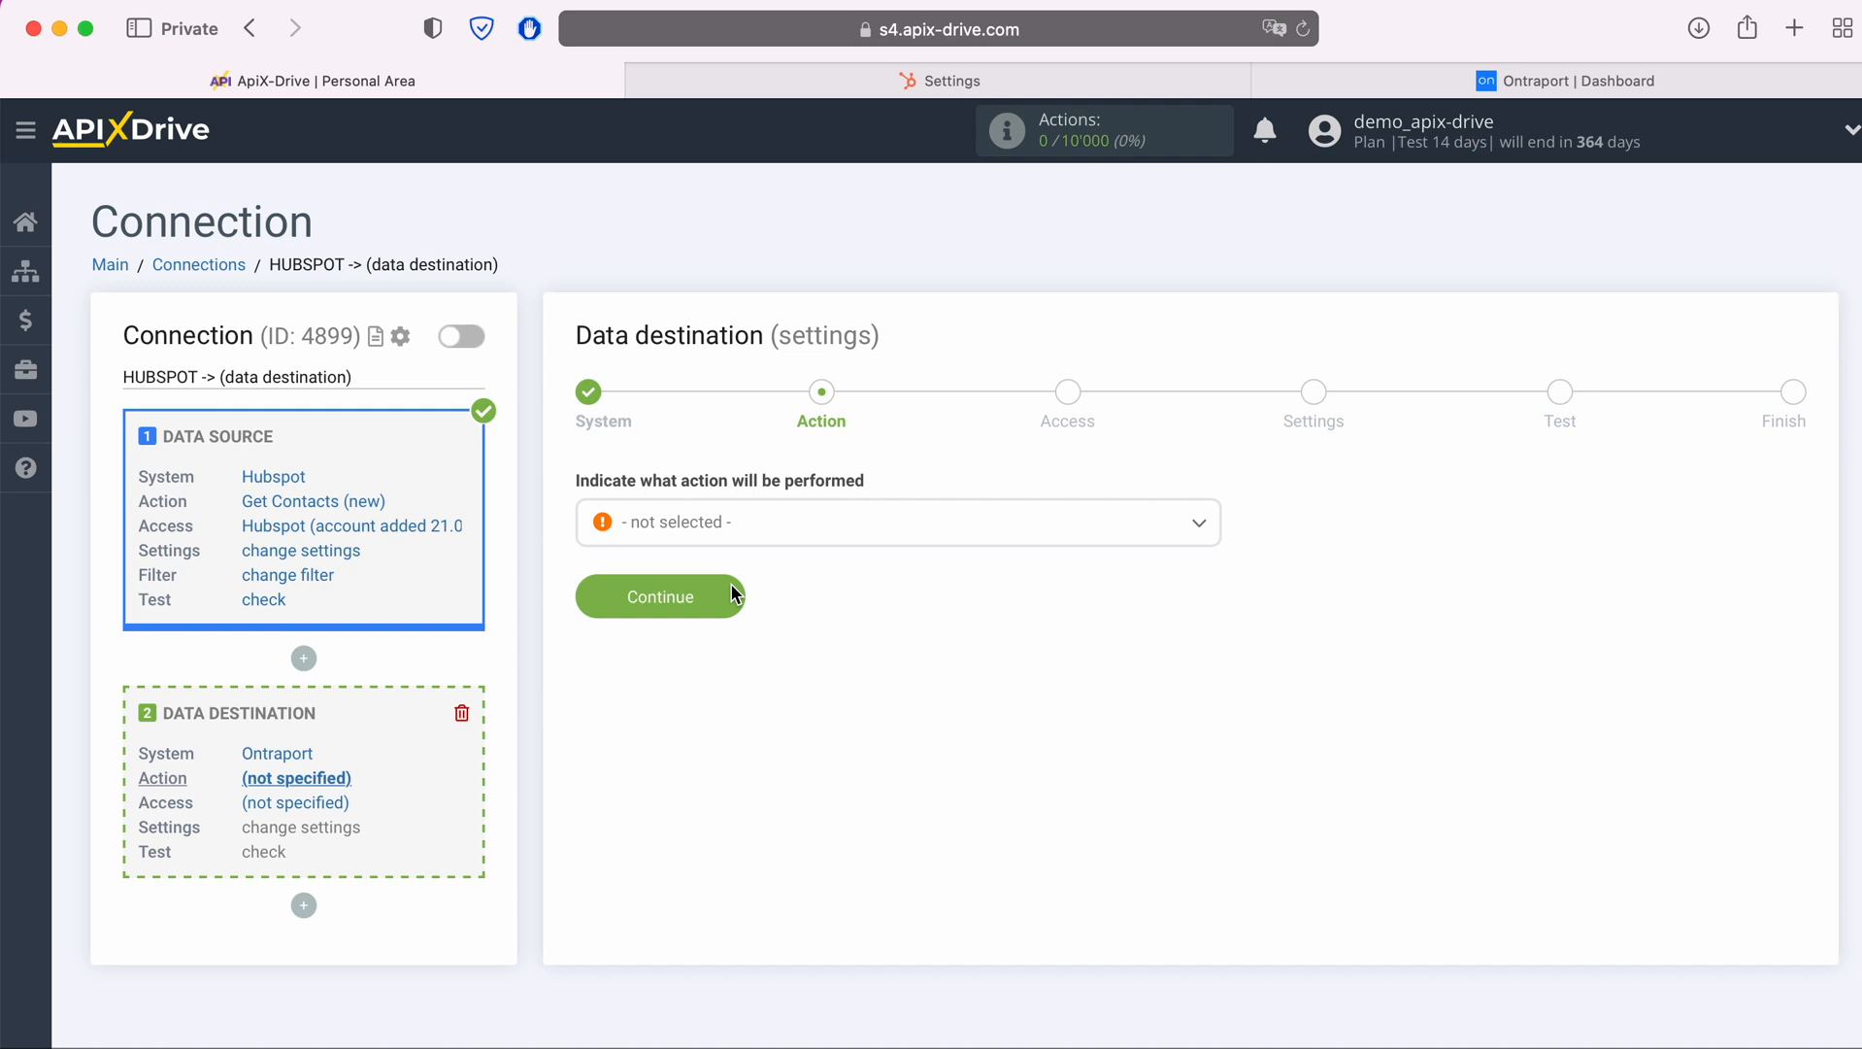
Set the destination action to Add / Update Contact and continue to account access
click(744, 526)
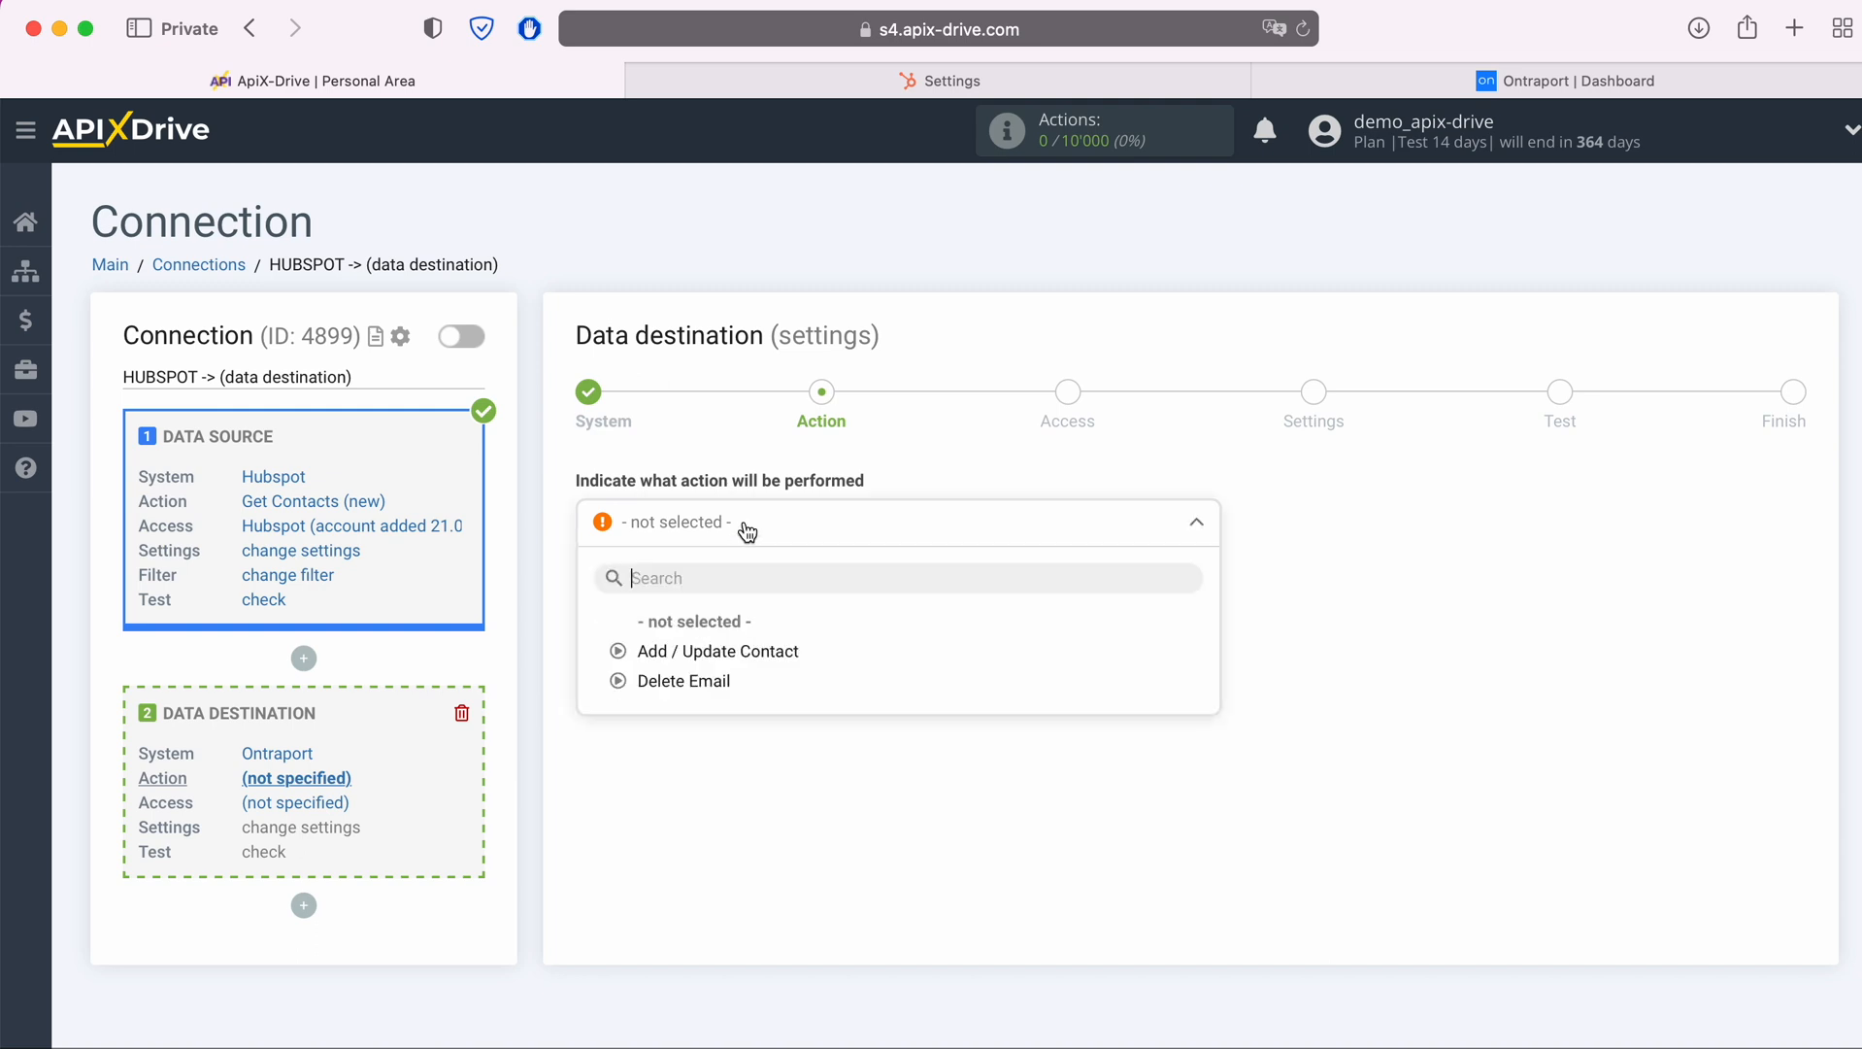
click(742, 651)
click(728, 593)
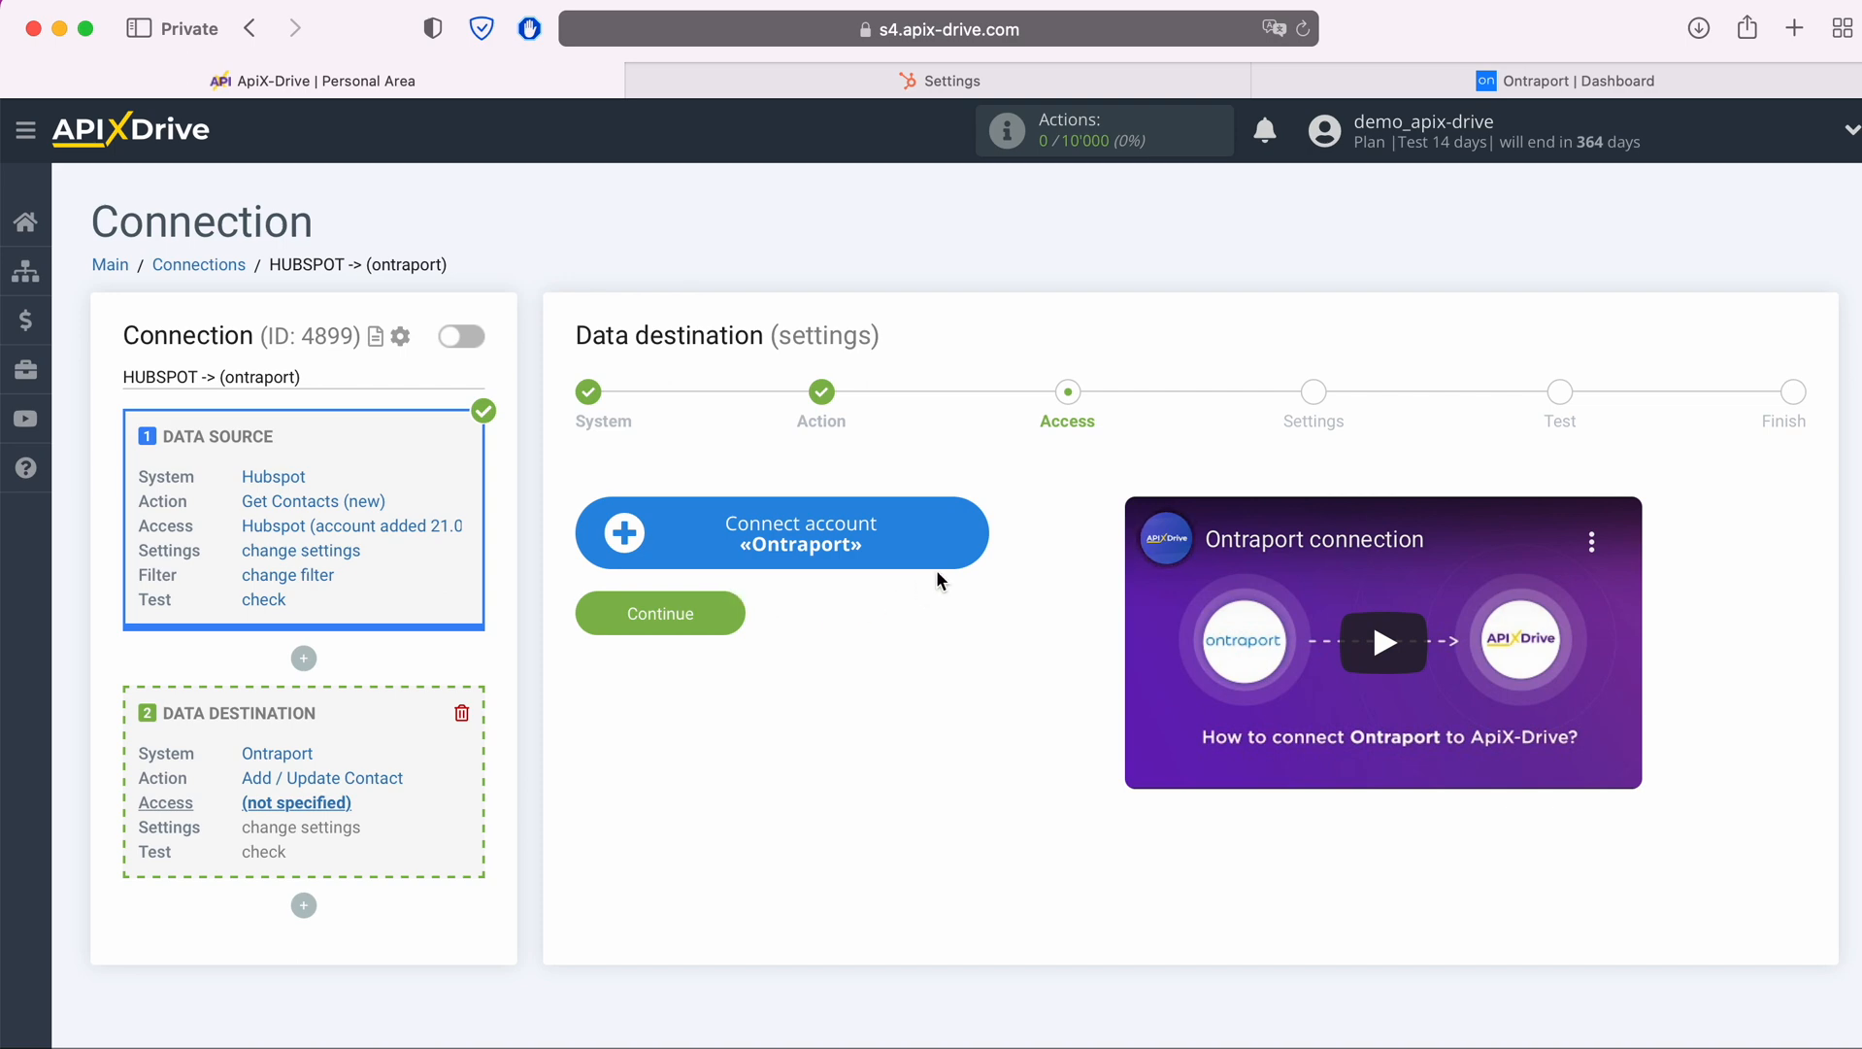
Start connecting an Ontraport account, and open the existing ApiX-Drive API key from the integrations administration in Ontraport
click(979, 529)
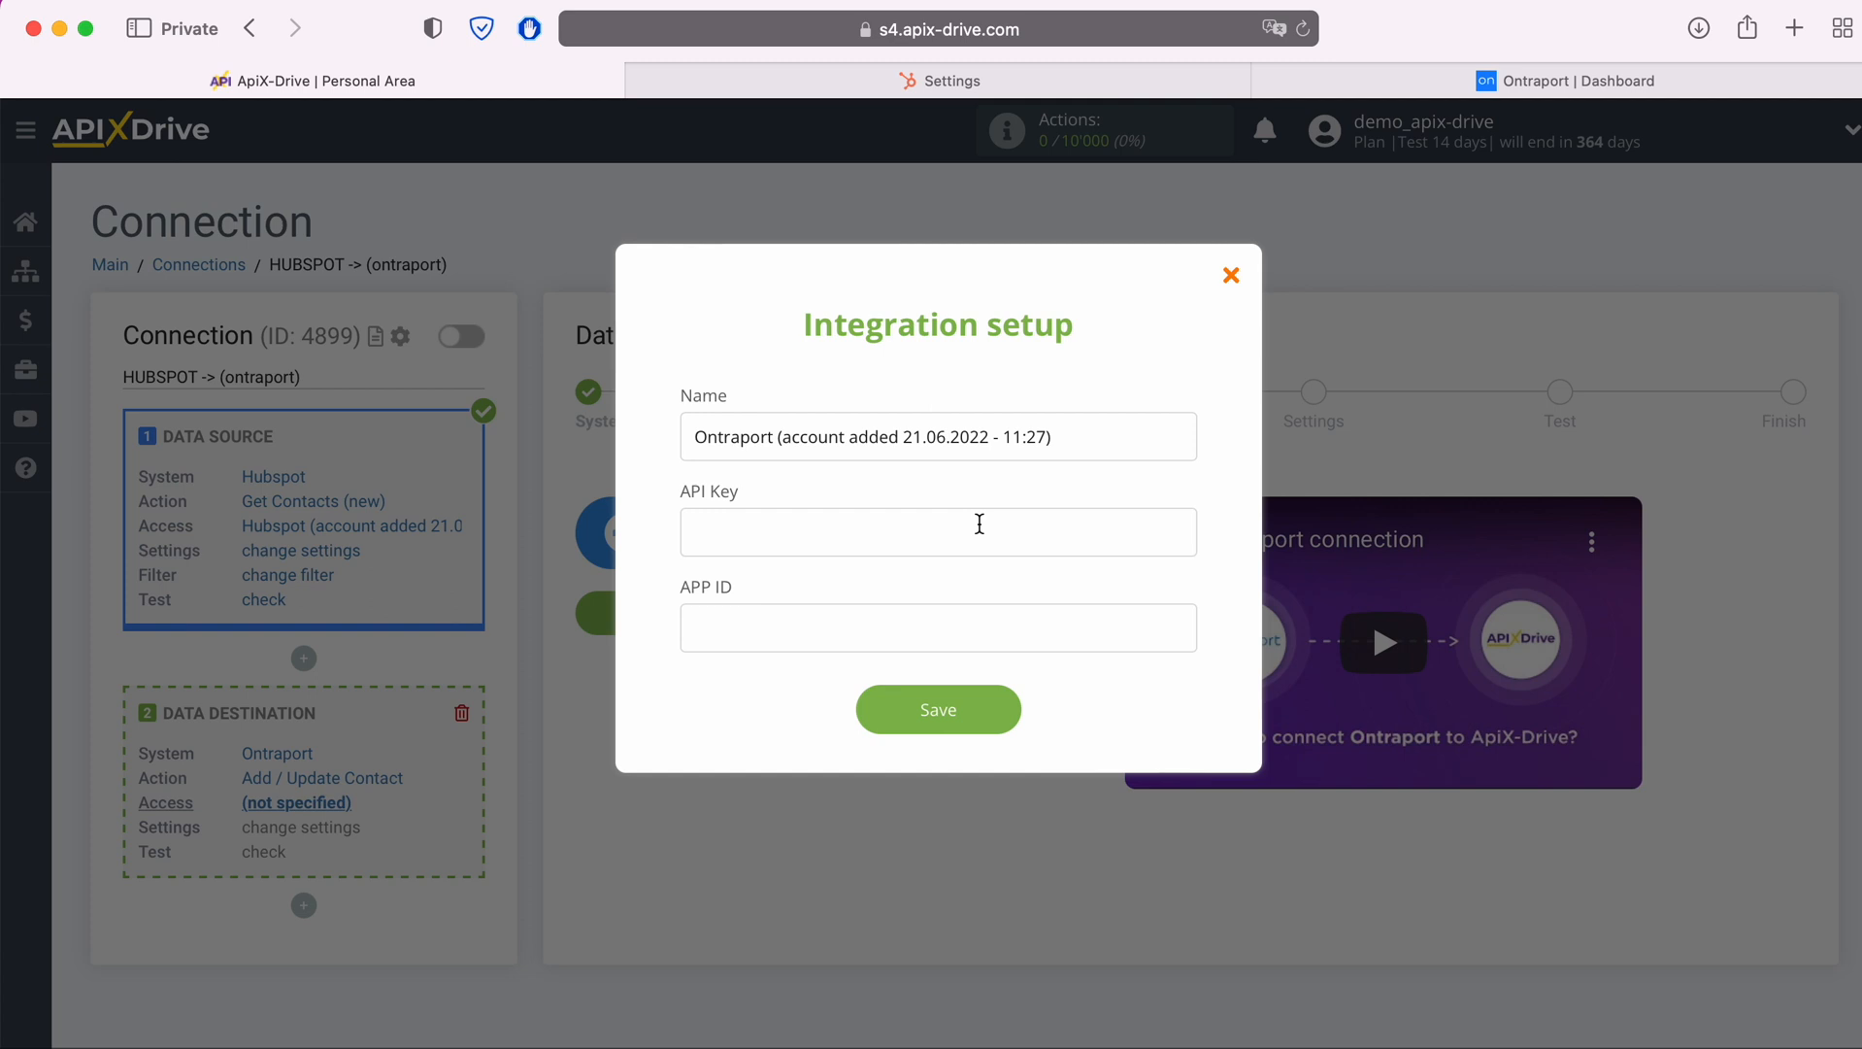
click(1537, 81)
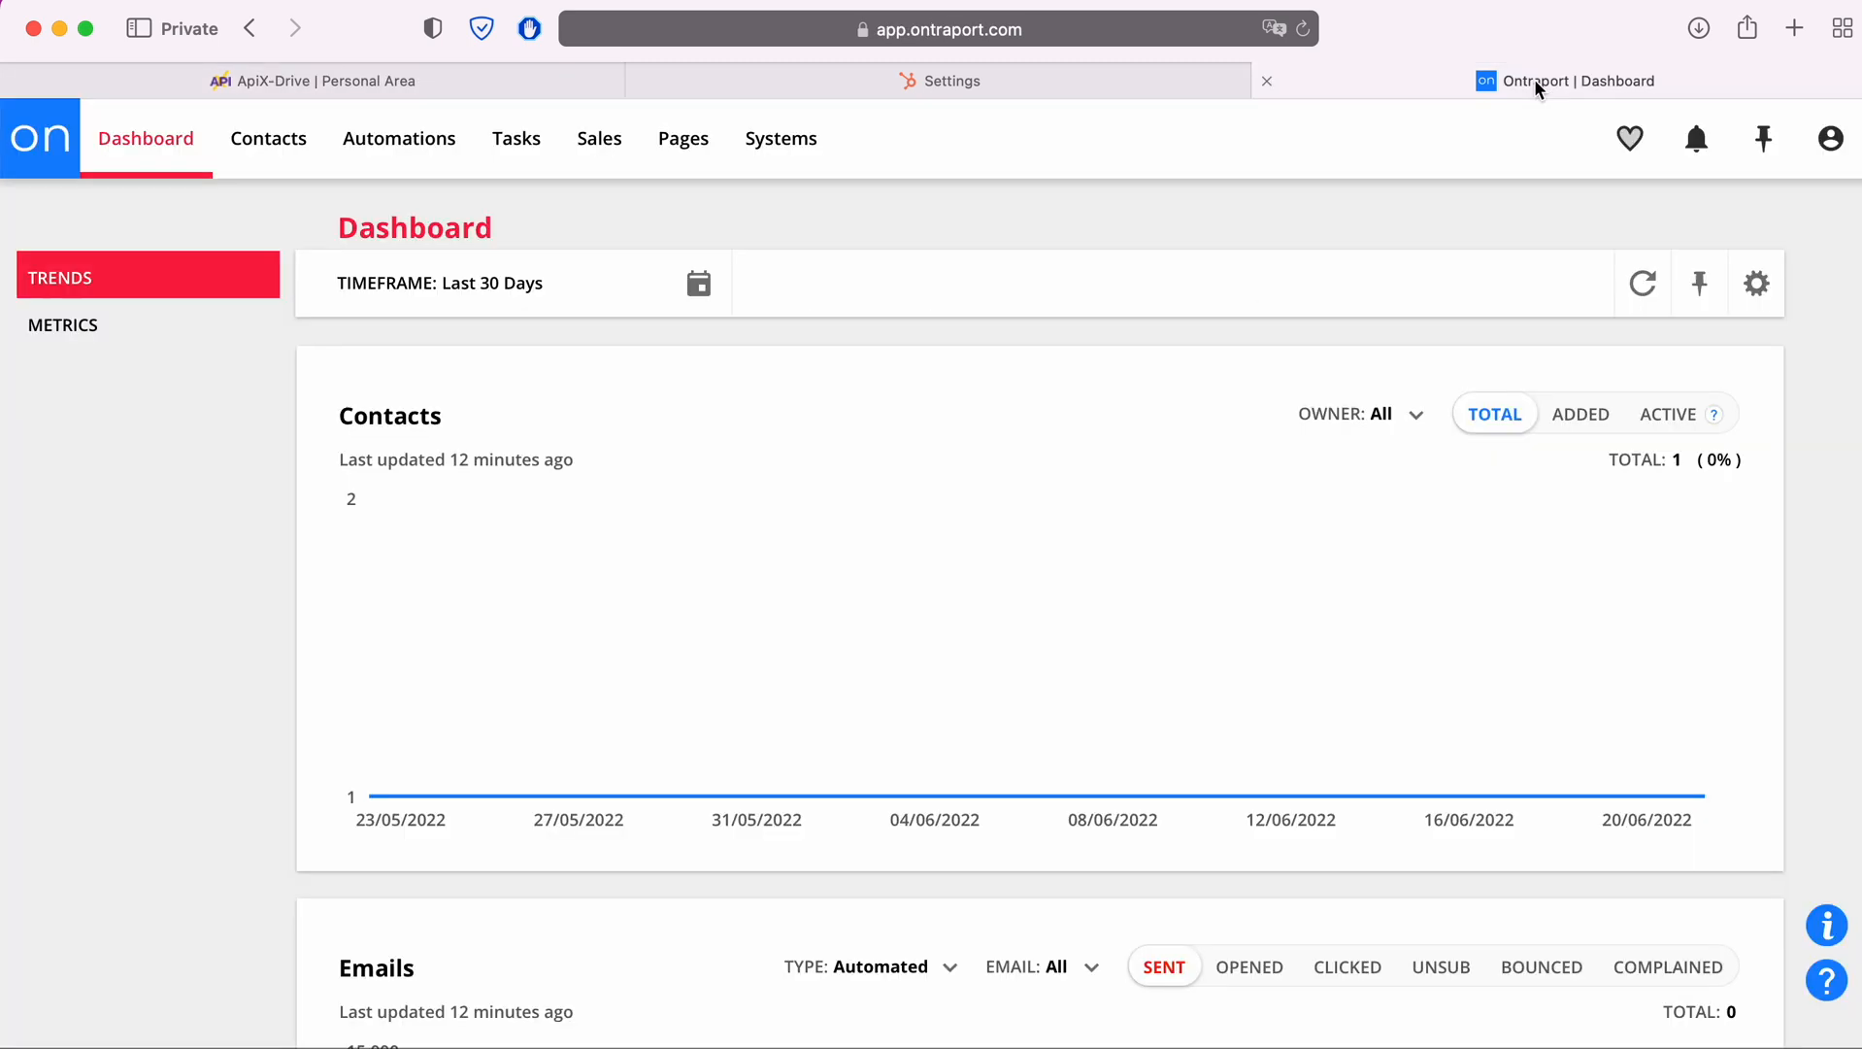
click(1832, 141)
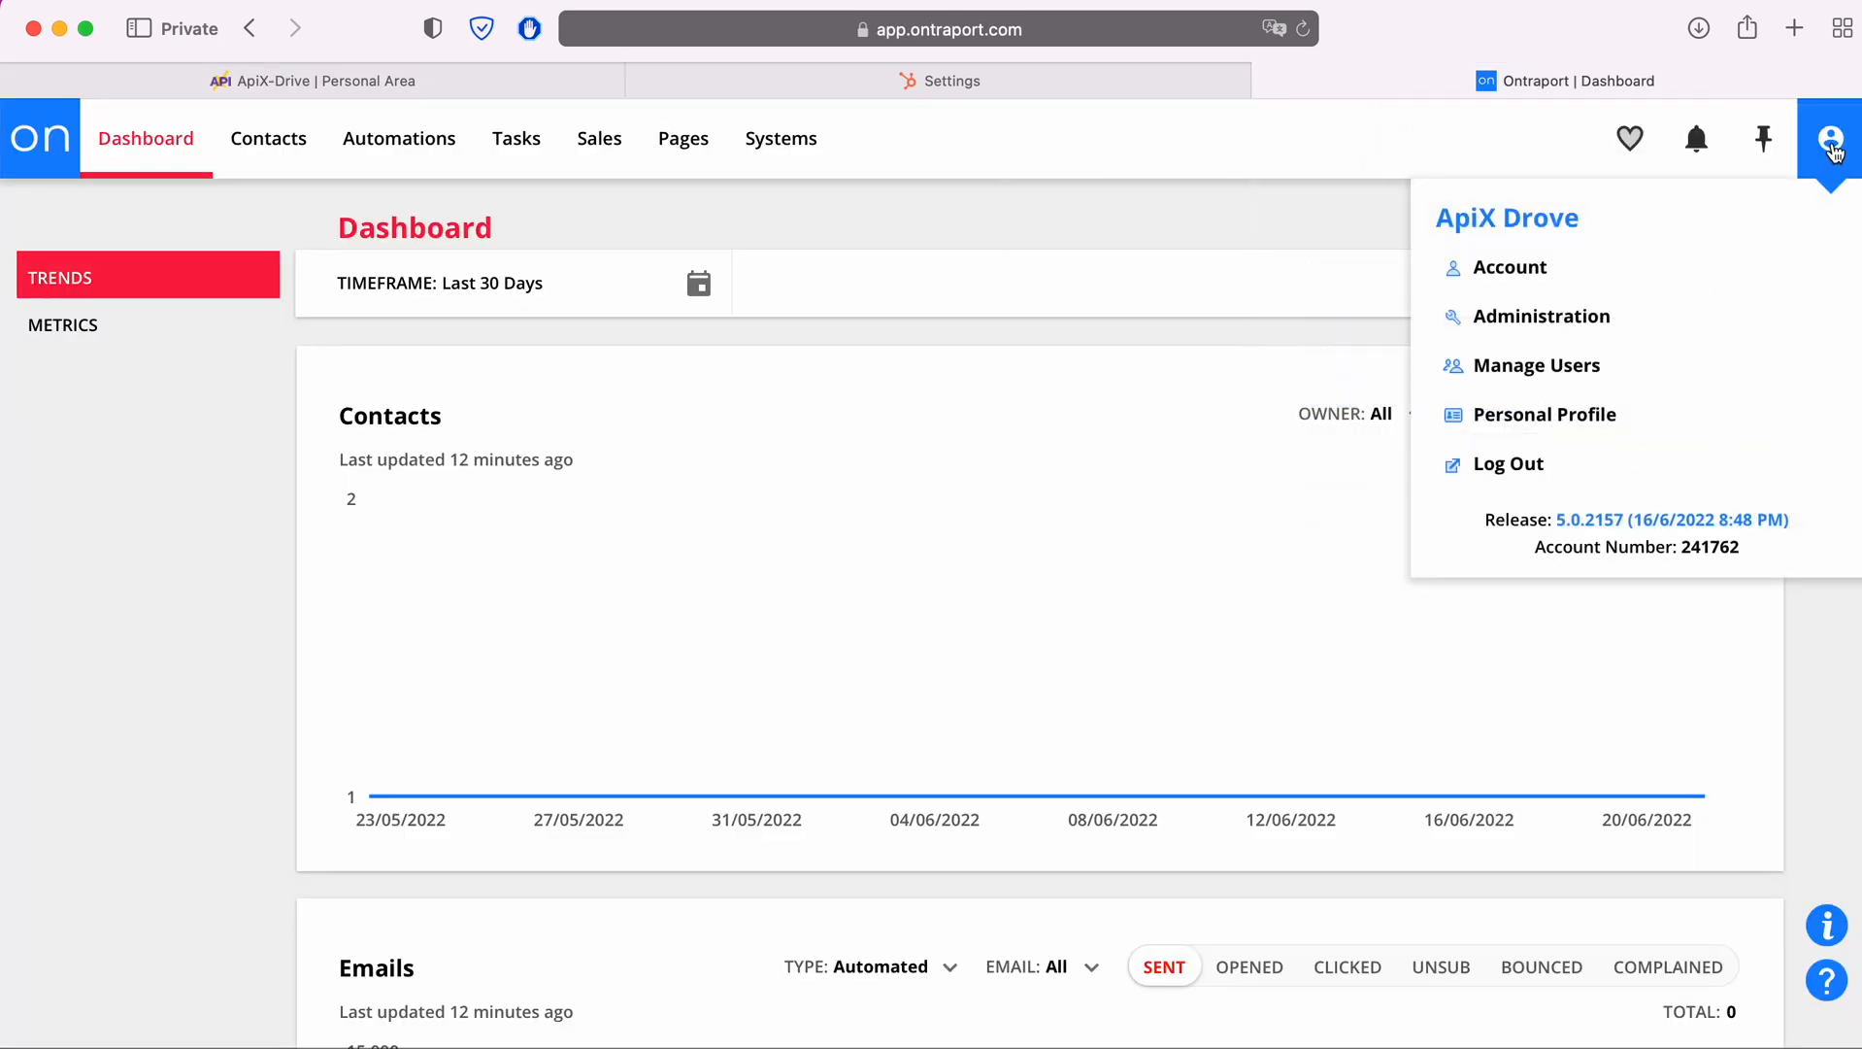
click(1582, 319)
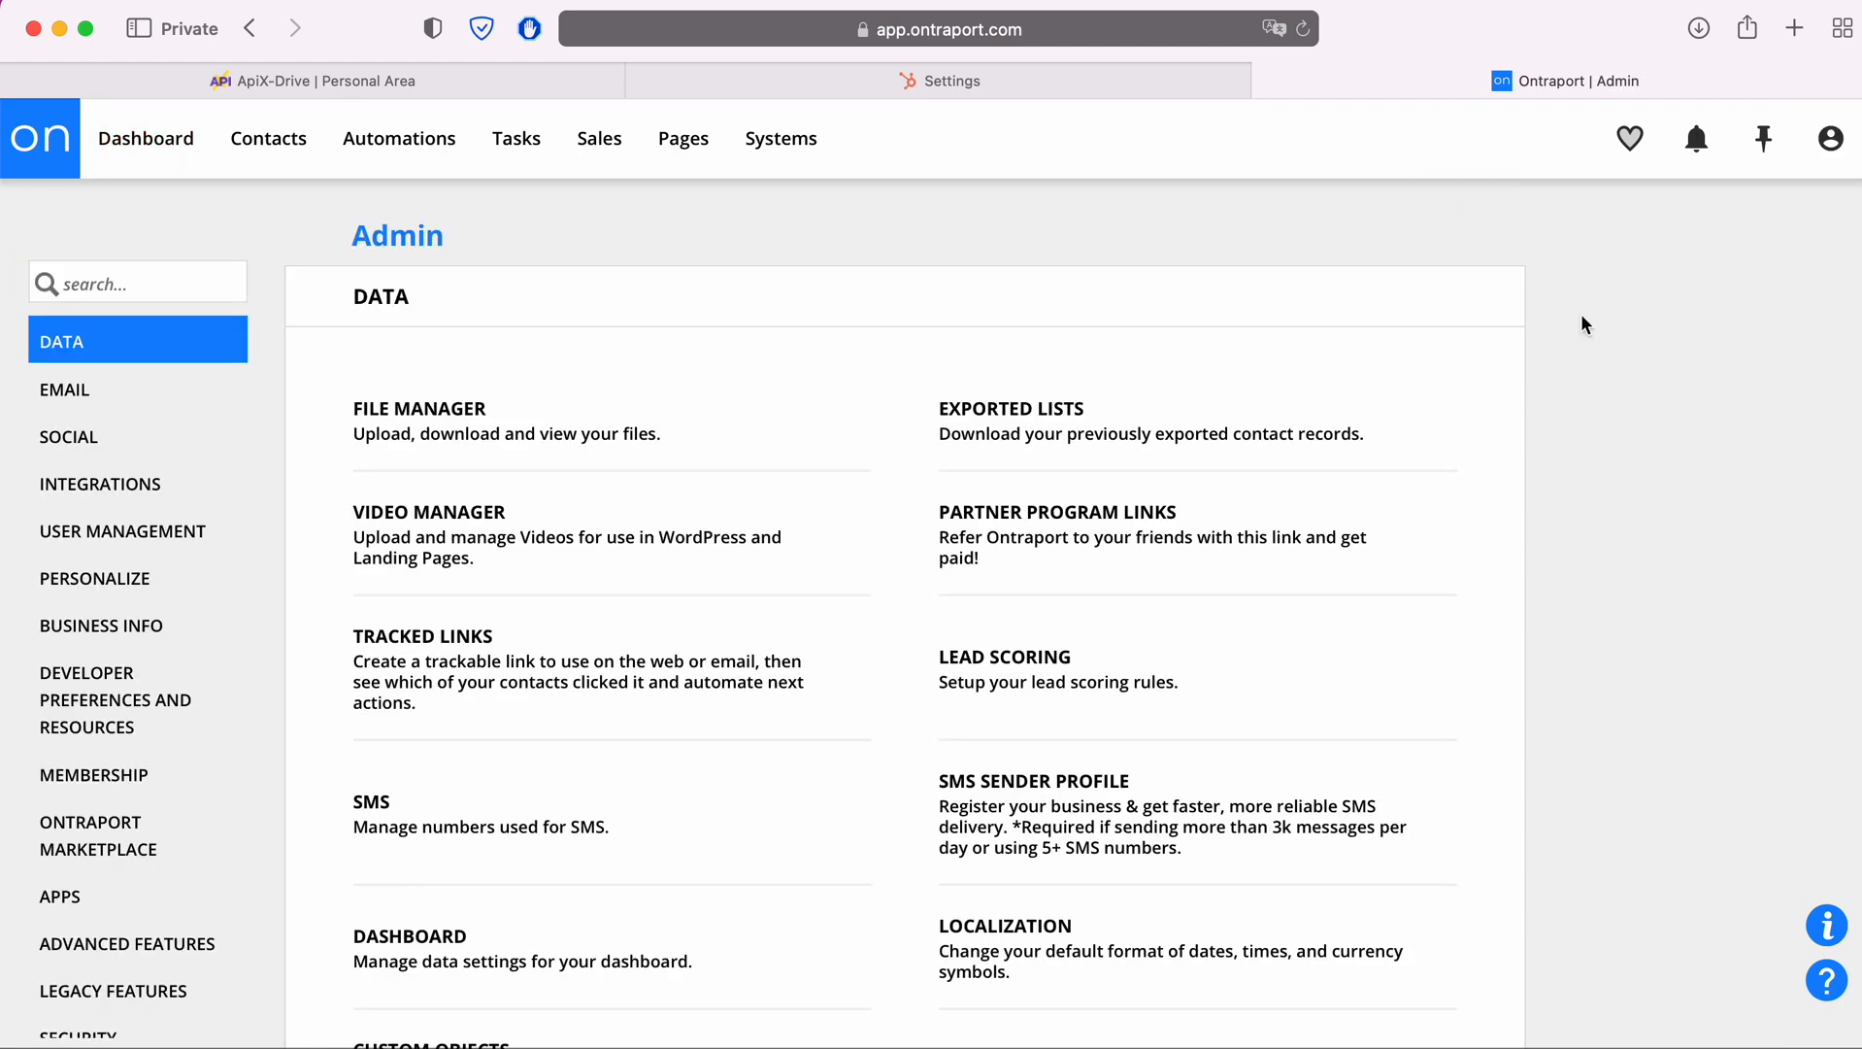
click(113, 491)
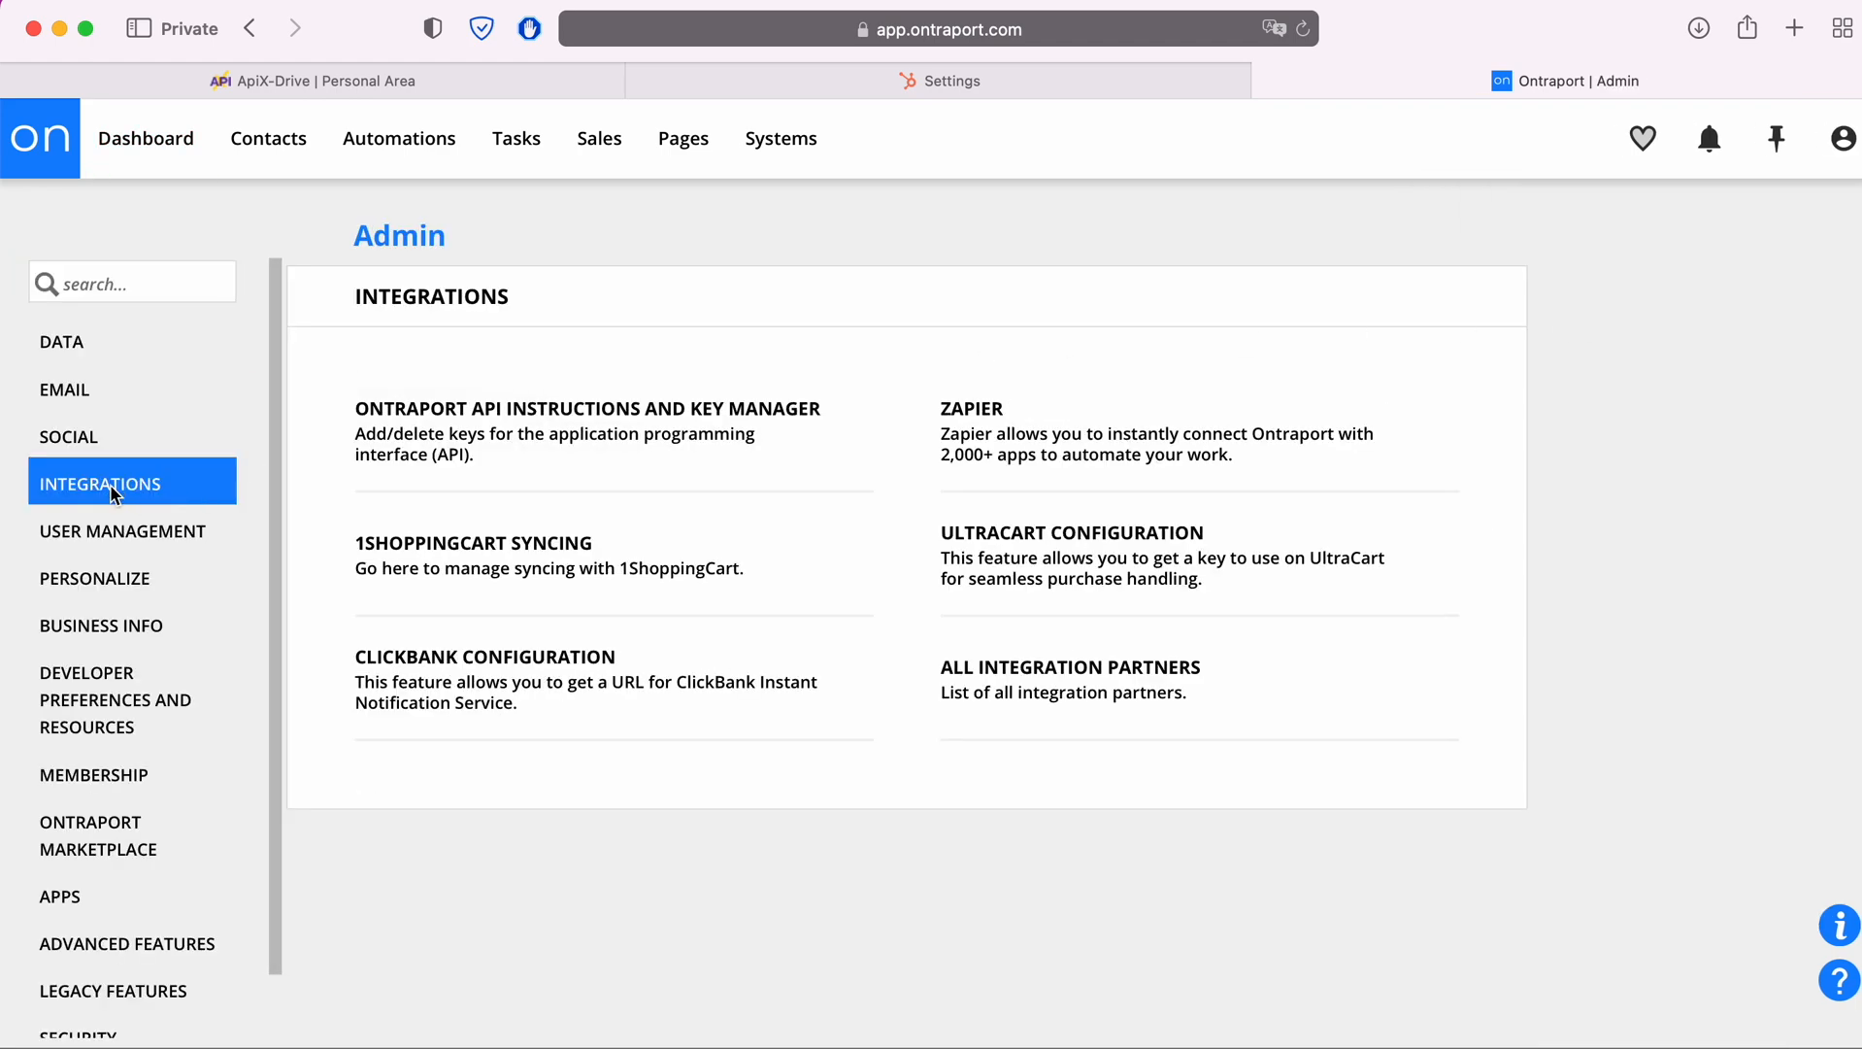
click(557, 411)
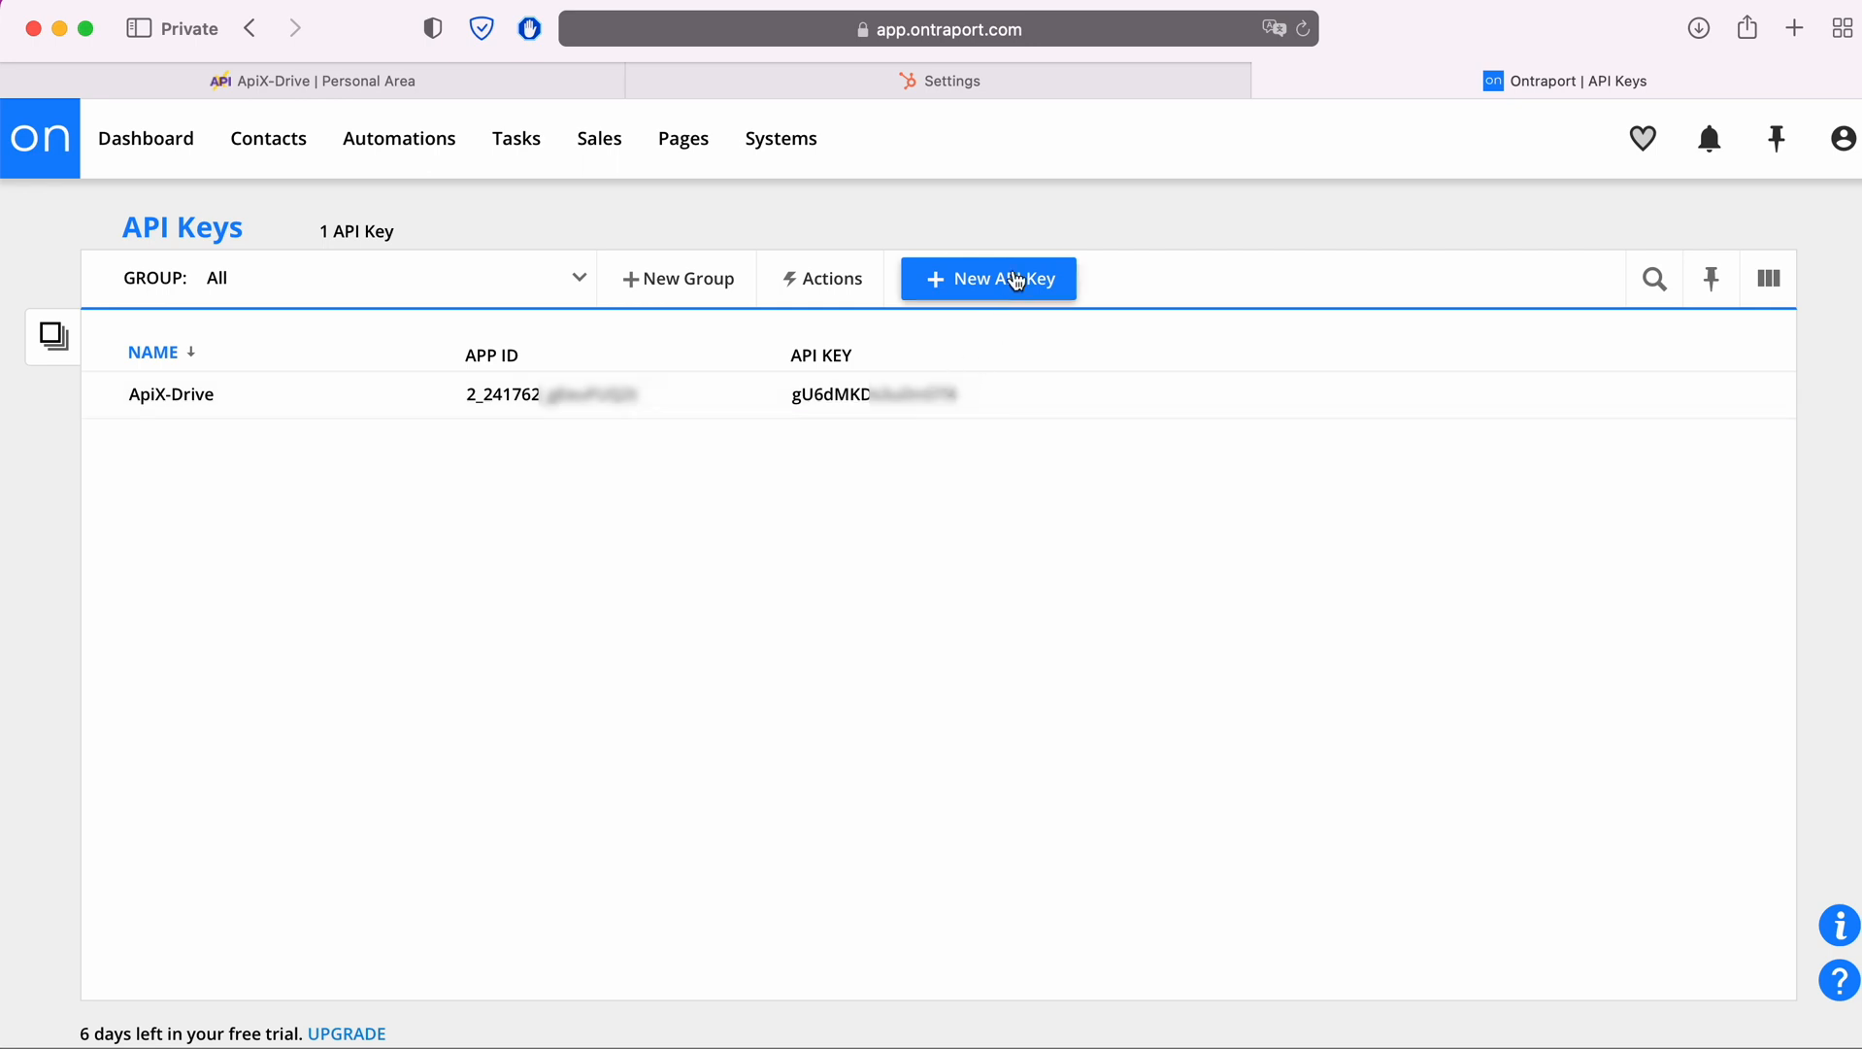
click(604, 406)
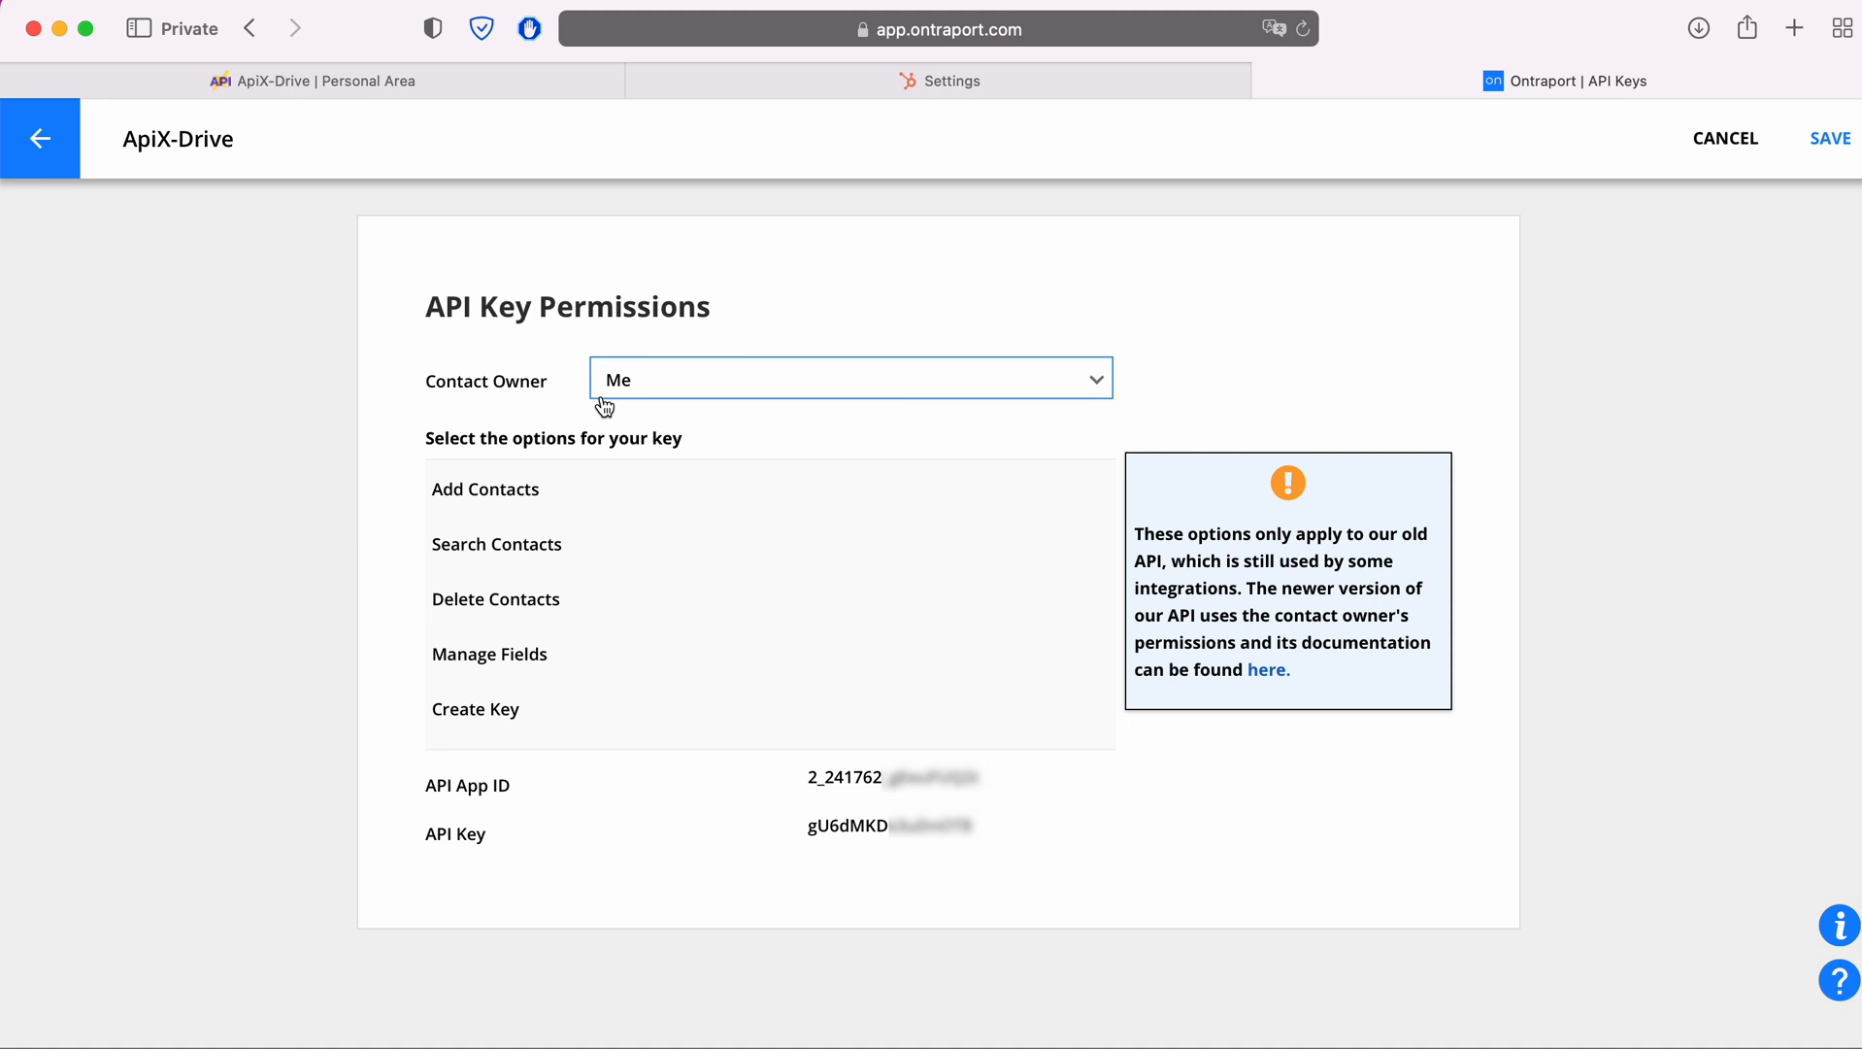
Copy the API App ID from Ontraport and paste it into the APP ID field of the ApiX-Drive integration setup
drag(809, 778, 981, 782)
right_click(984, 791)
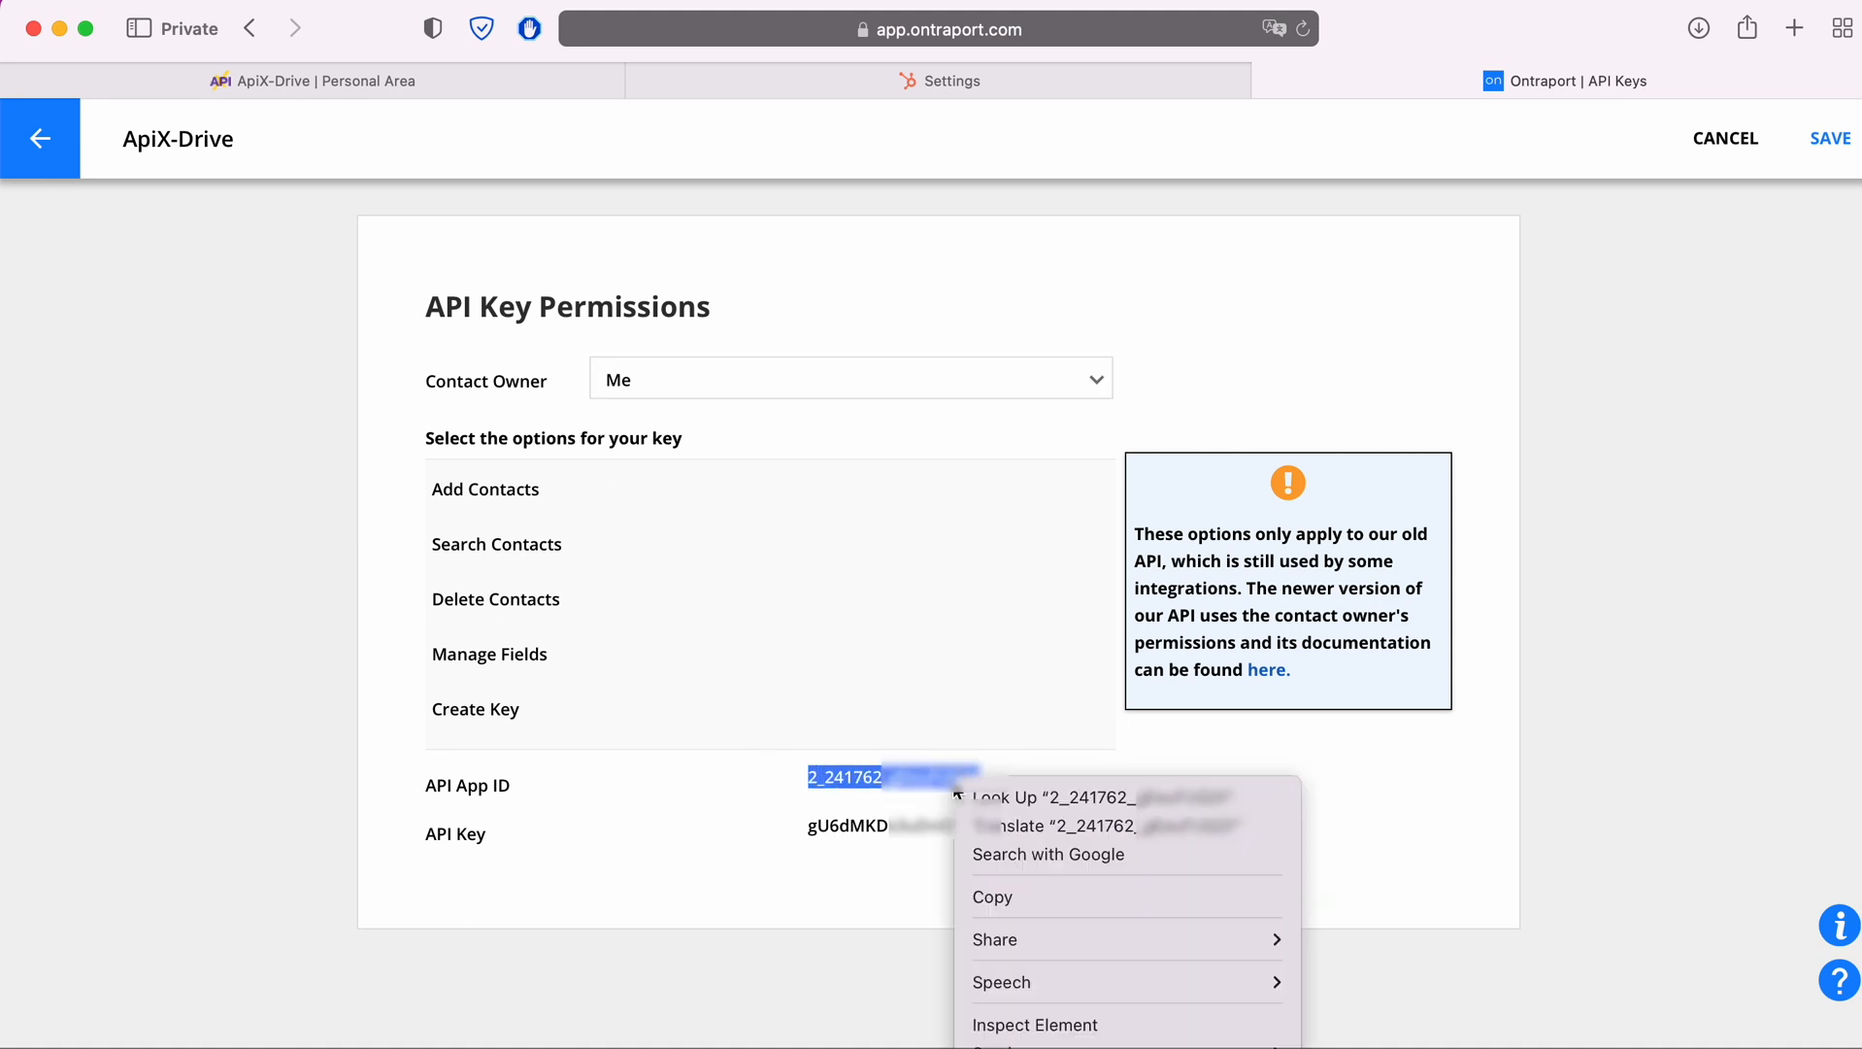
click(1003, 897)
click(470, 77)
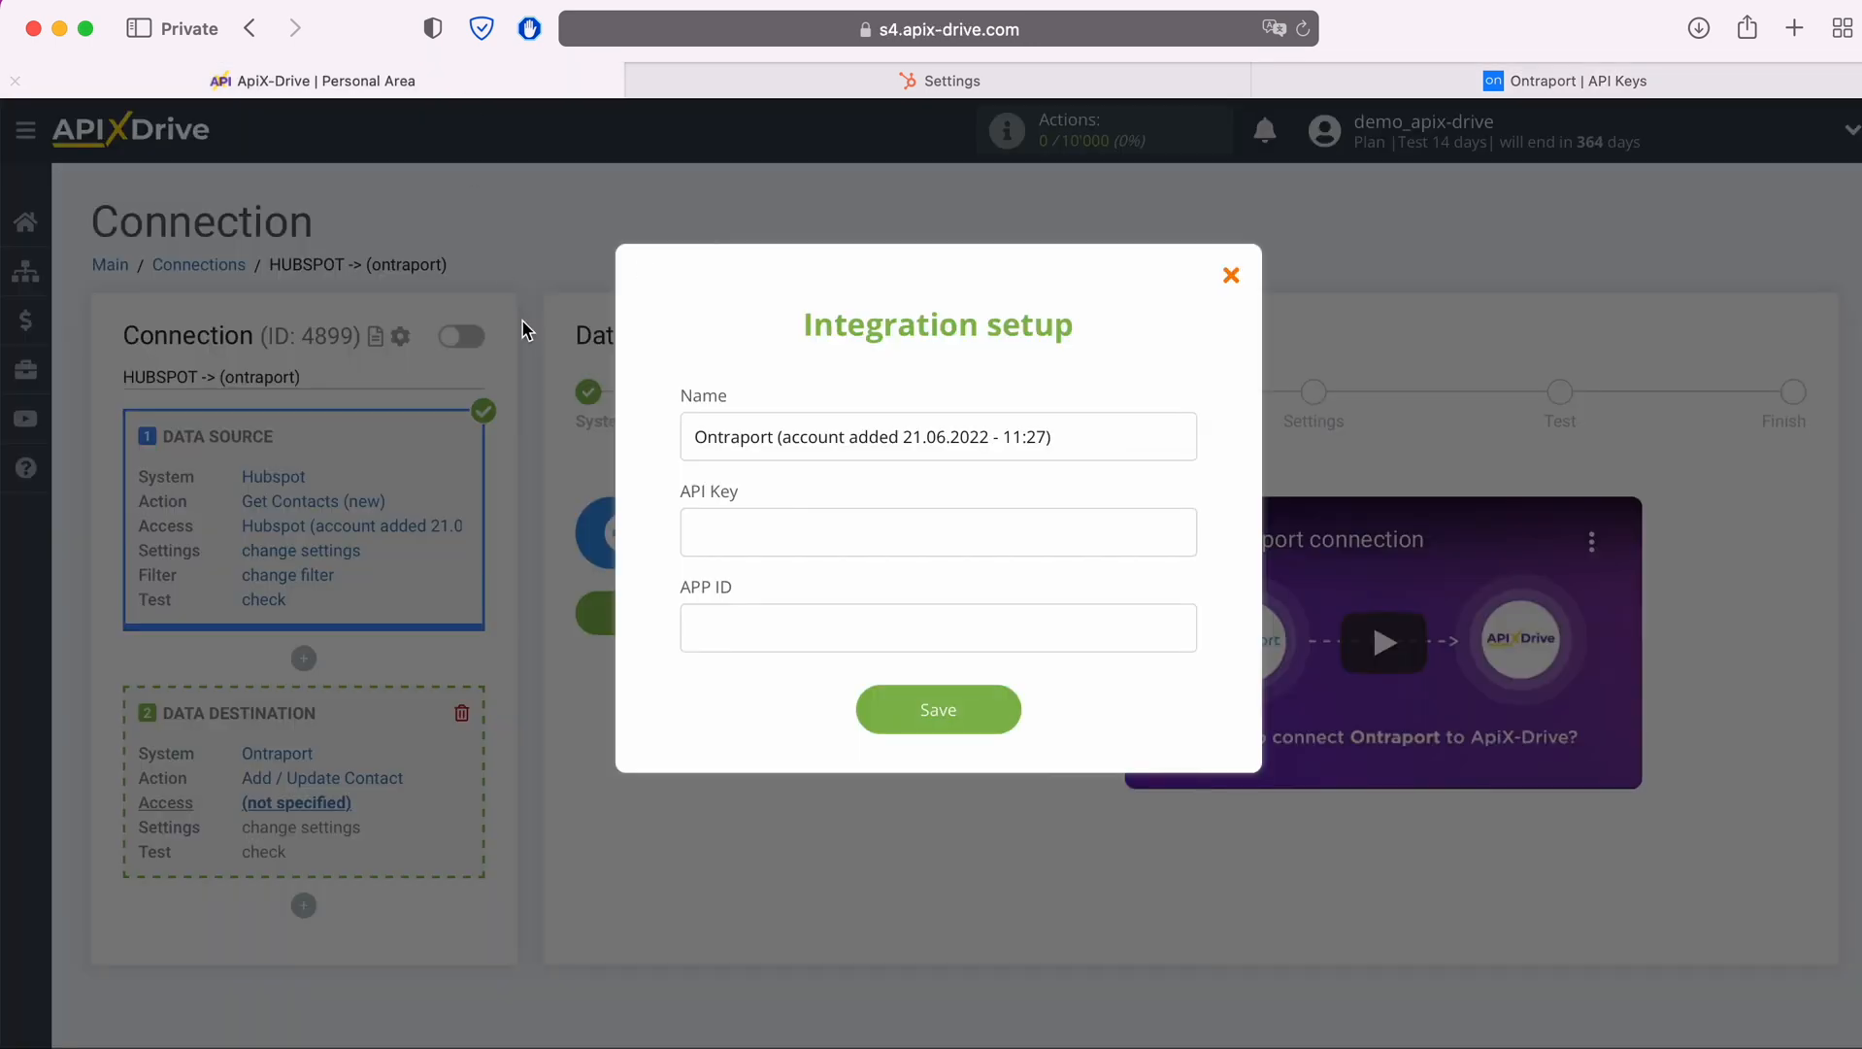
right_click(739, 643)
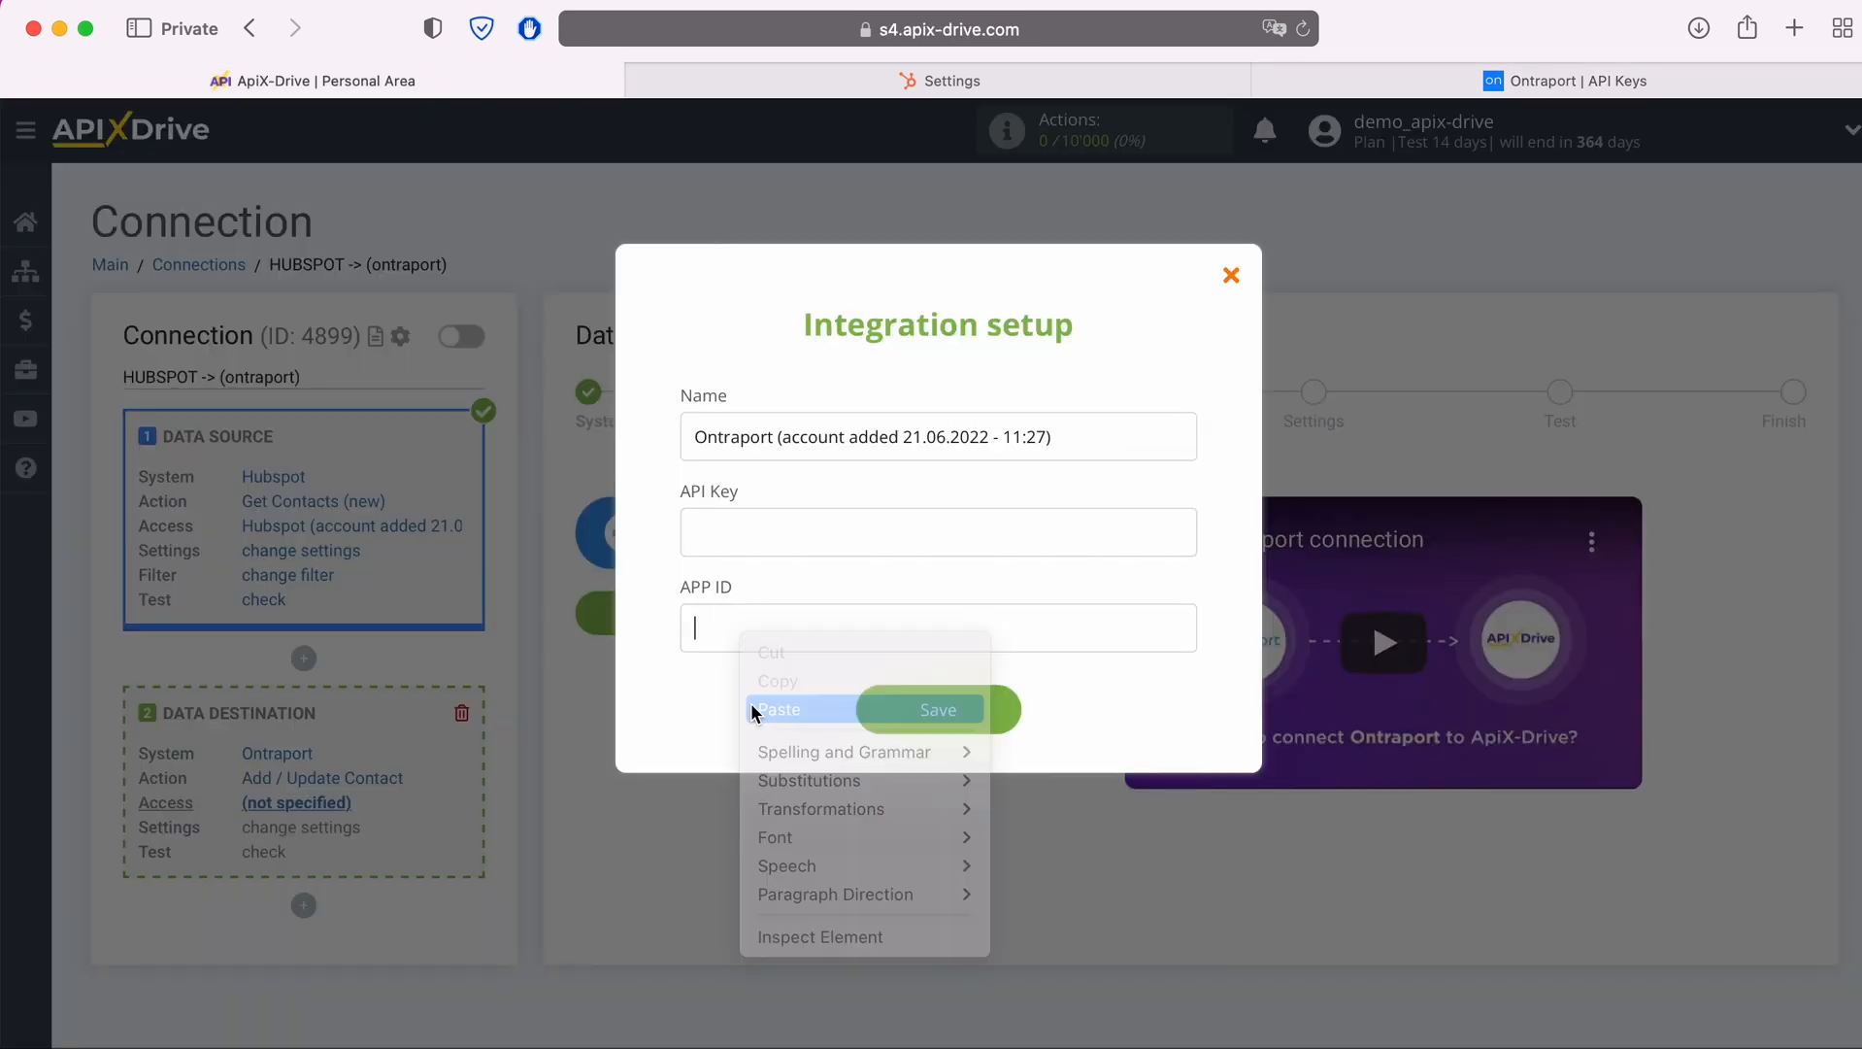
click(777, 710)
Copy the API key from Ontraport into the API Key field of the ApiX-Drive integration setup and save the account
click(1441, 83)
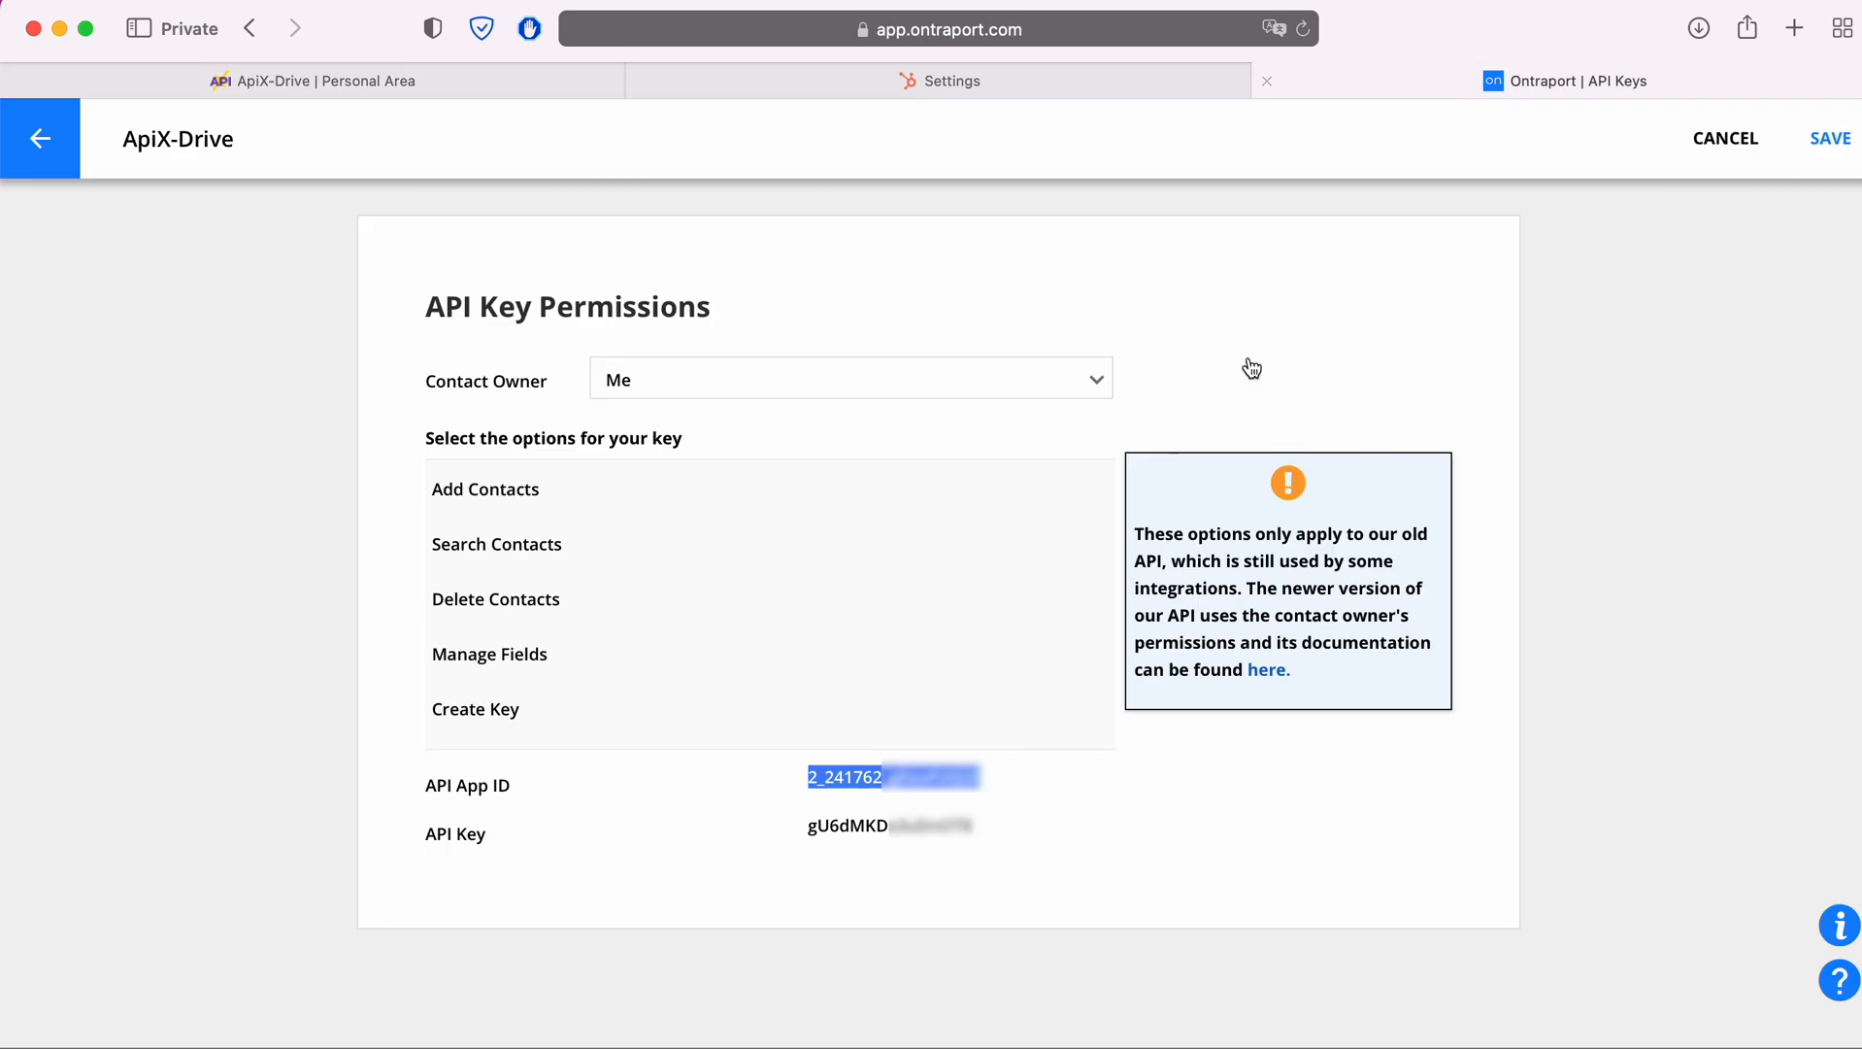
drag(979, 828, 809, 828)
right_click(837, 832)
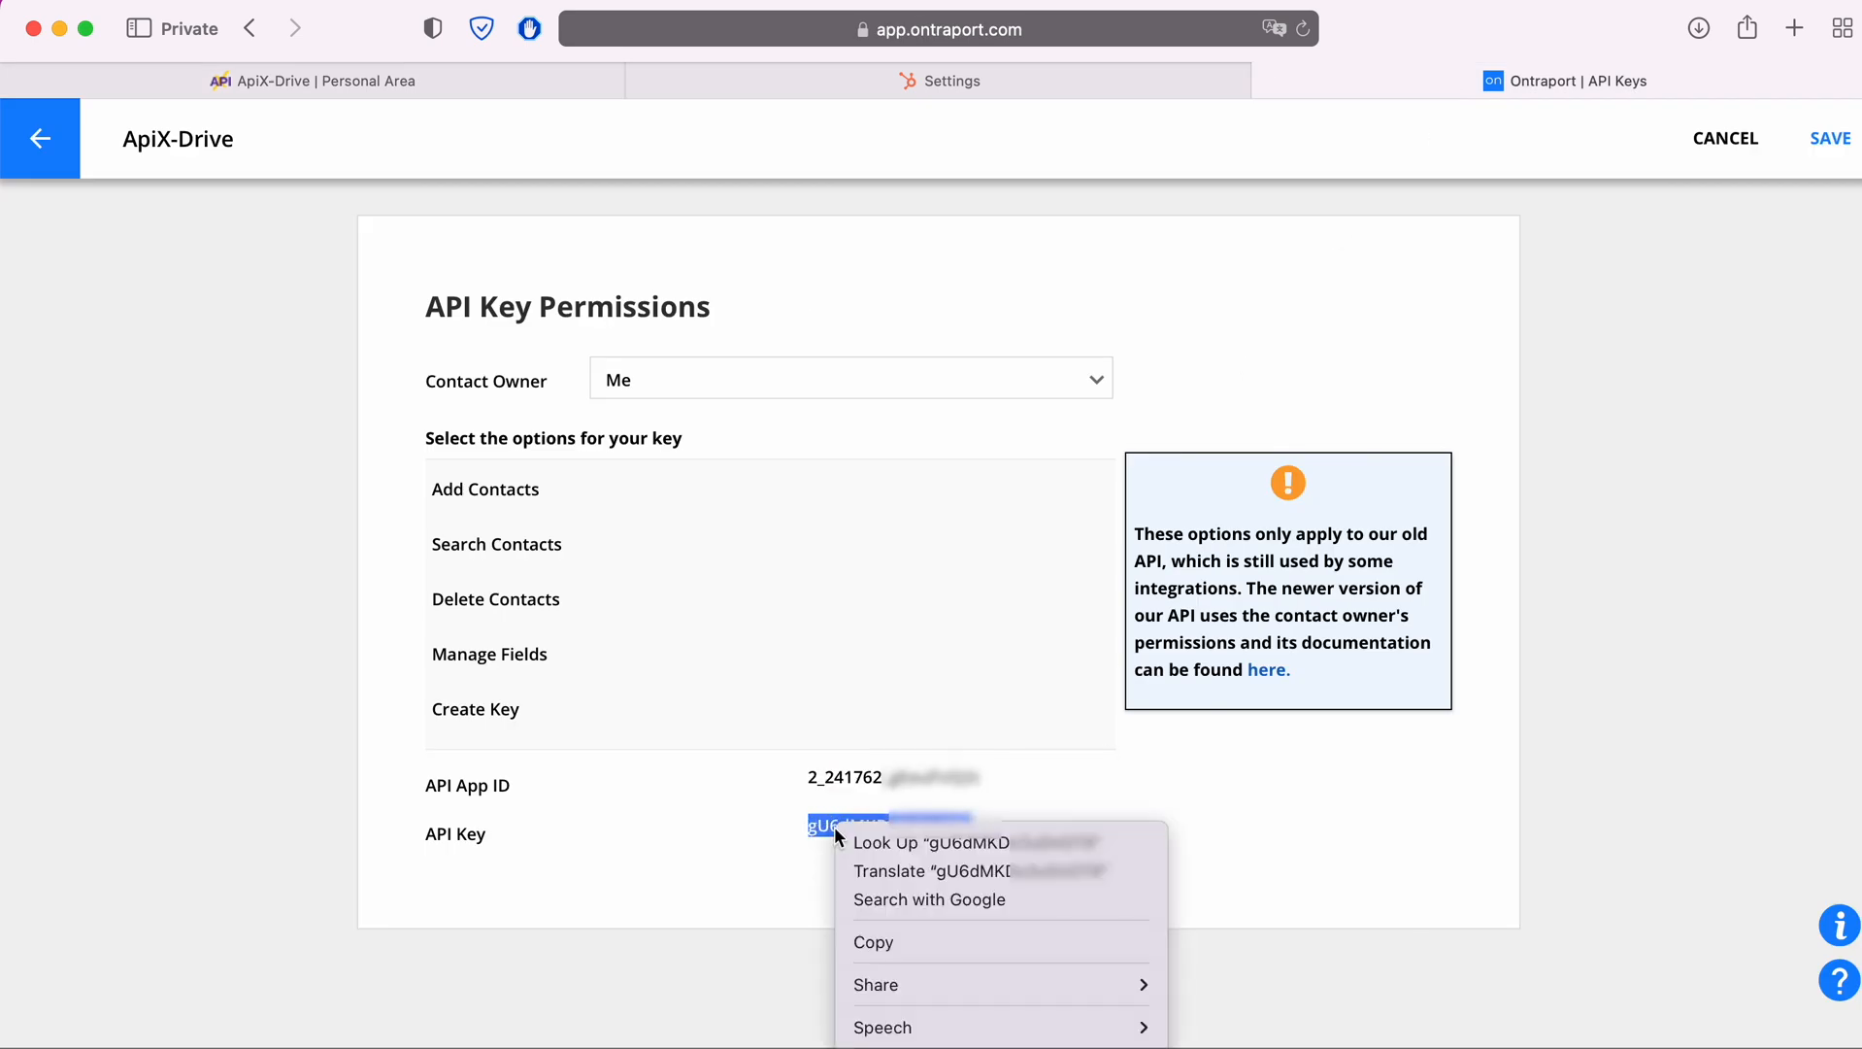
click(879, 940)
click(593, 81)
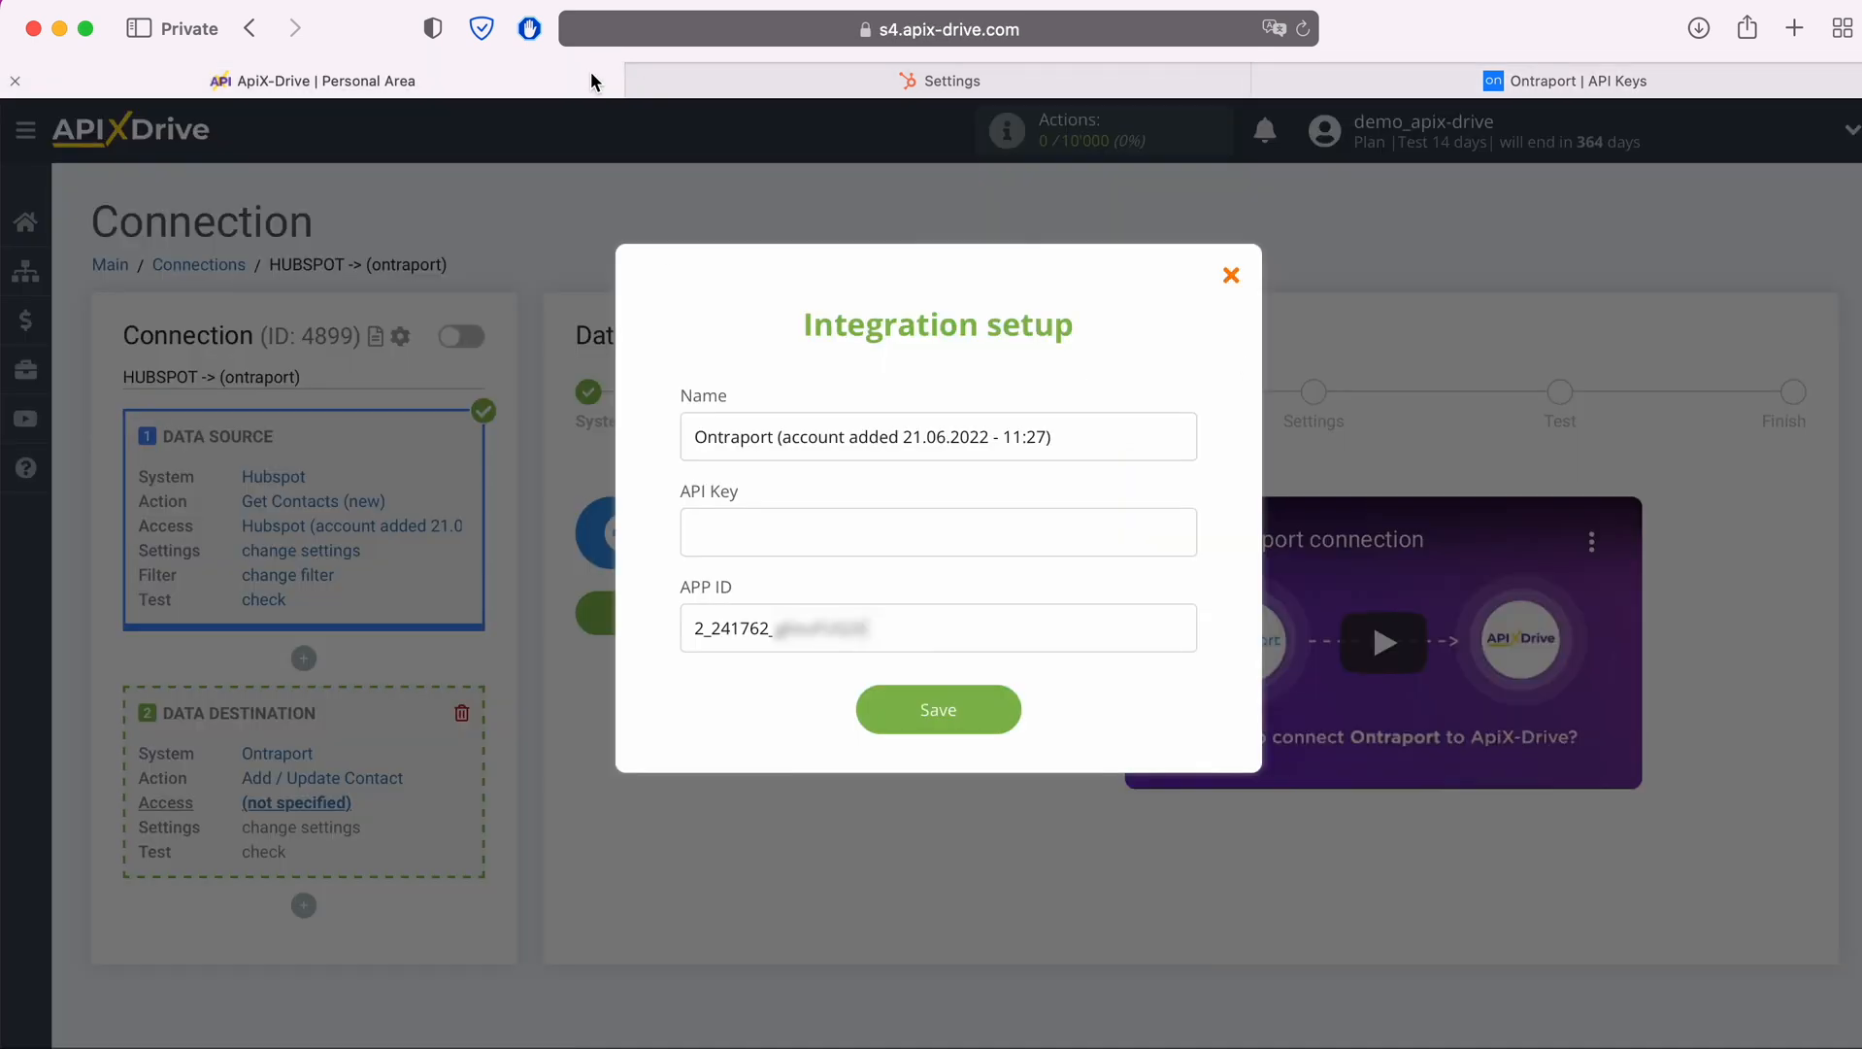
right_click(782, 529)
click(826, 597)
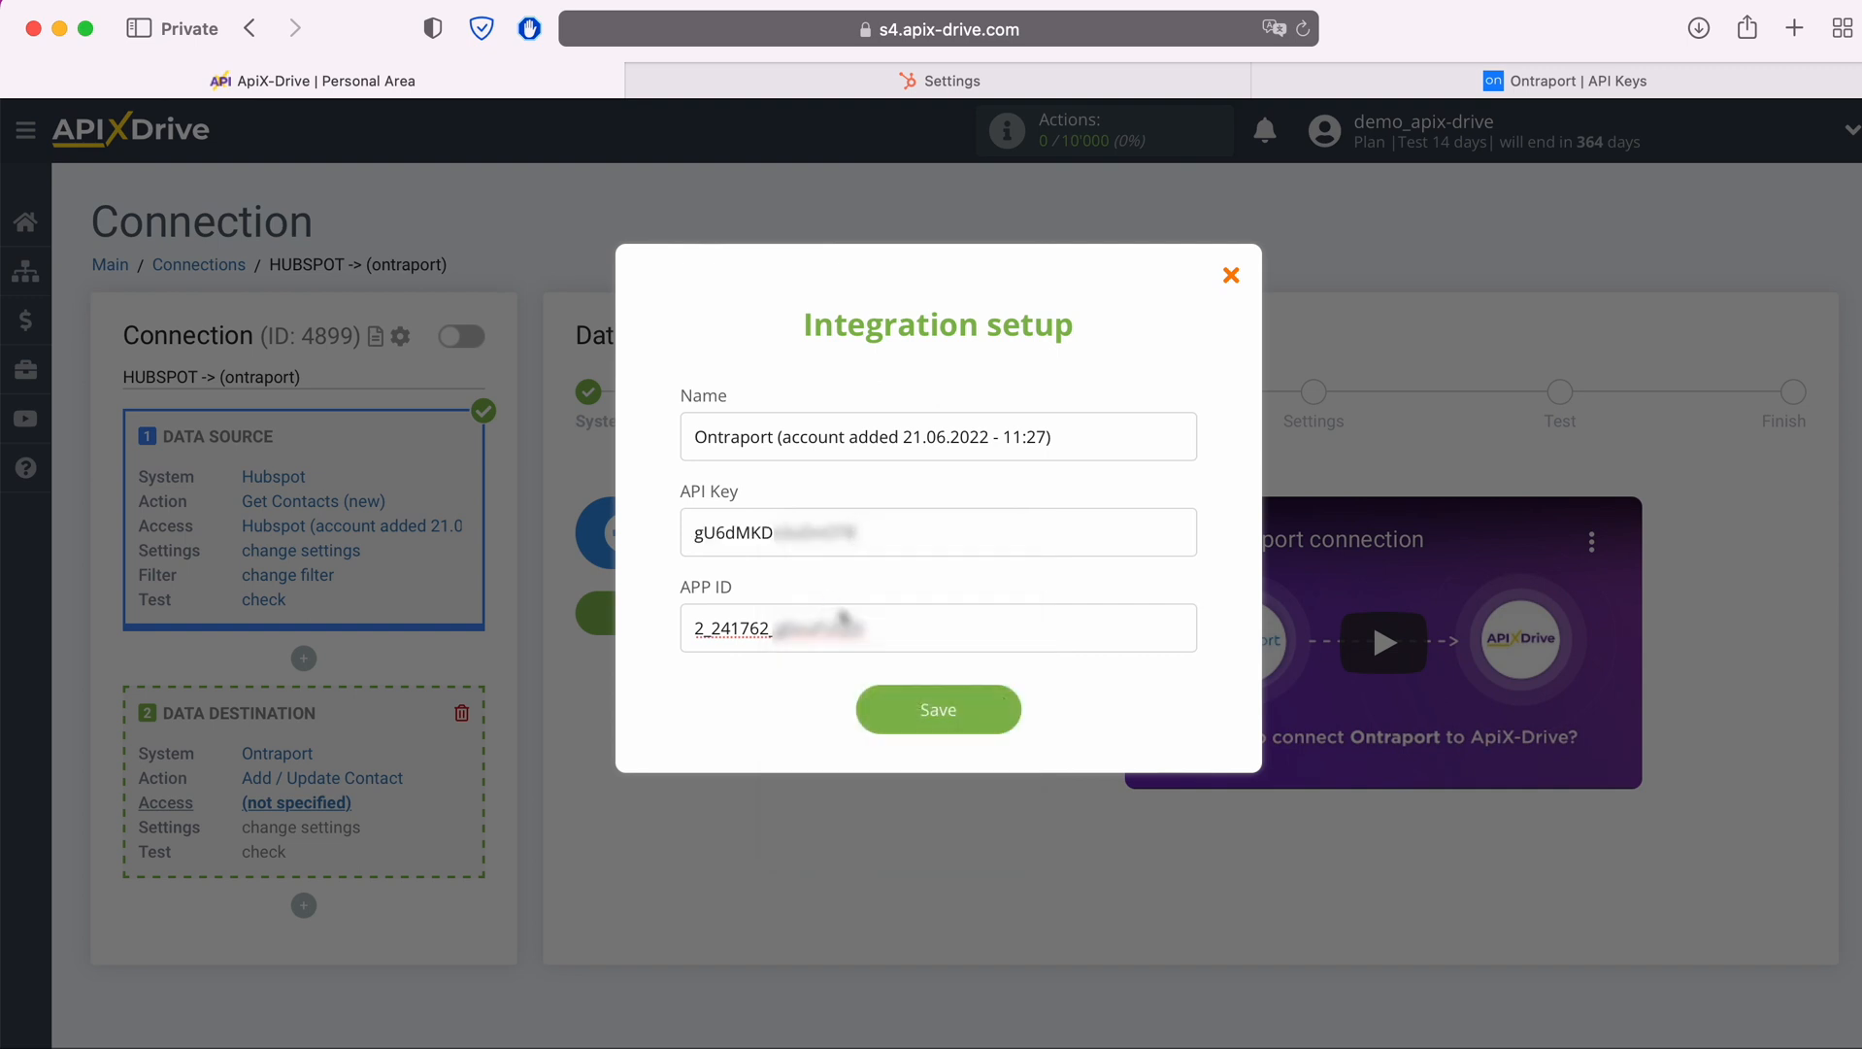
click(1003, 710)
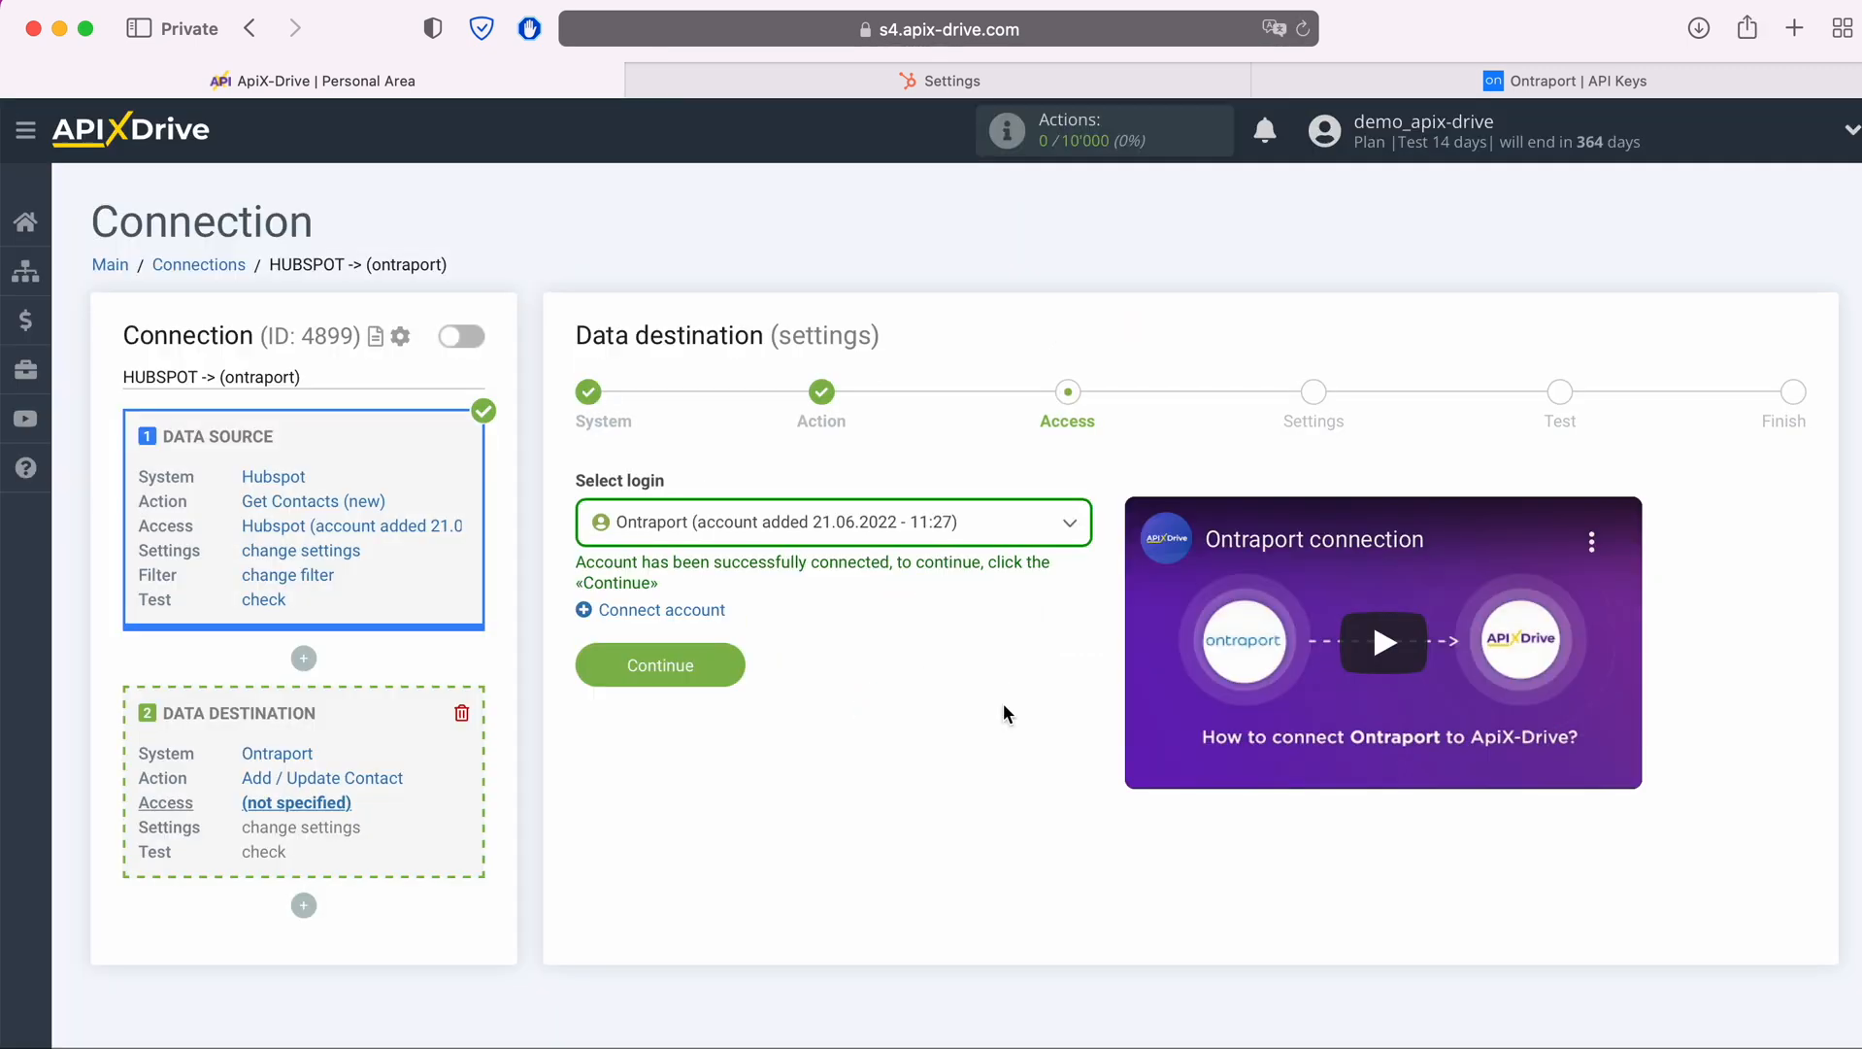
Select the newly added Ontraport account as the data destination login and continue to the settings
click(958, 531)
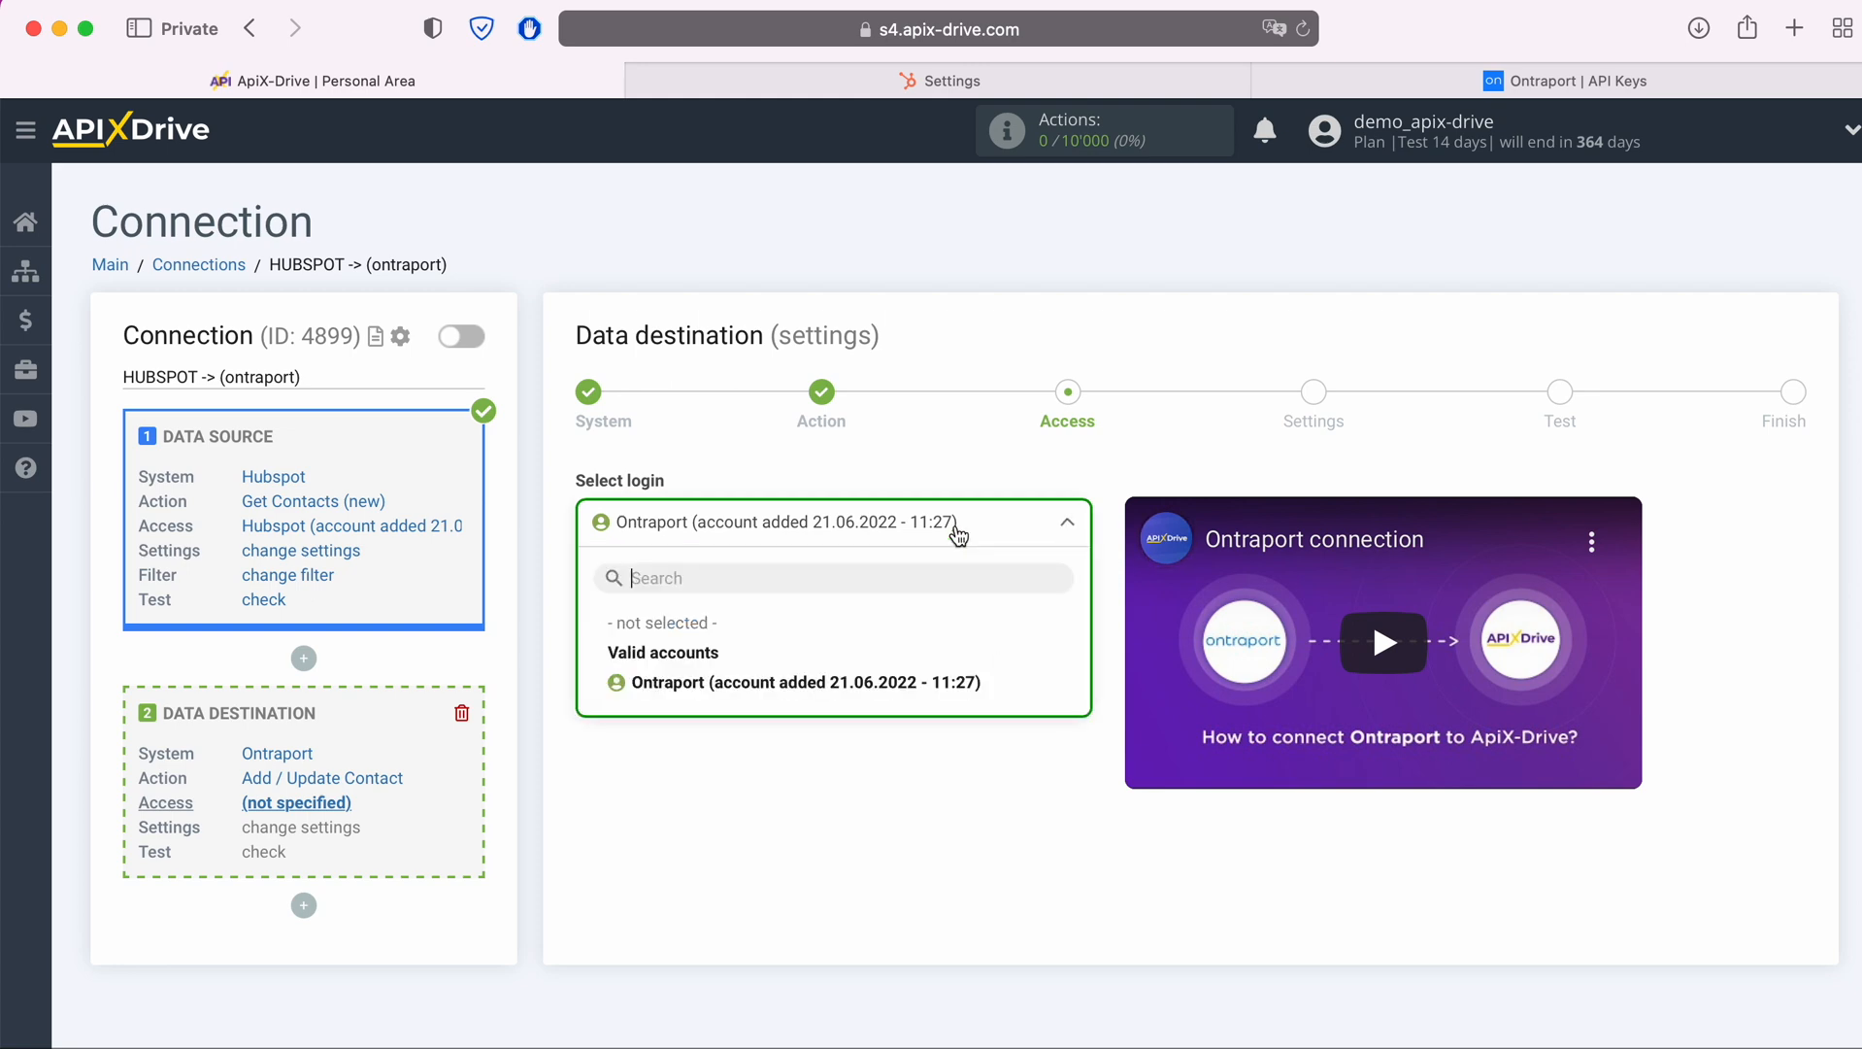
click(914, 680)
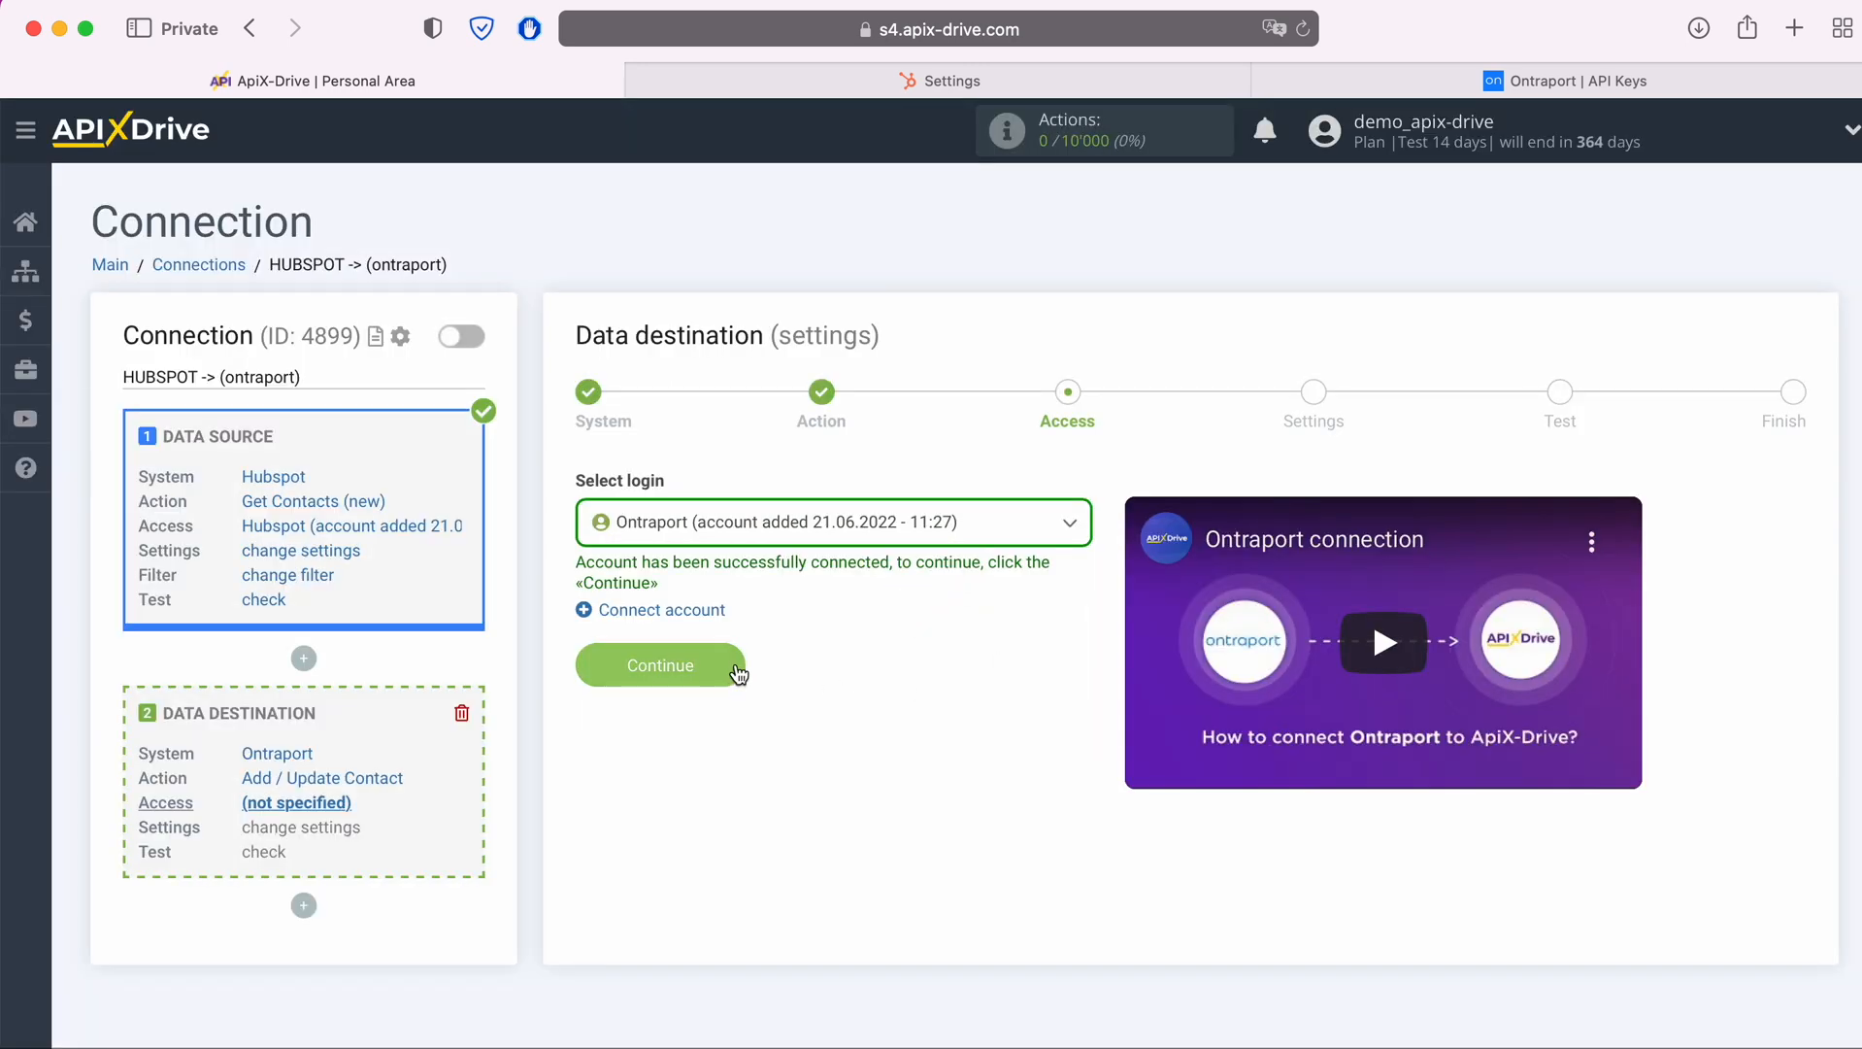
click(736, 672)
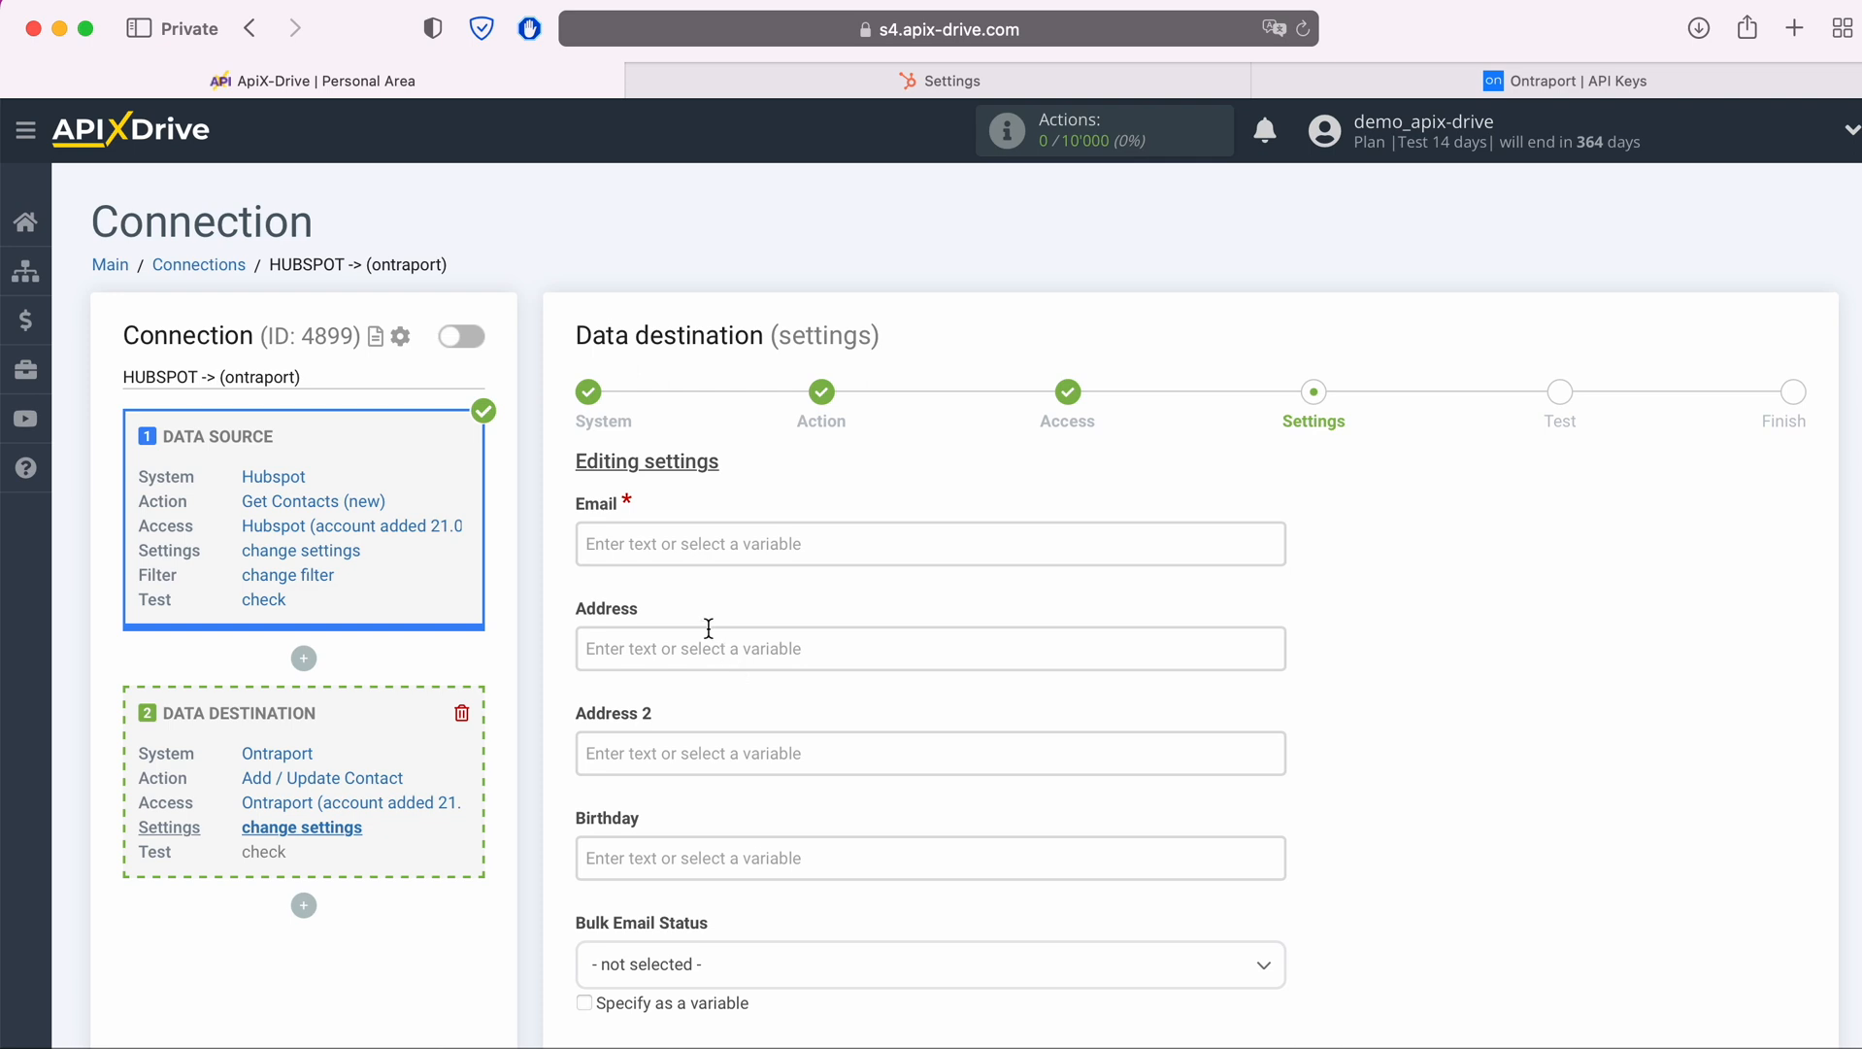
Map the required Email field to the Hubspot Email variable
click(674, 542)
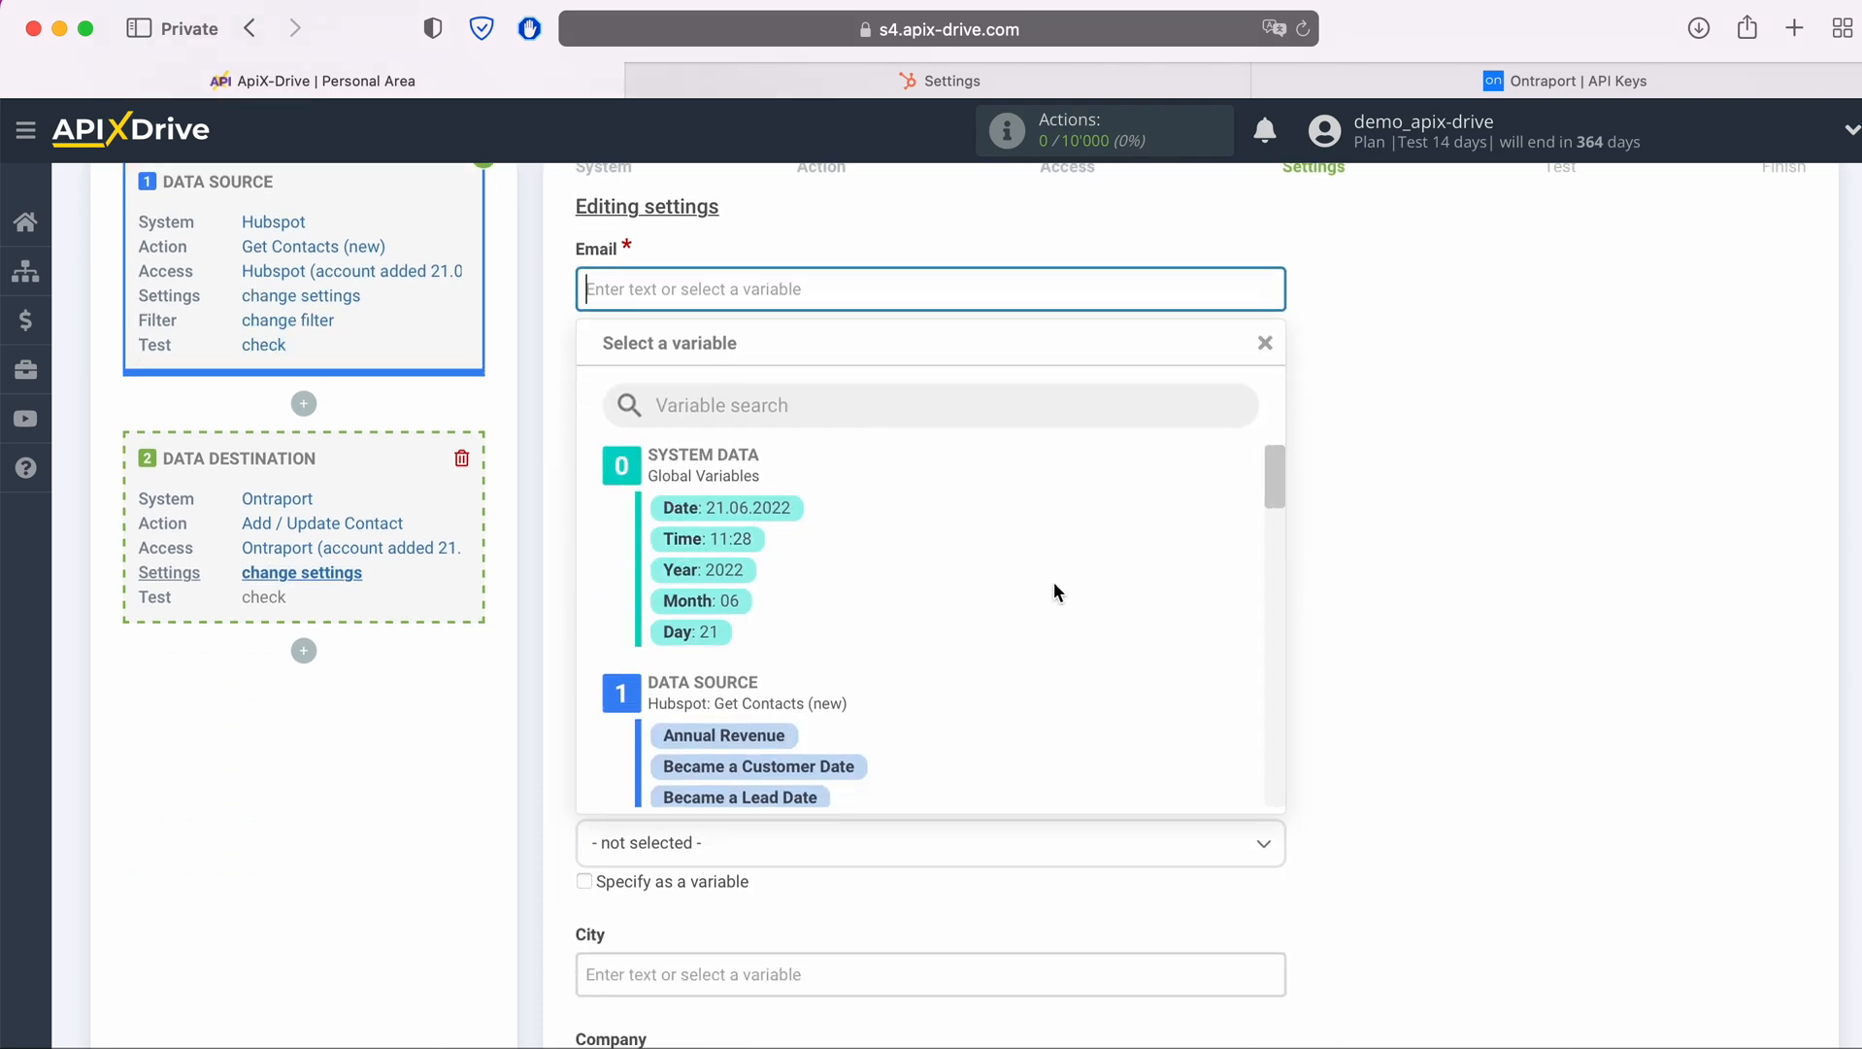
scroll(1055, 587, down, 5)
scroll(1054, 584, down, 4)
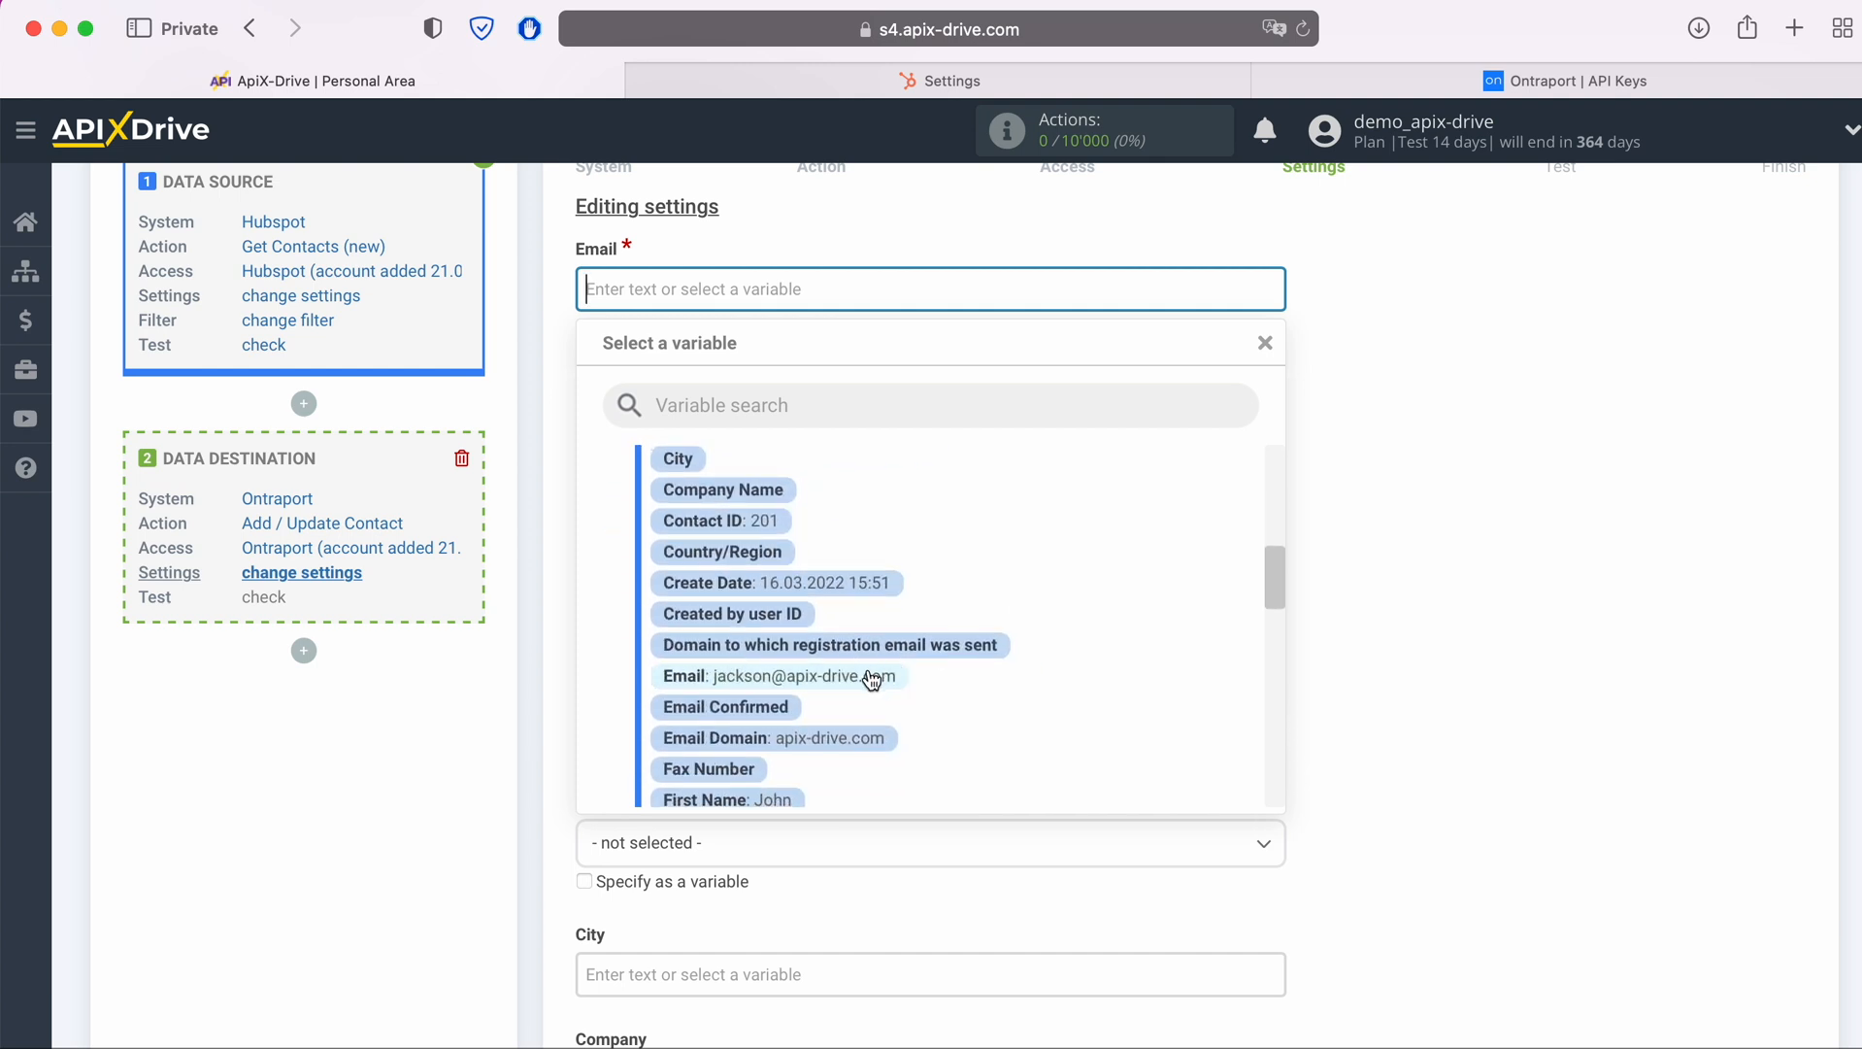
click(867, 677)
Map the destination's First Name field to the Hubspot First Name variable
scroll(867, 677, down, 3)
scroll(868, 668, down, 5)
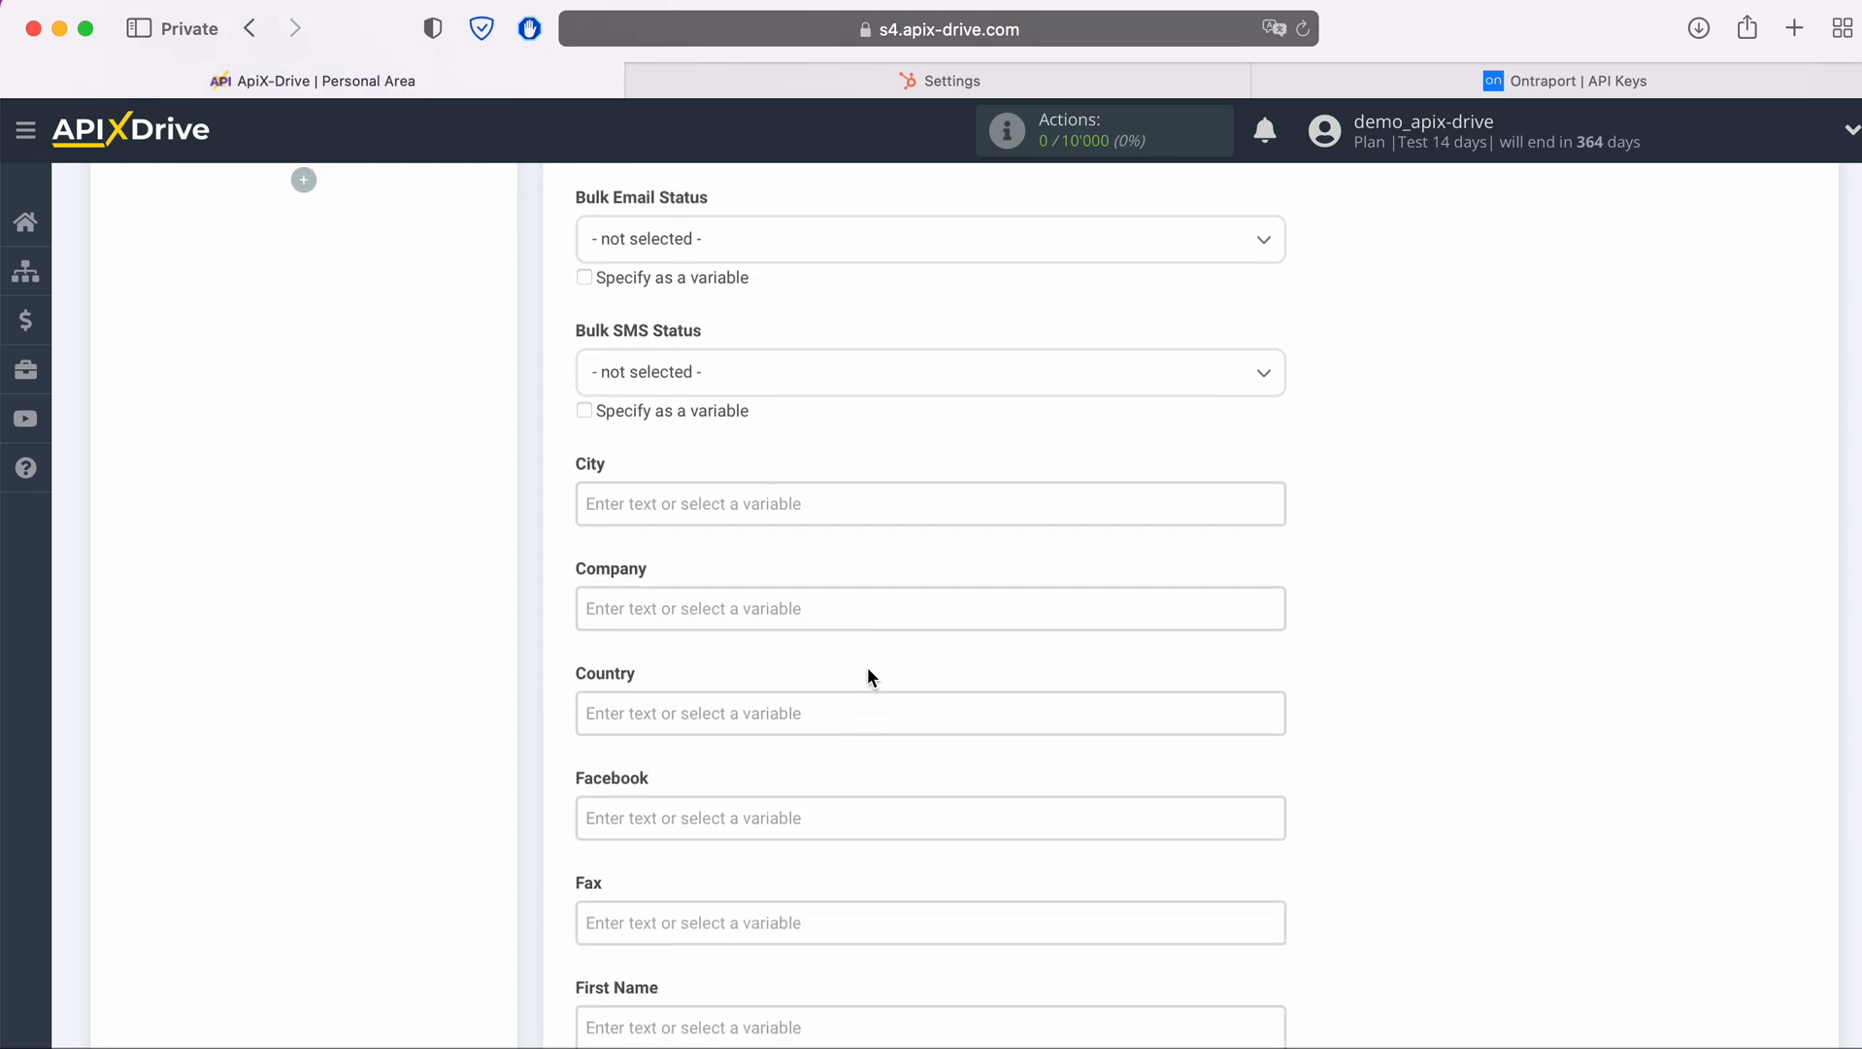
scroll(867, 666, down, 3)
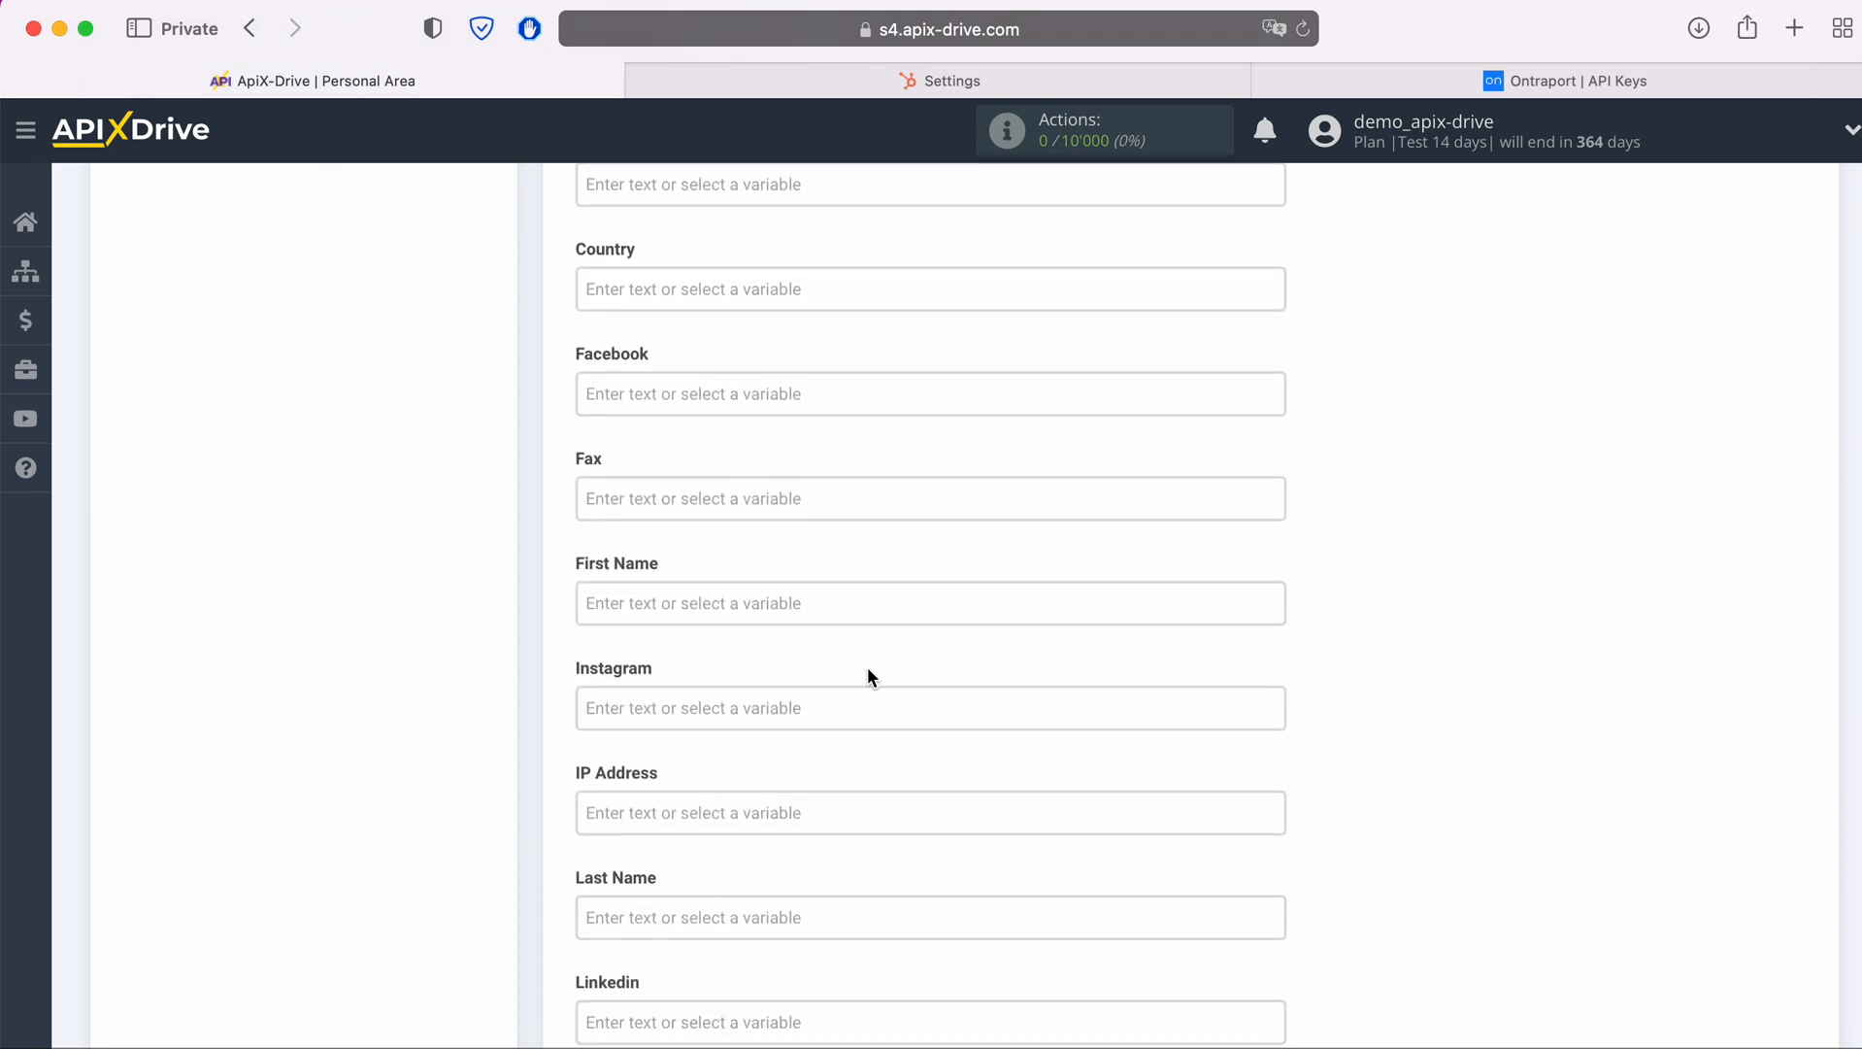
click(811, 594)
scroll(977, 615, down, 5)
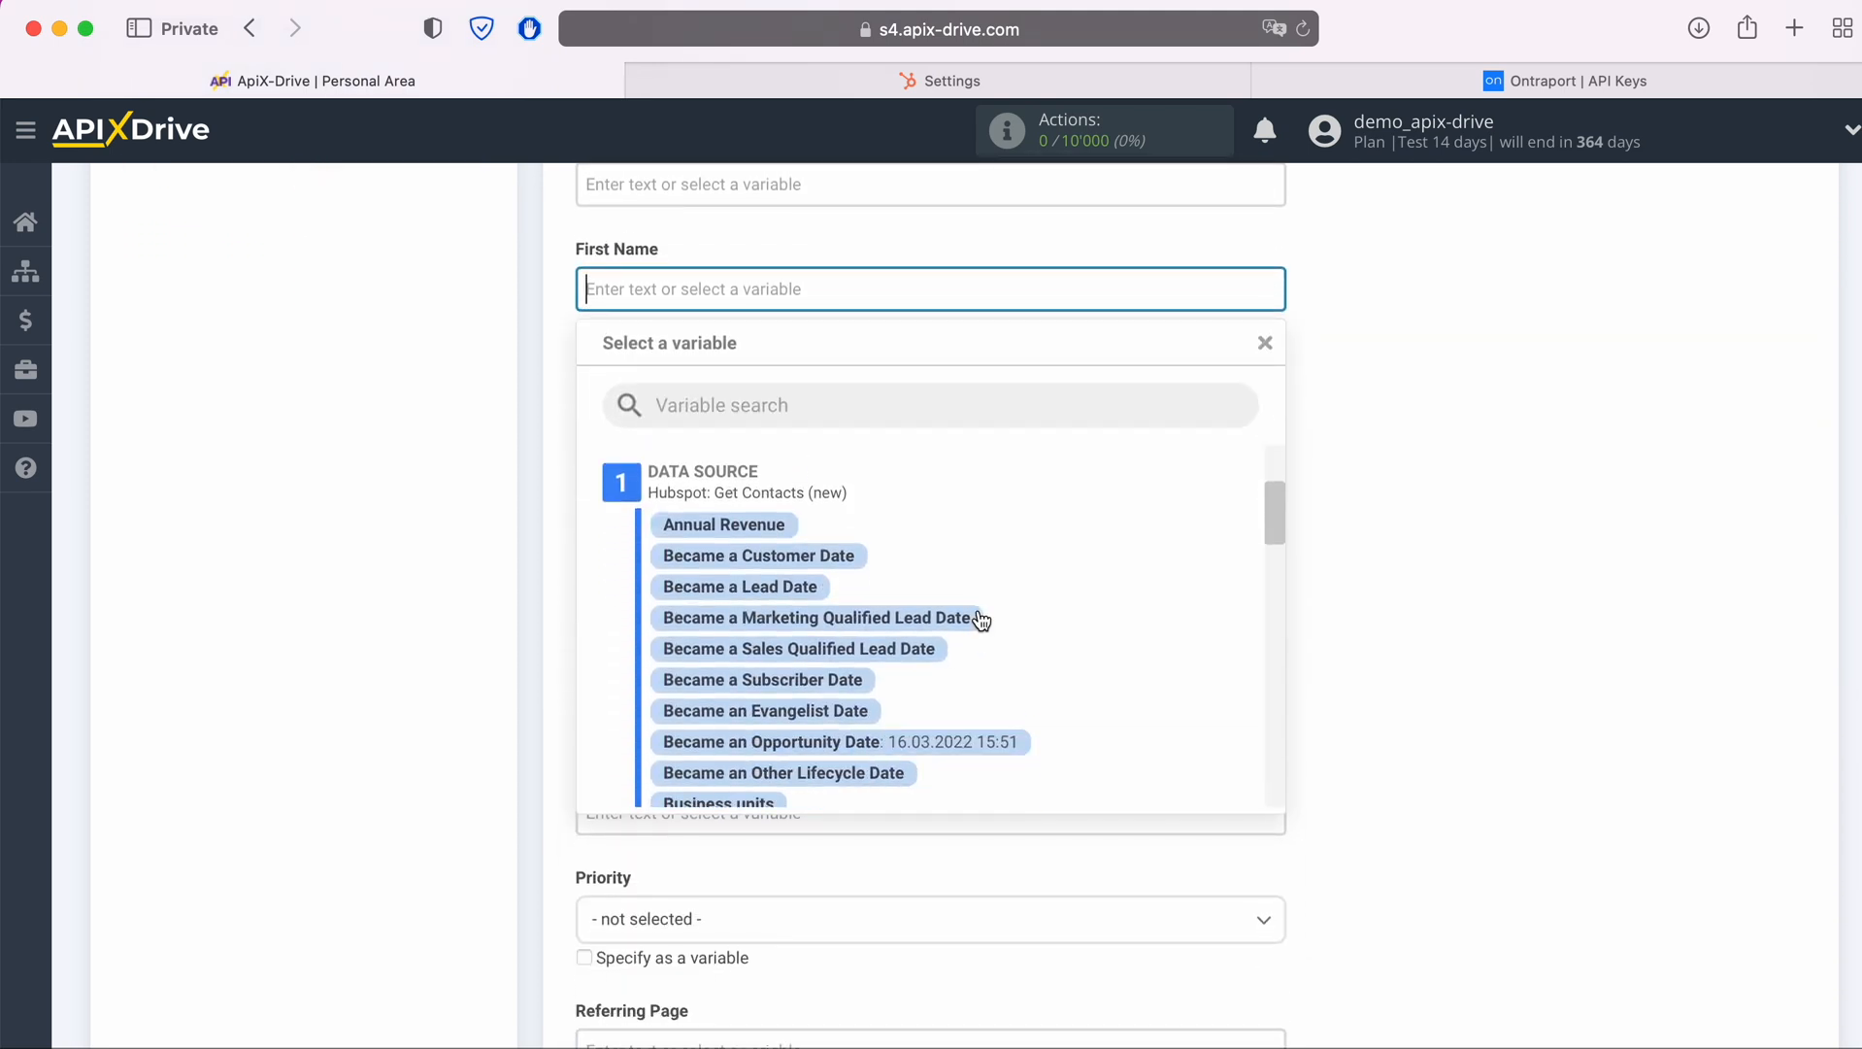
scroll(977, 619, down, 5)
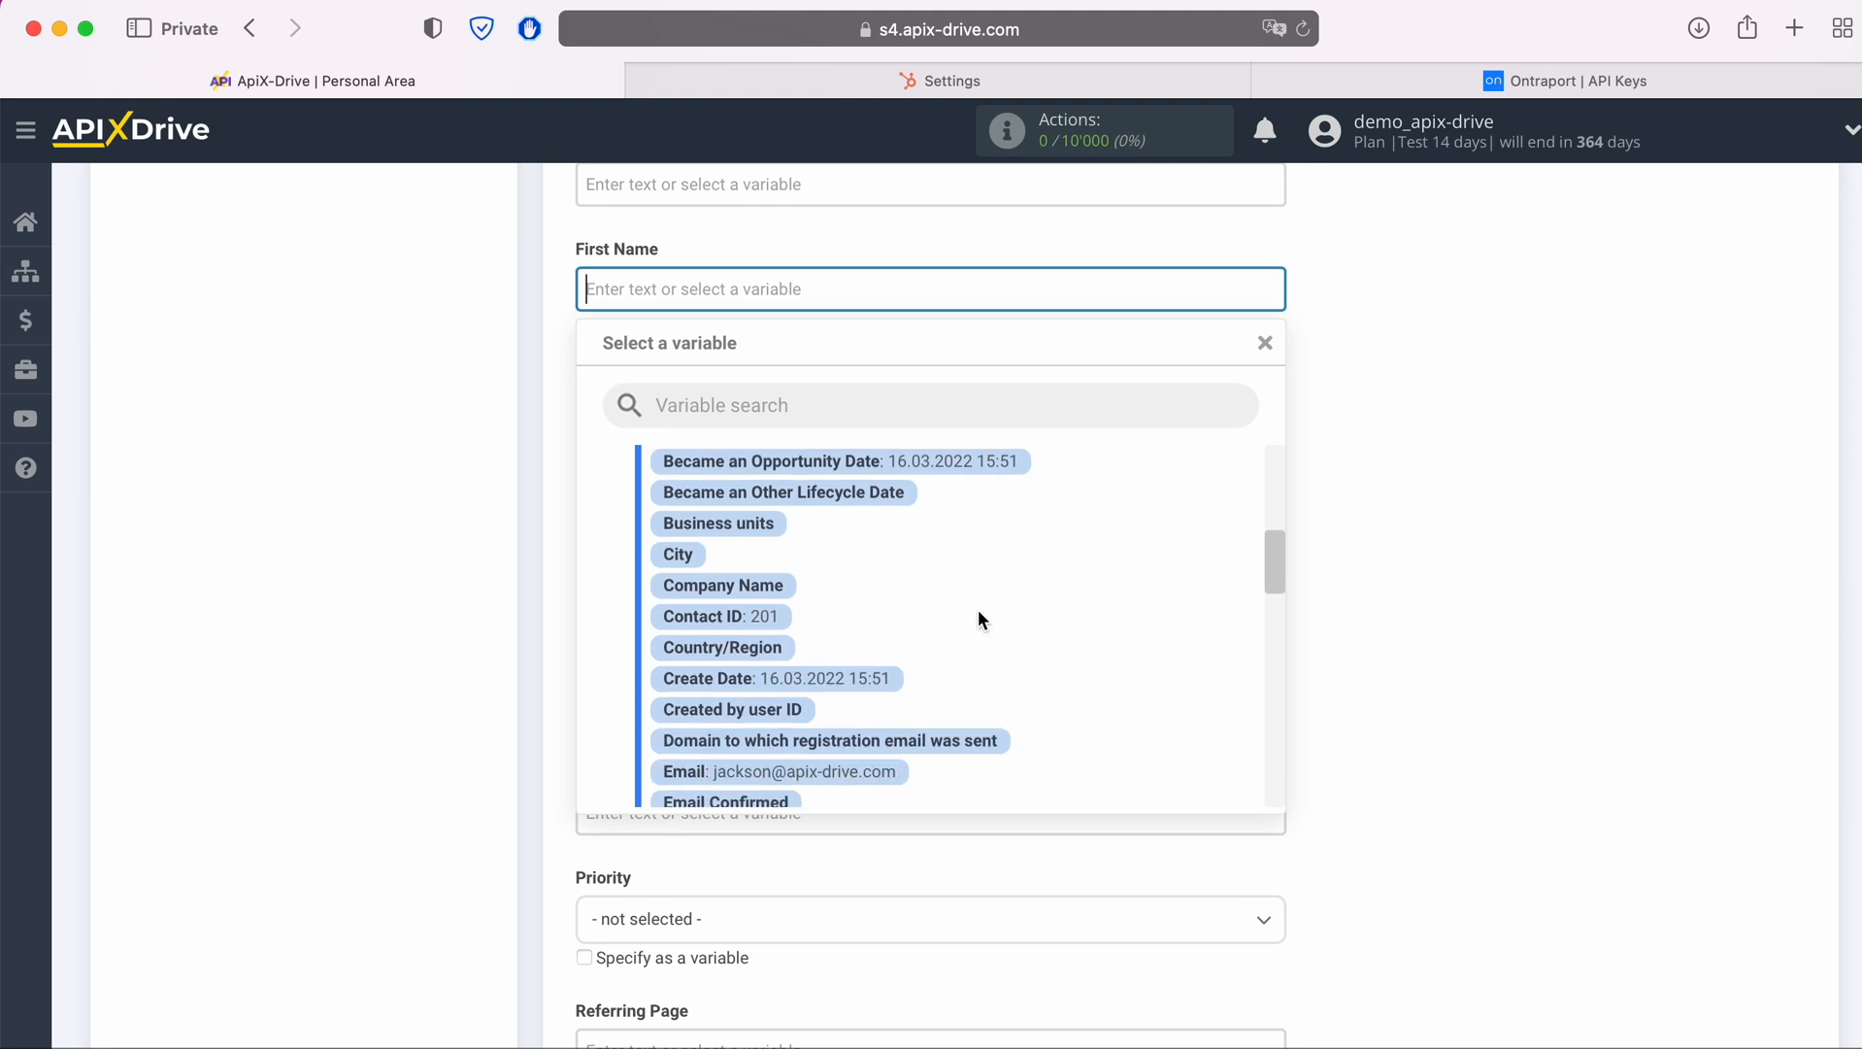
scroll(978, 608, down, 1)
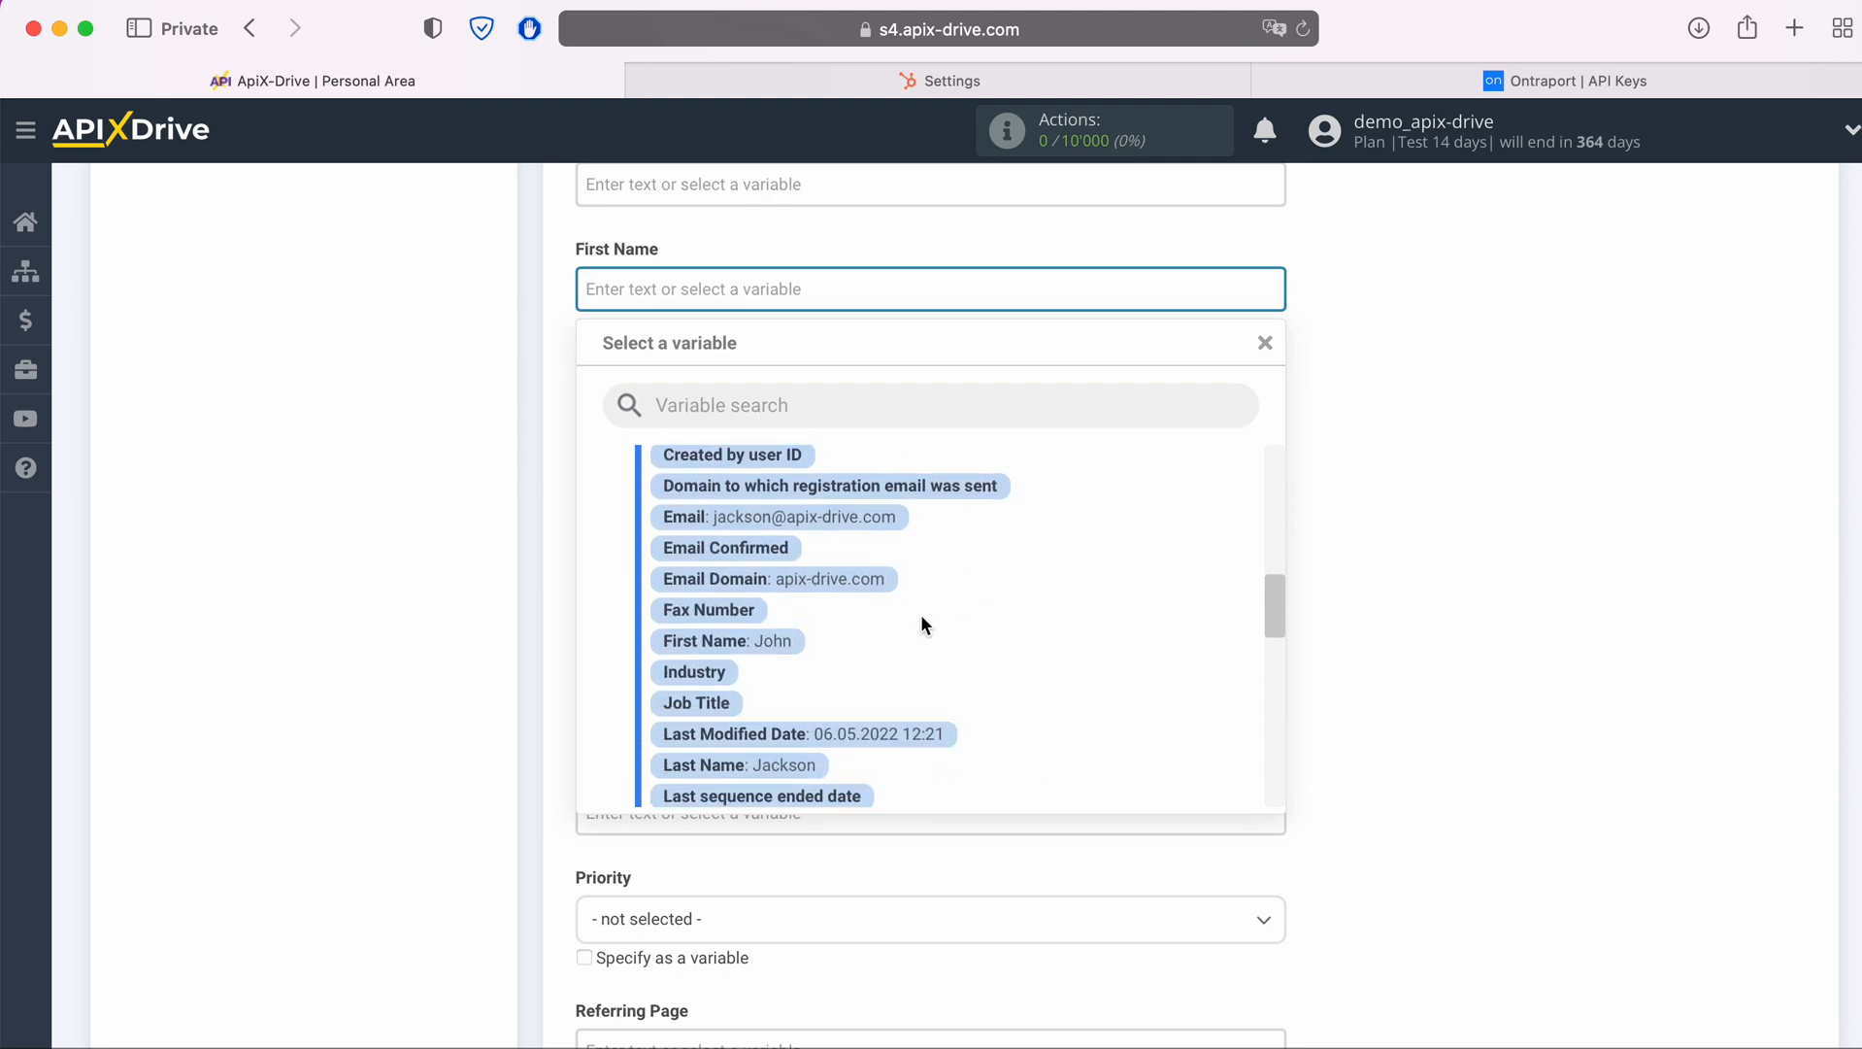
click(776, 640)
Map the destination's Last Name field to the Hubspot Last Name variable
click(733, 588)
scroll(970, 616, down, 3)
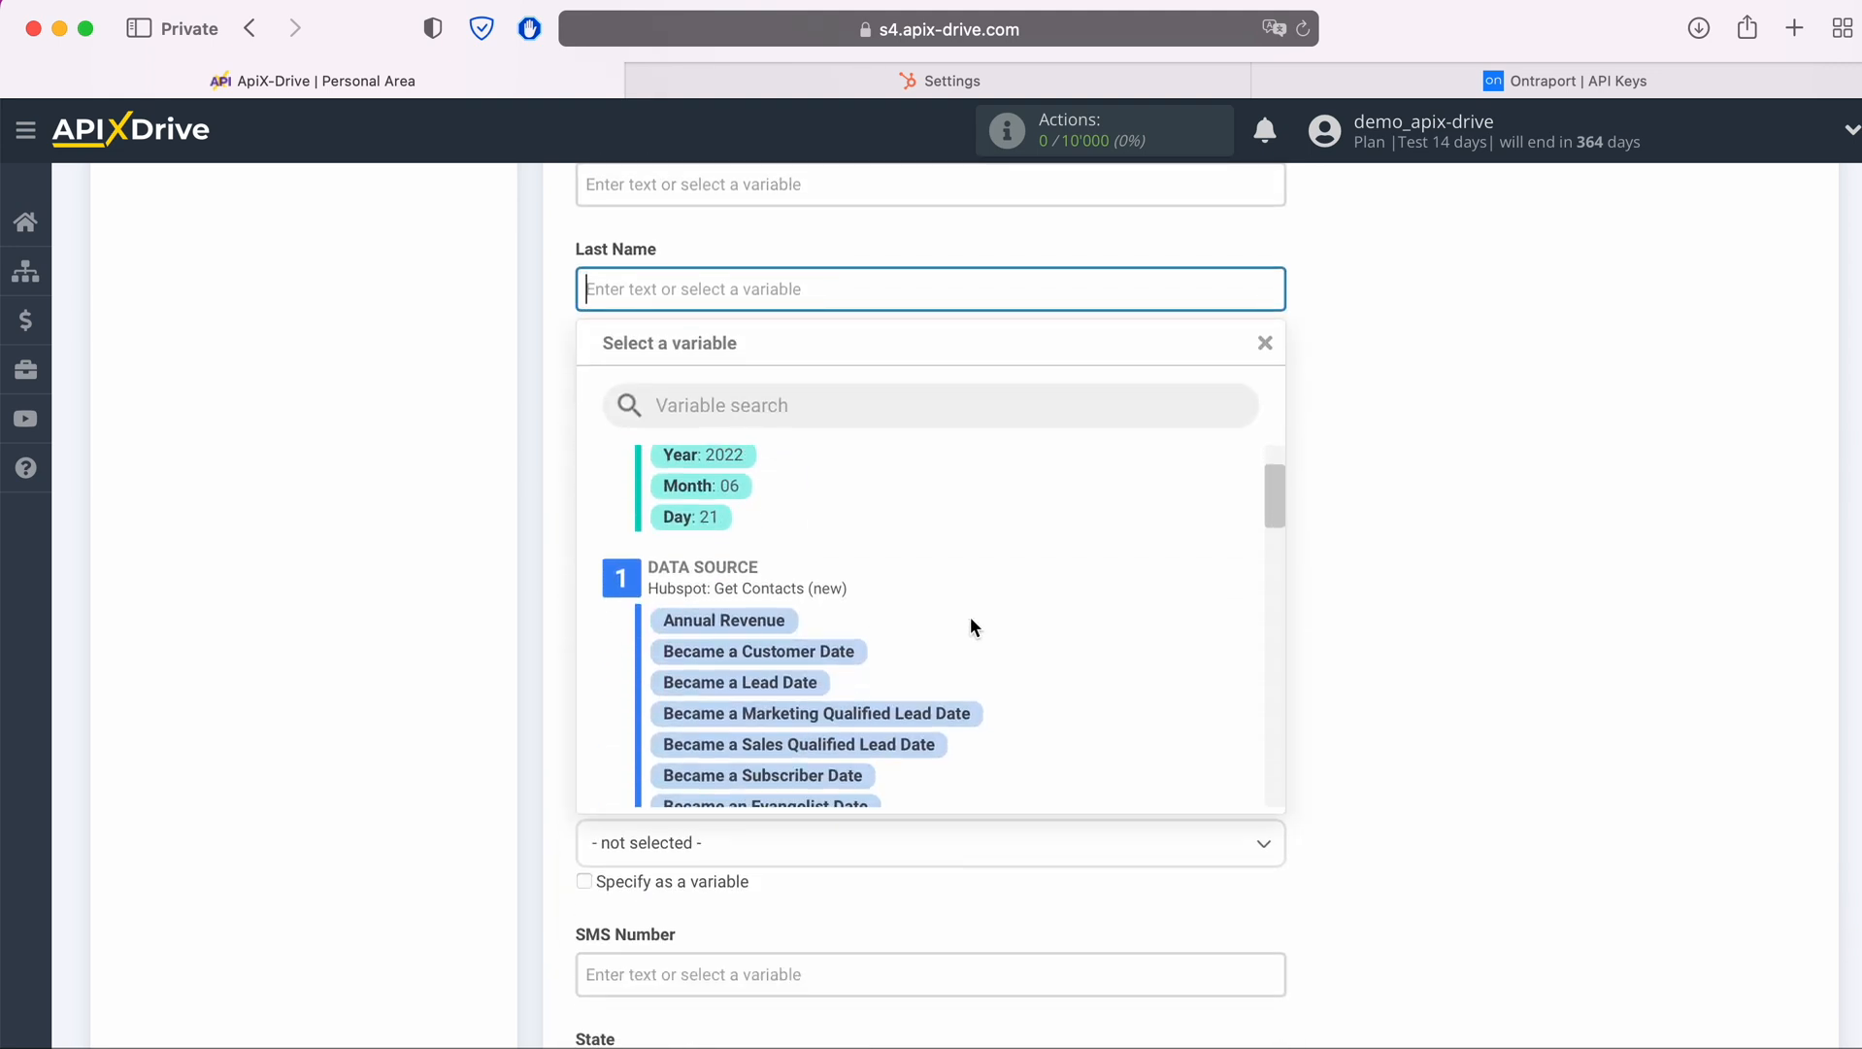
scroll(970, 616, down, 5)
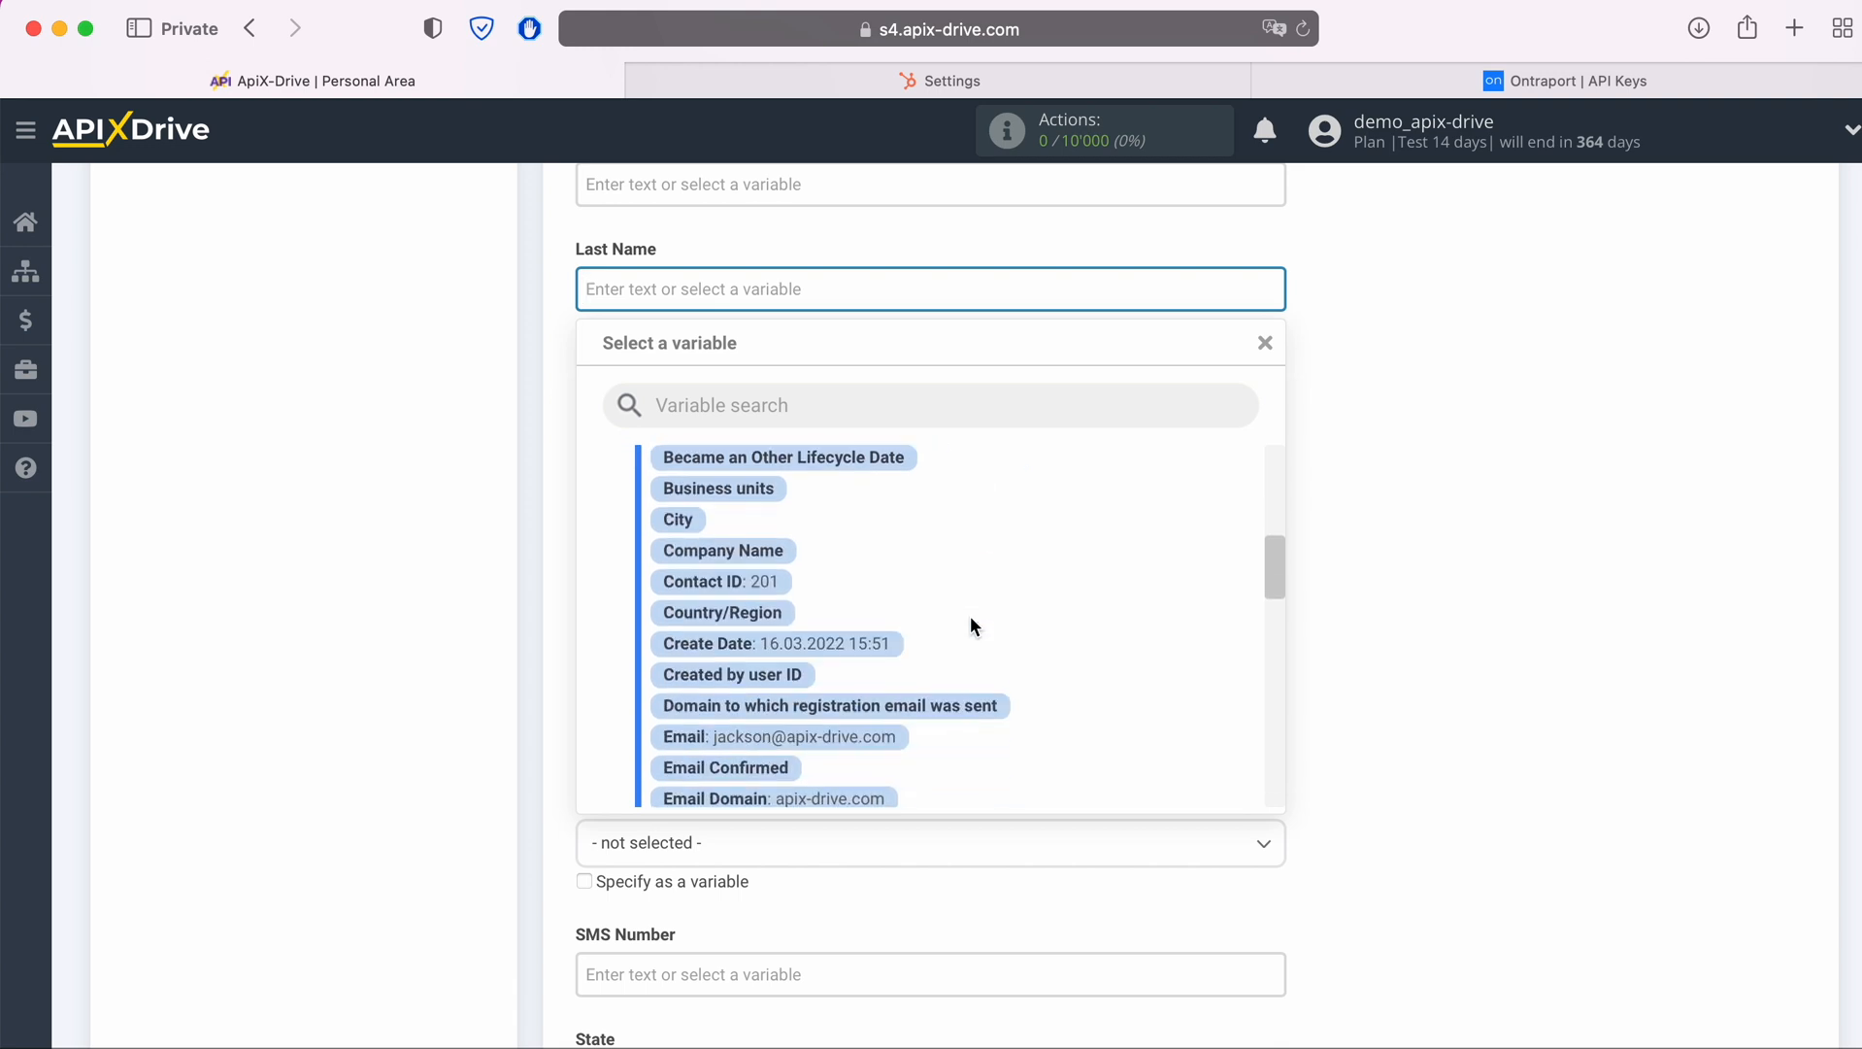
scroll(970, 616, down, 3)
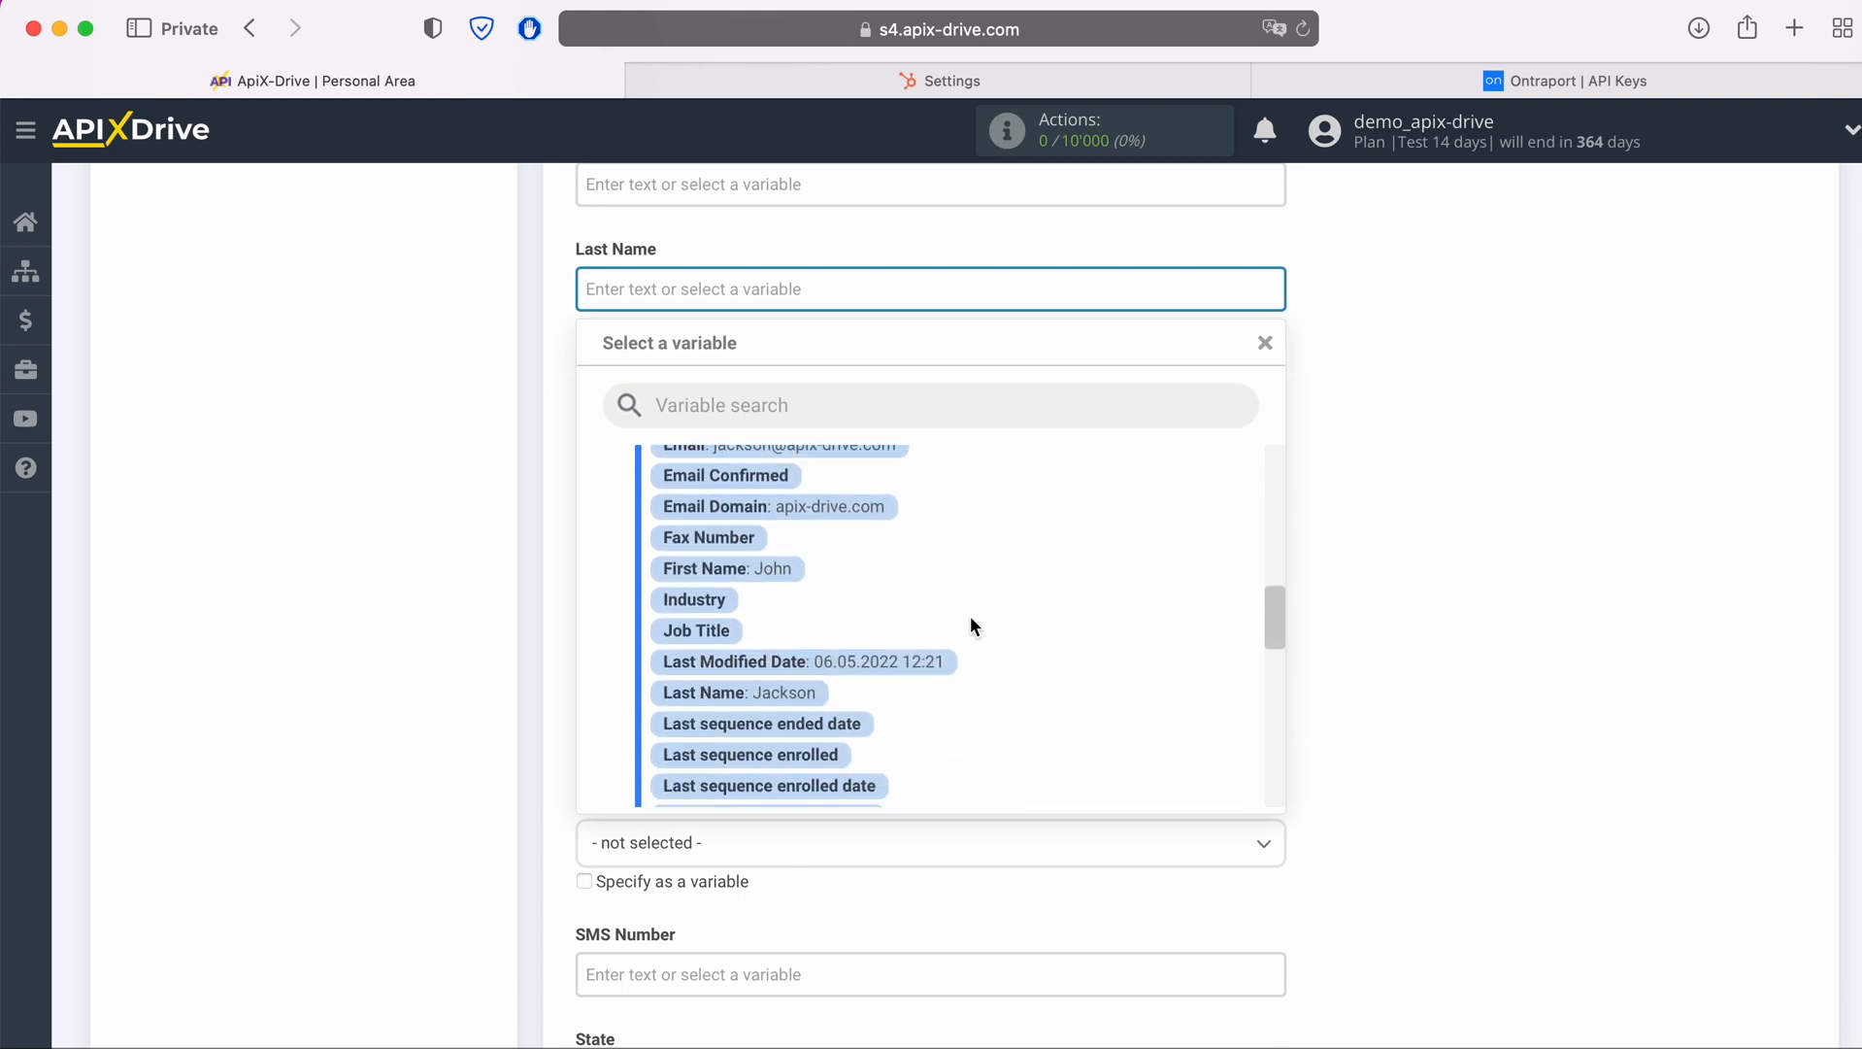
click(809, 685)
Map the Office Phone field to the Hubspot Mobile Phone Number variable
click(743, 497)
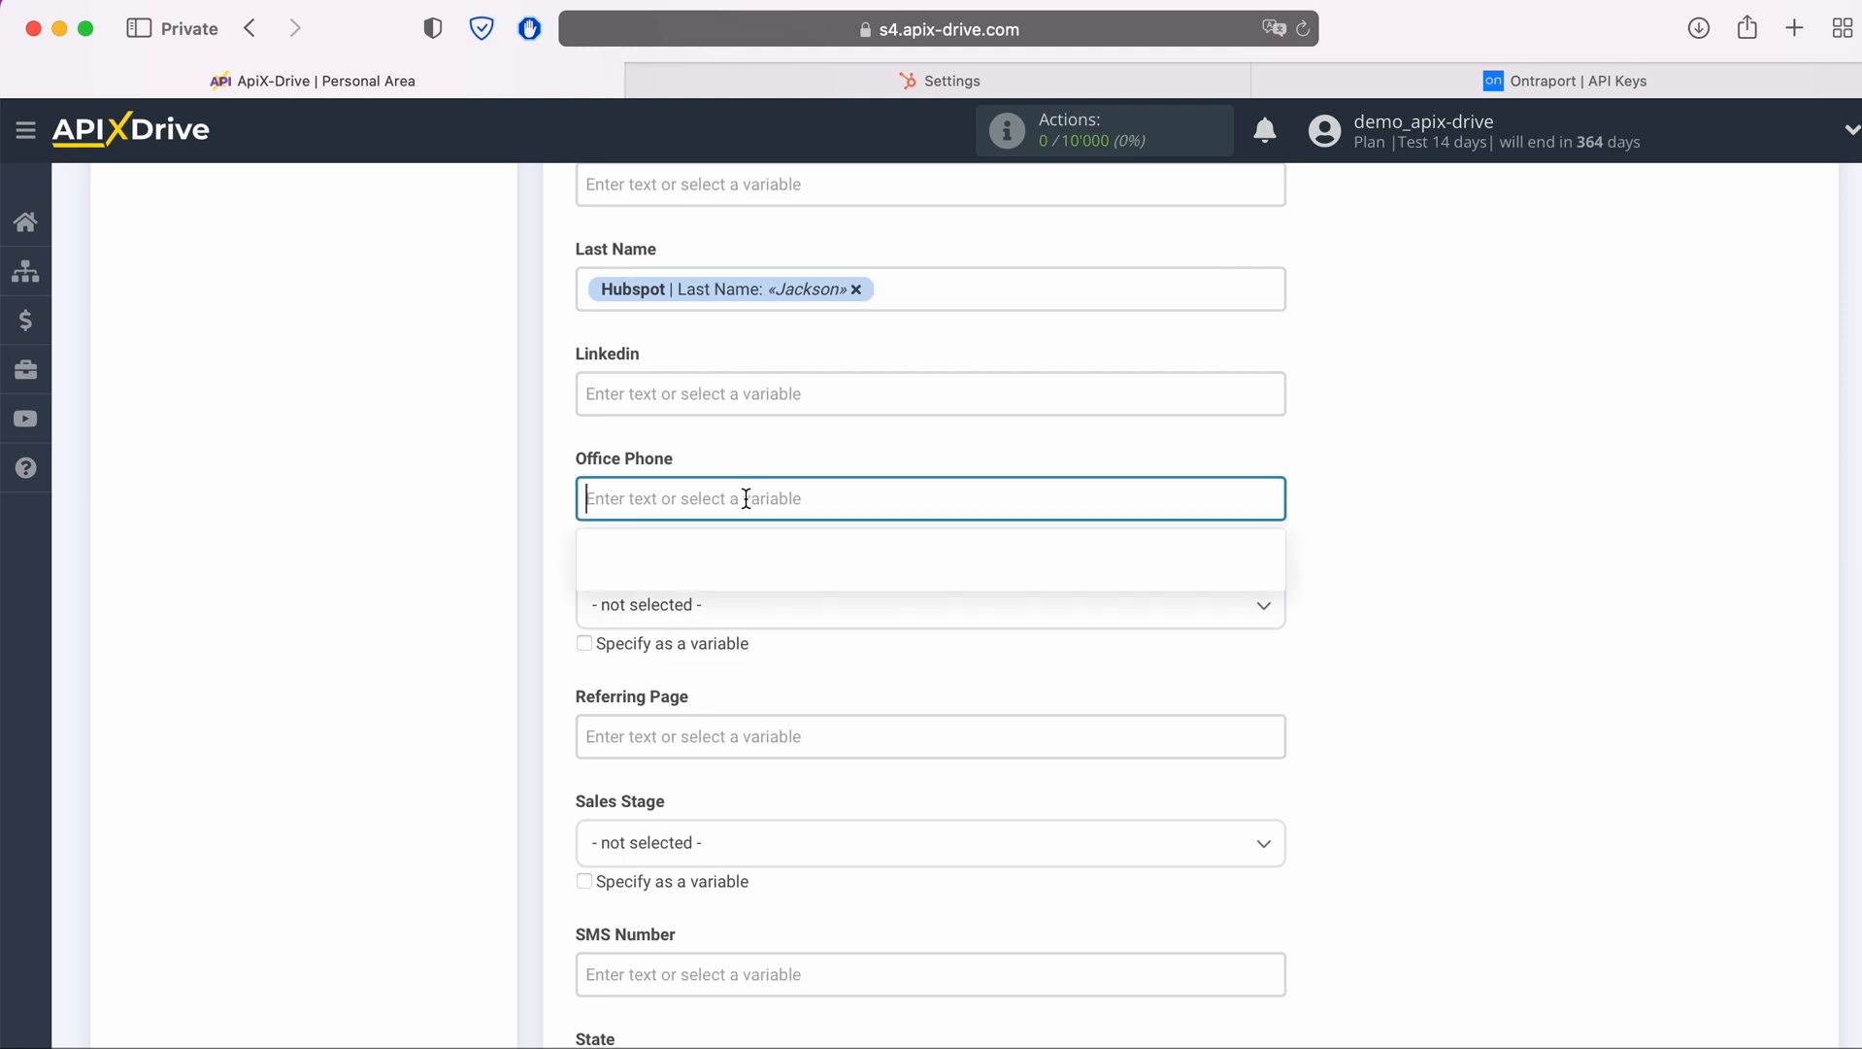
scroll(979, 614, down, 5)
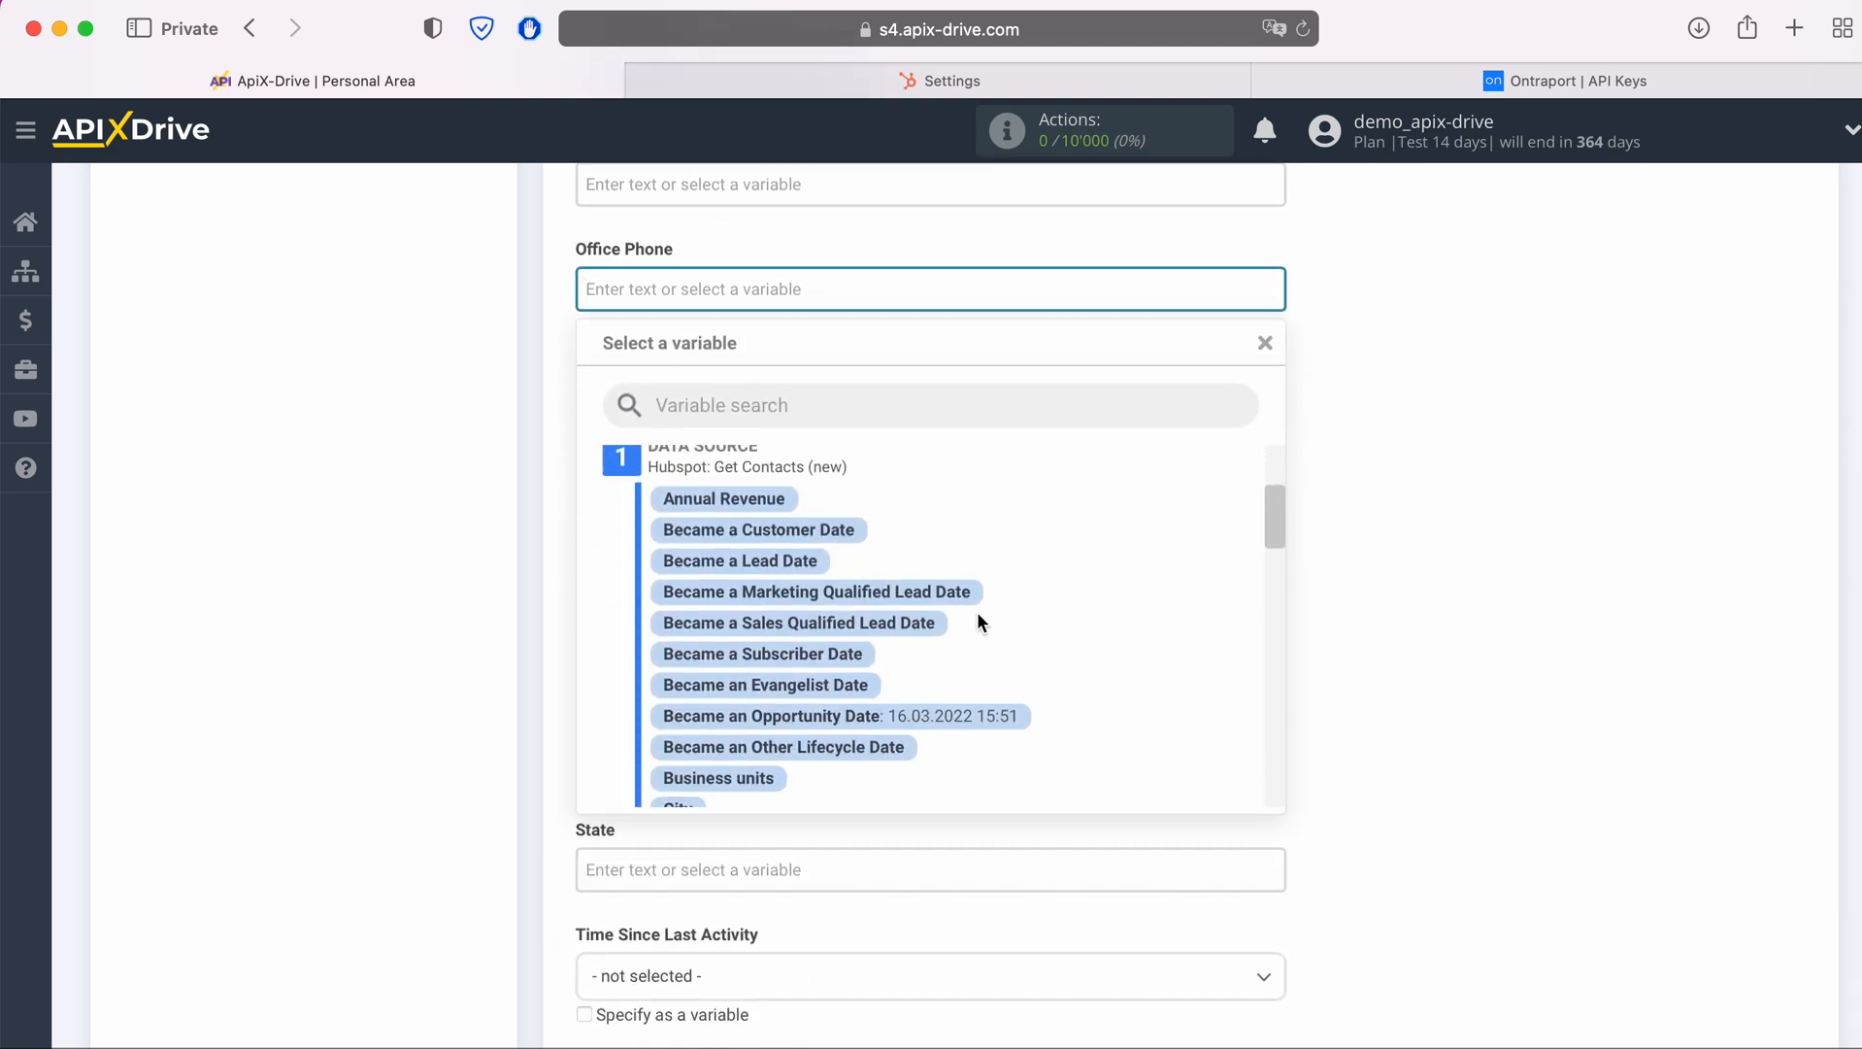
scroll(986, 613, down, 5)
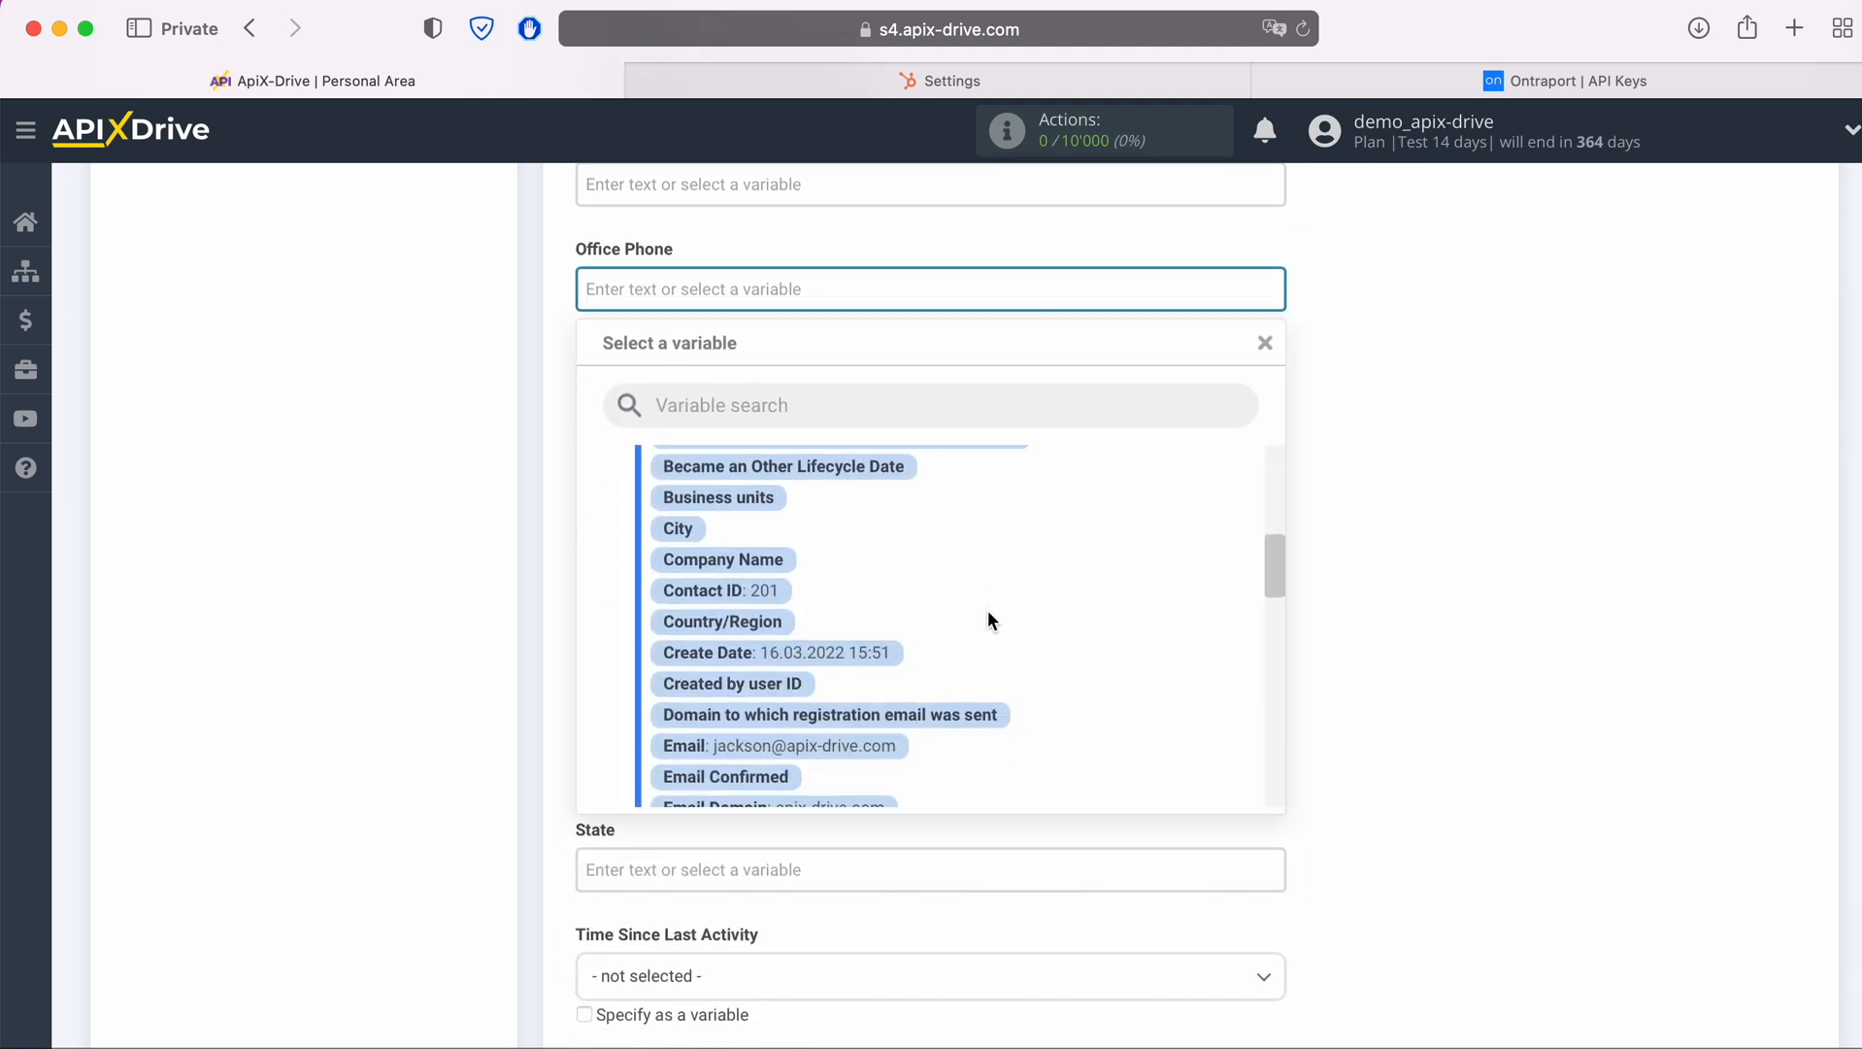
scroll(991, 620, down, 5)
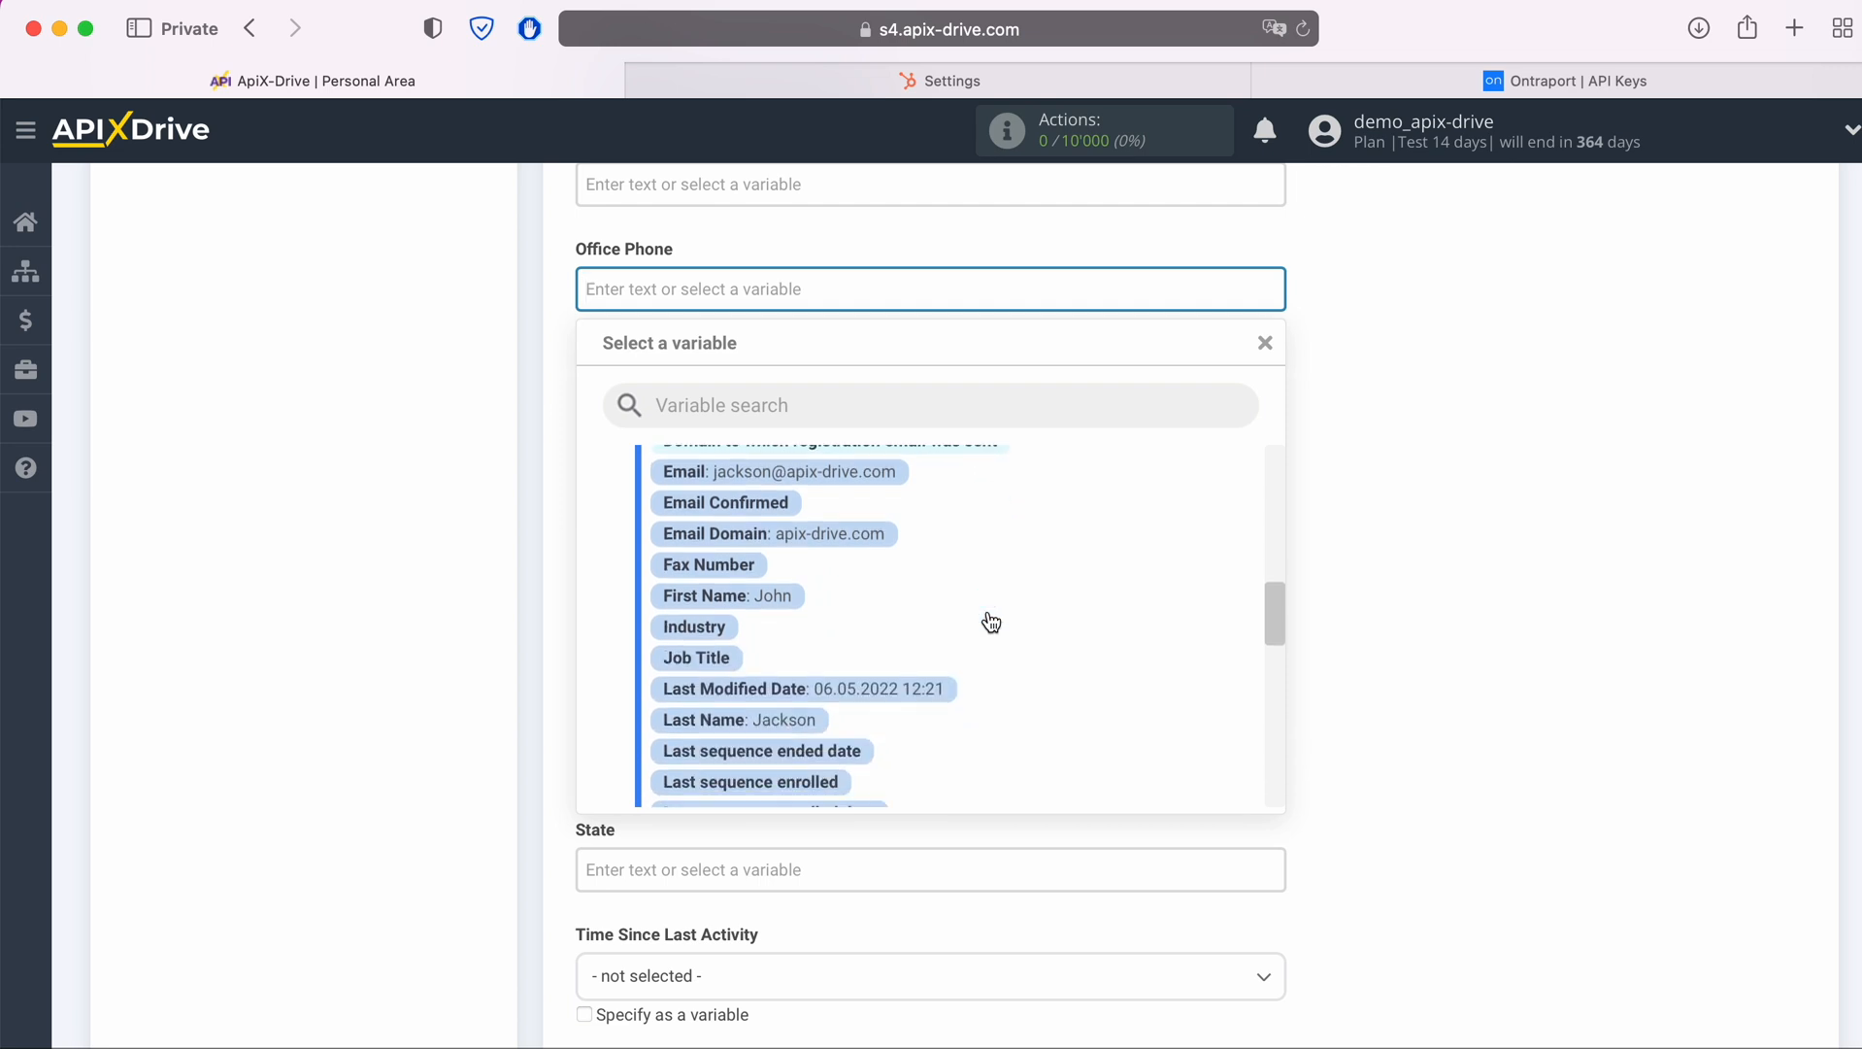
scroll(984, 607, down, 3)
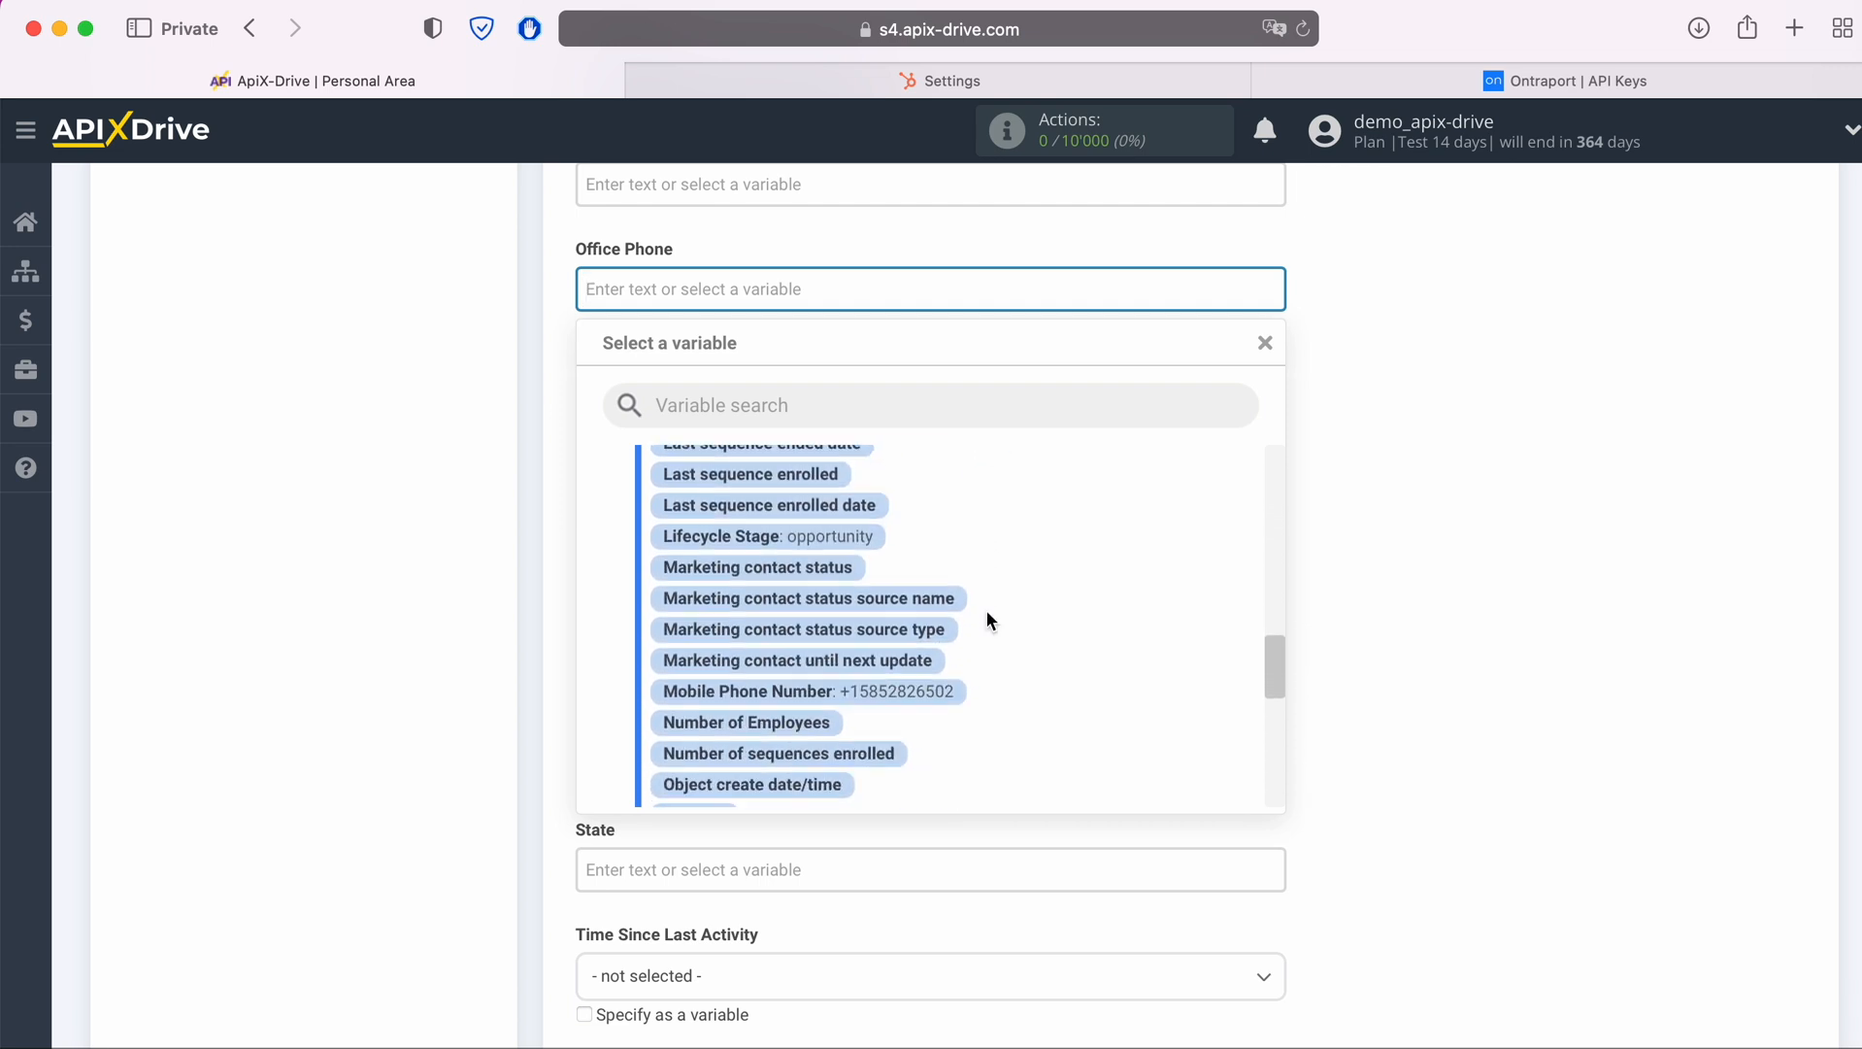
click(950, 691)
Map the SMS Number field to the Hubspot Mobile Phone Number variable
scroll(963, 670, down, 5)
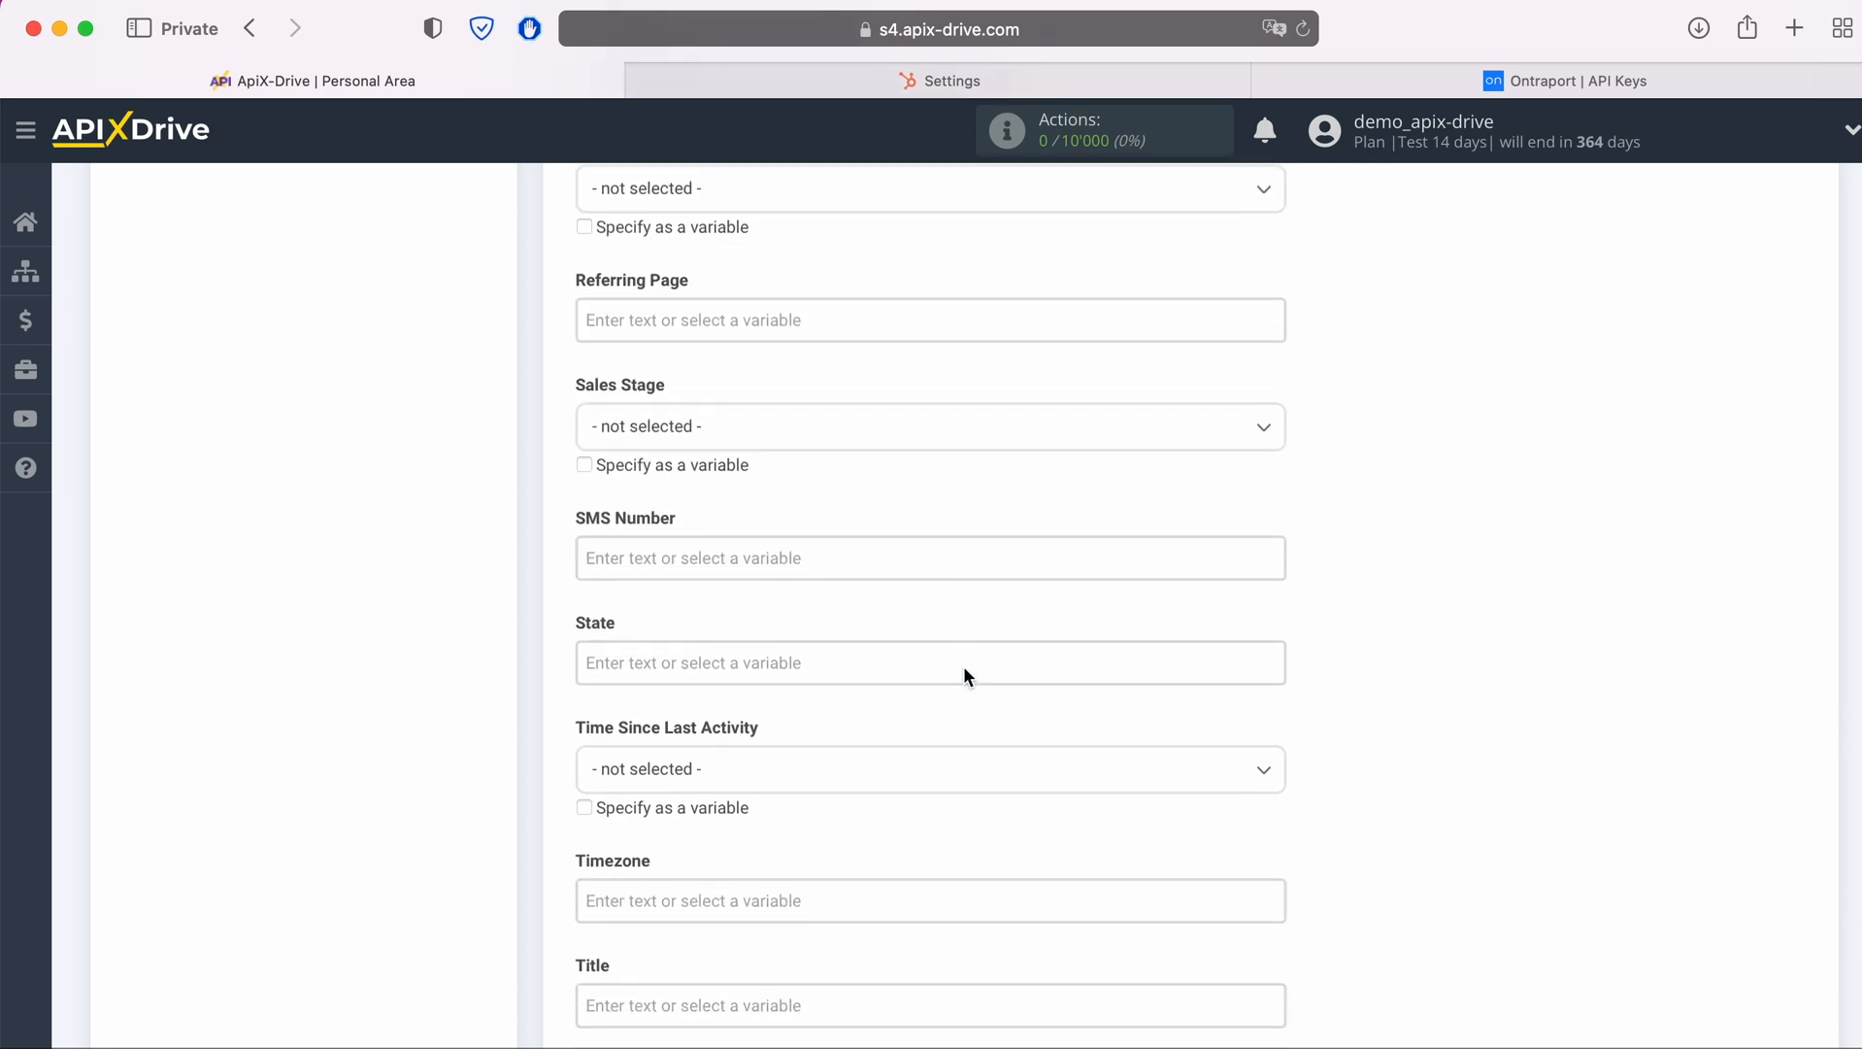
click(812, 544)
scroll(1013, 588, down, 5)
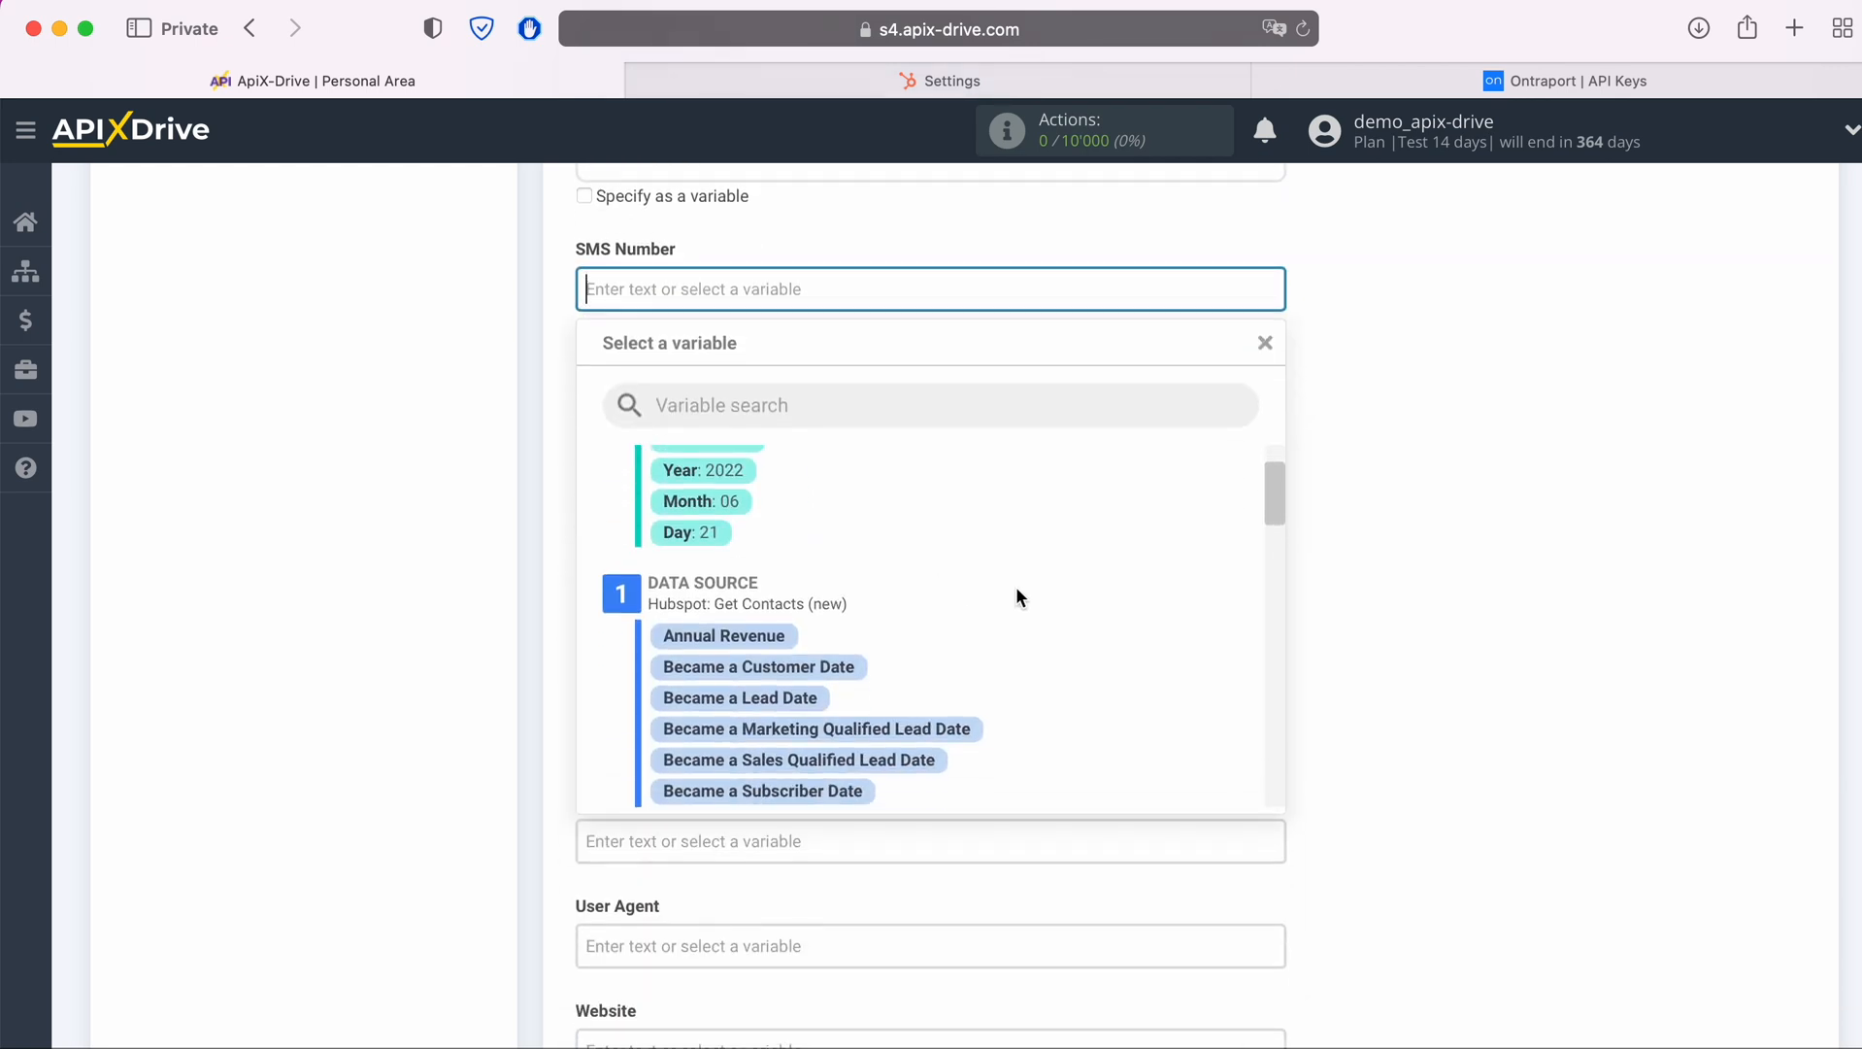
scroll(1012, 589, down, 10)
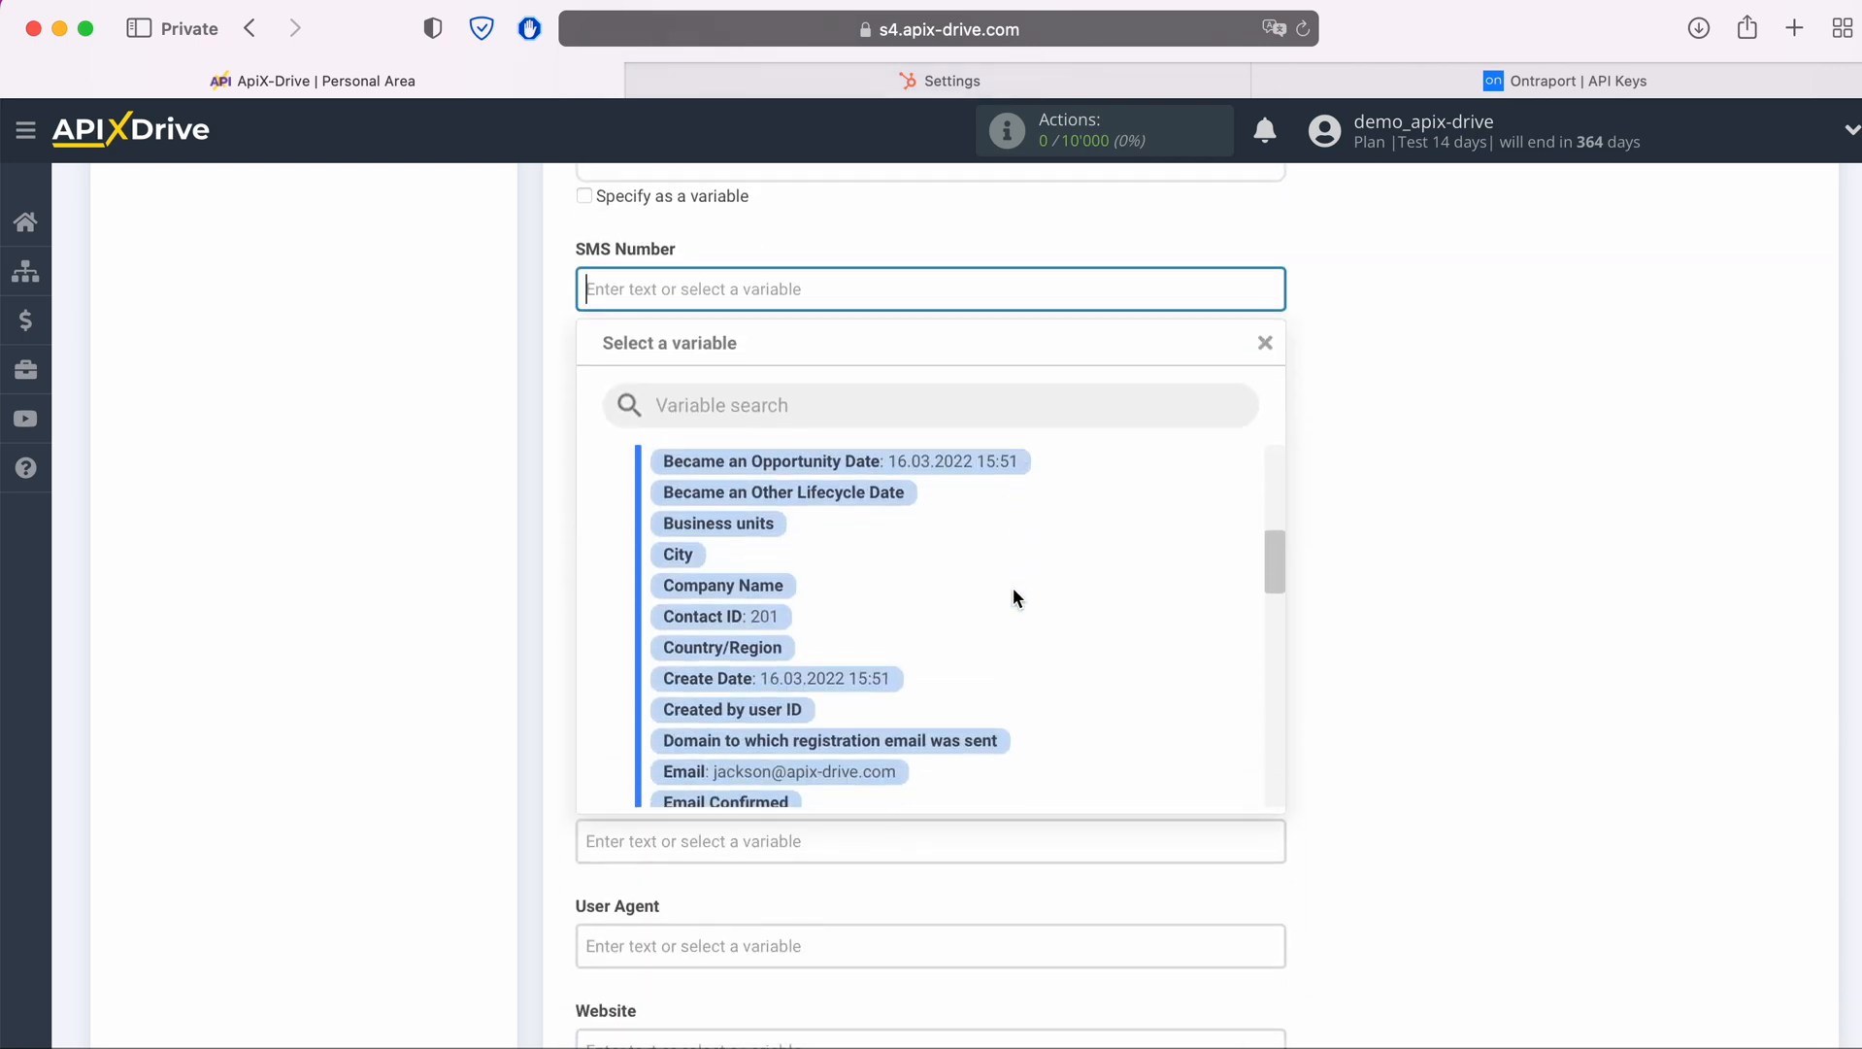
scroll(1013, 597, down, 10)
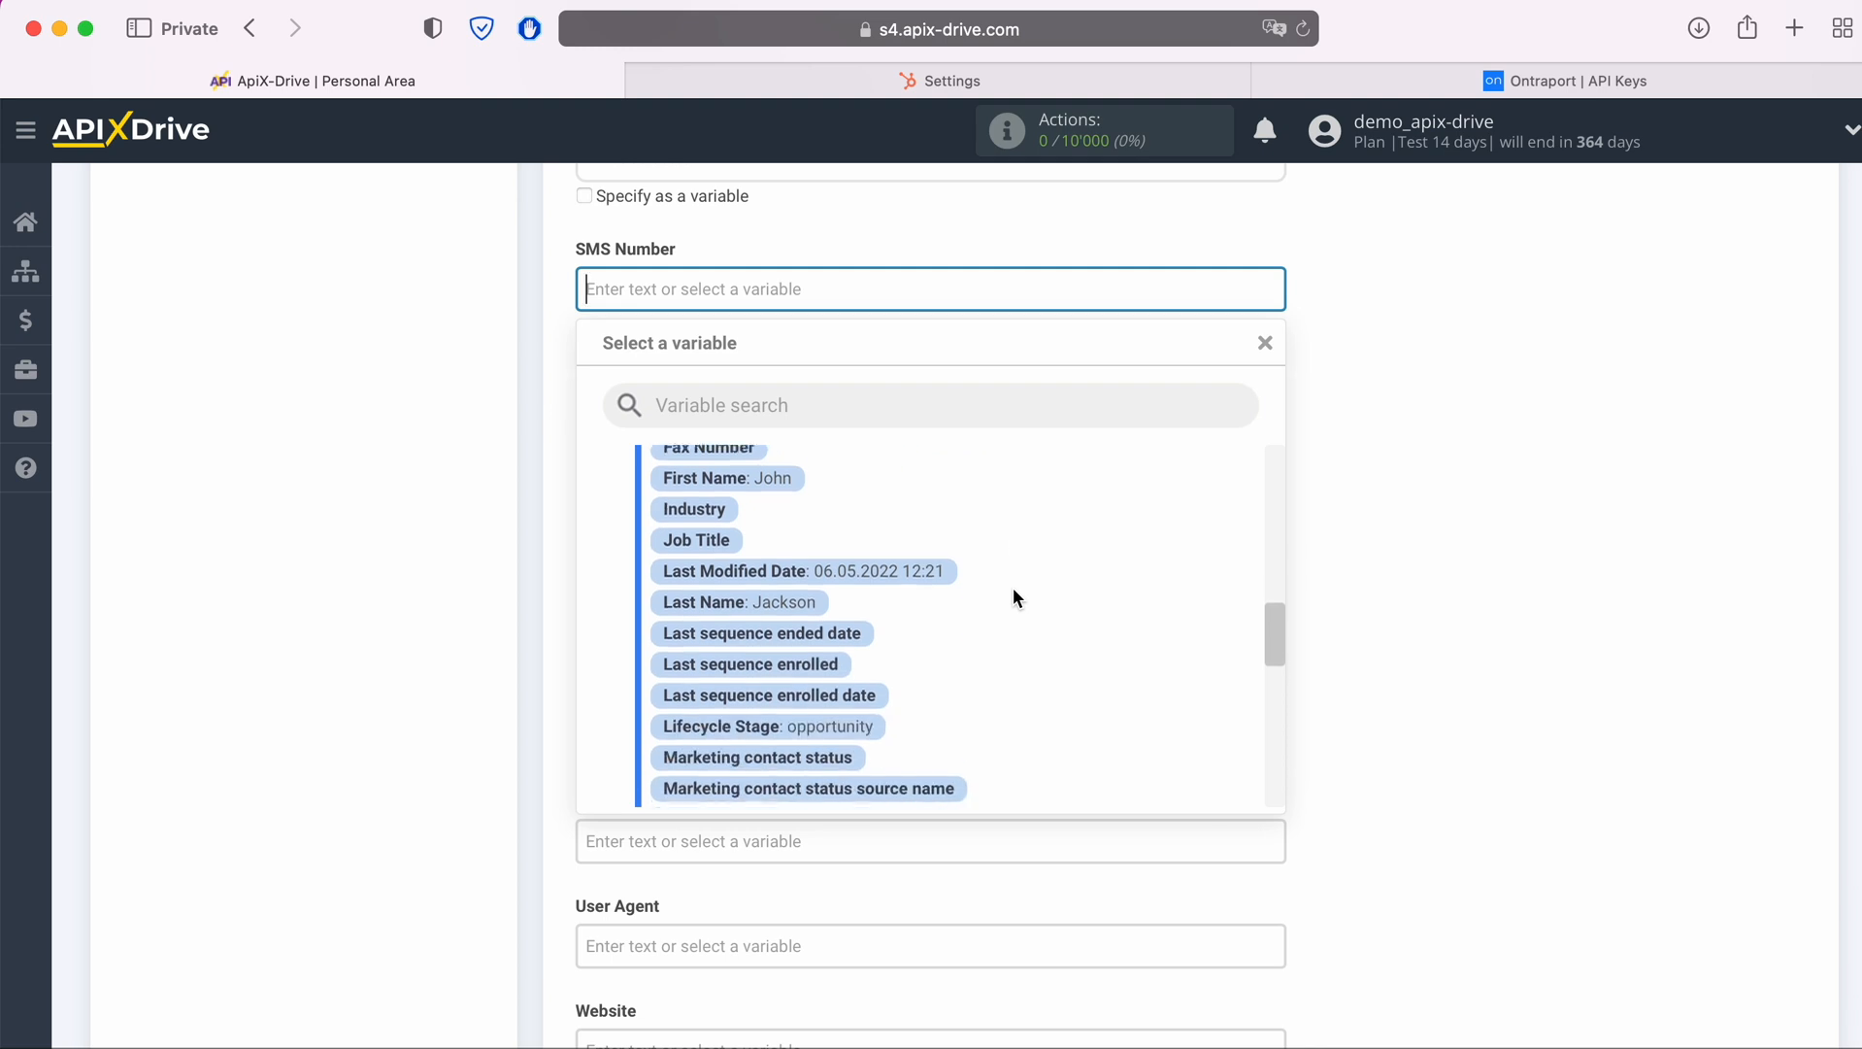
click(940, 730)
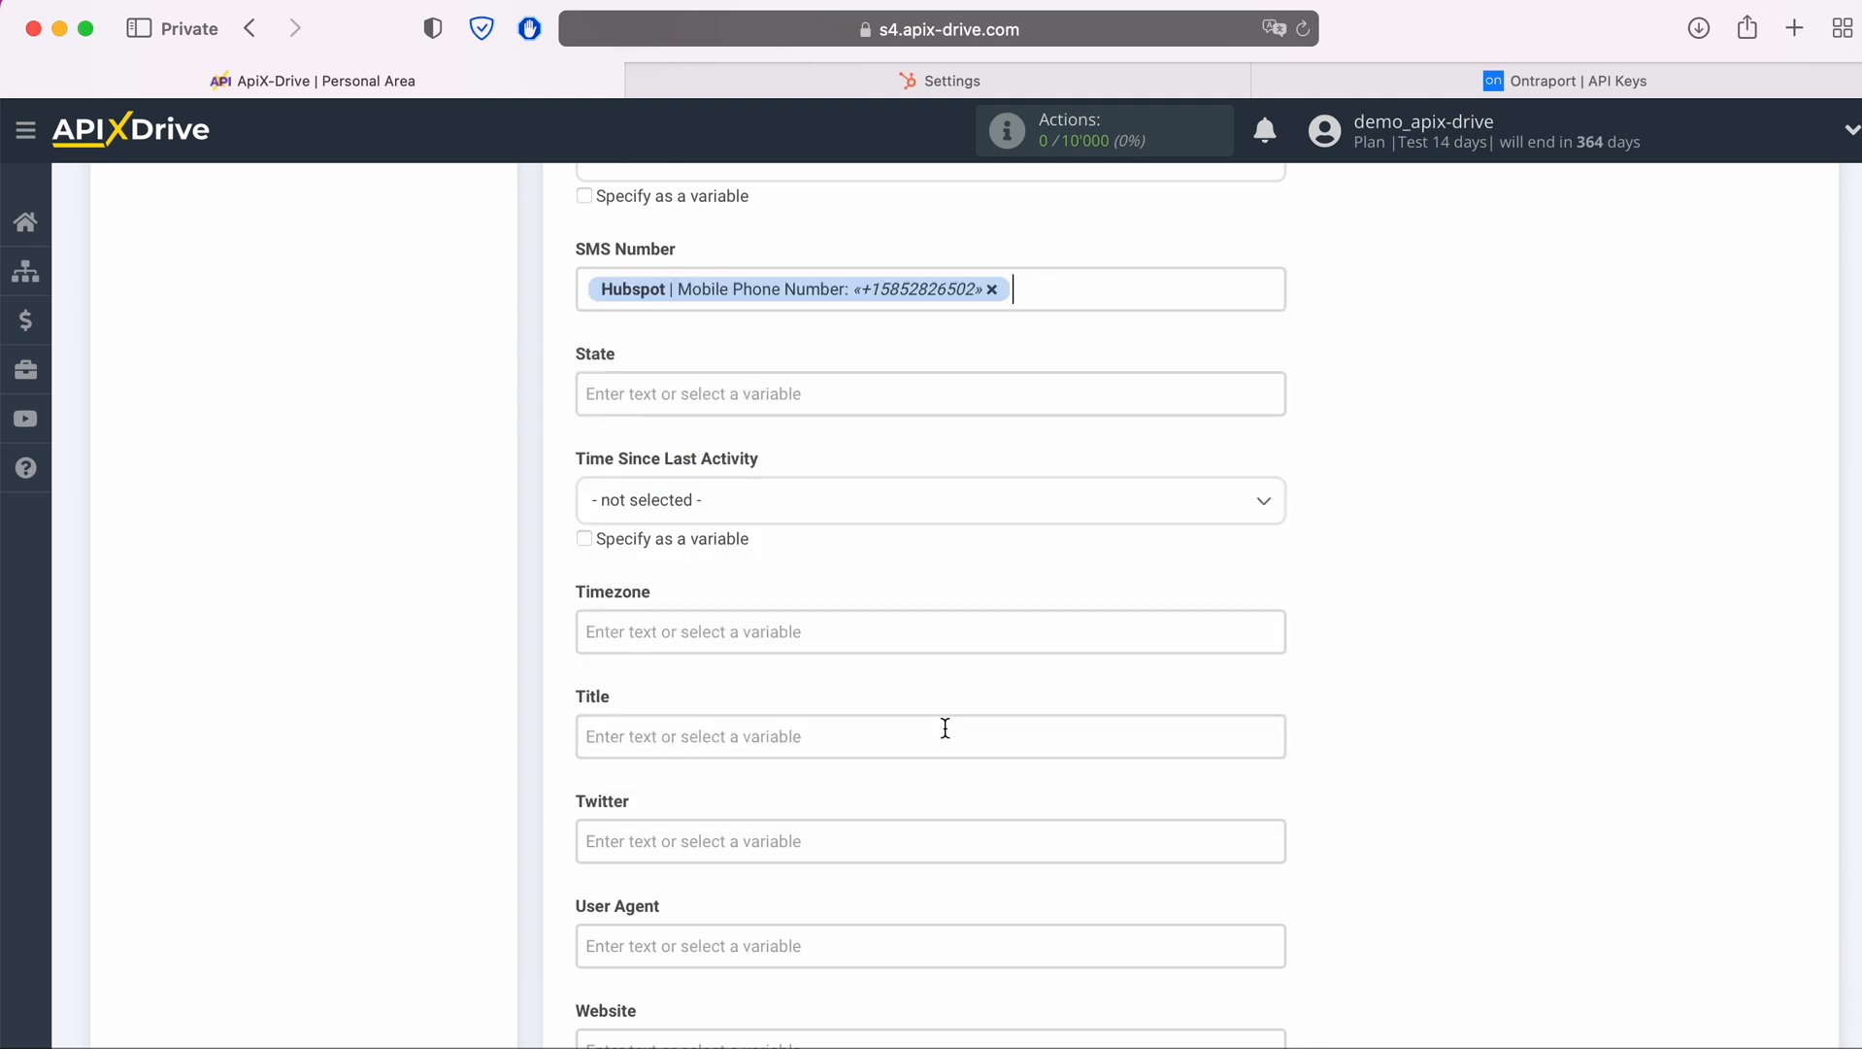
Fill the destination's Title field with the fixed text "New Contact from Hubspot"
scroll(950, 718, down, 3)
click(786, 520)
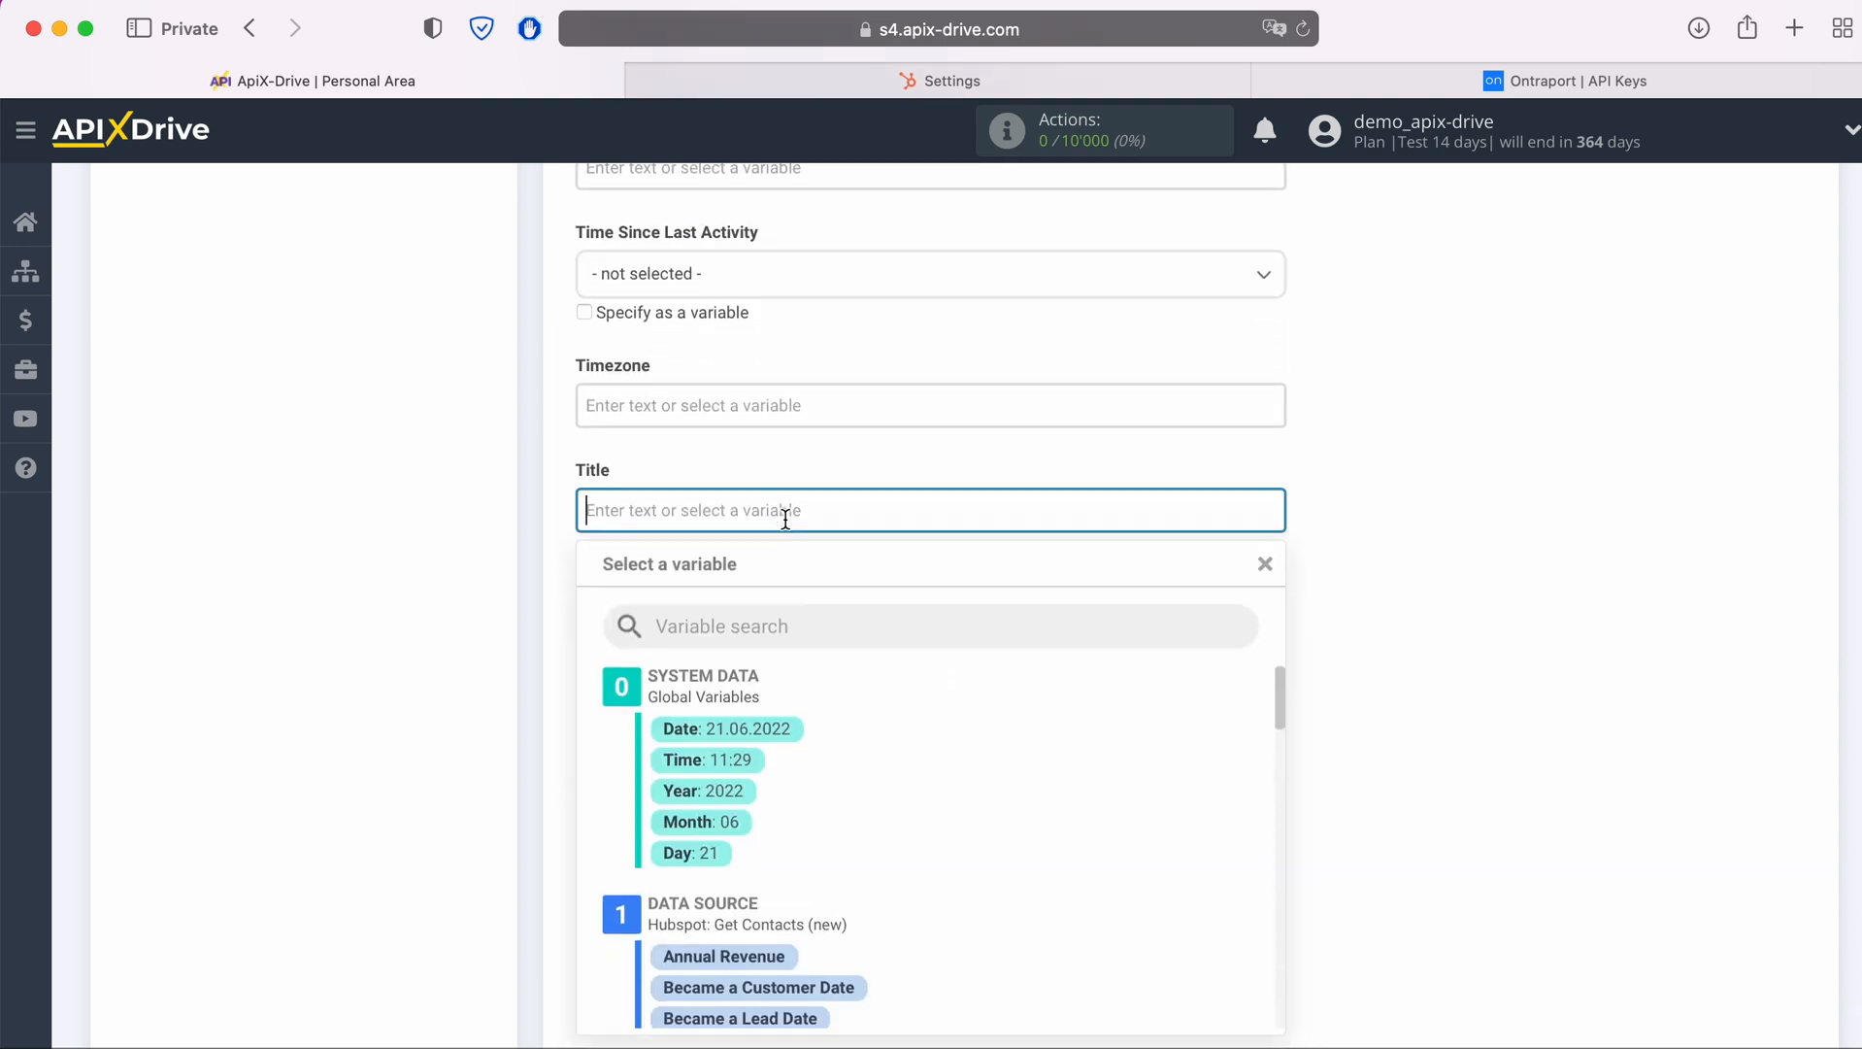
scroll(788, 527, down, 3)
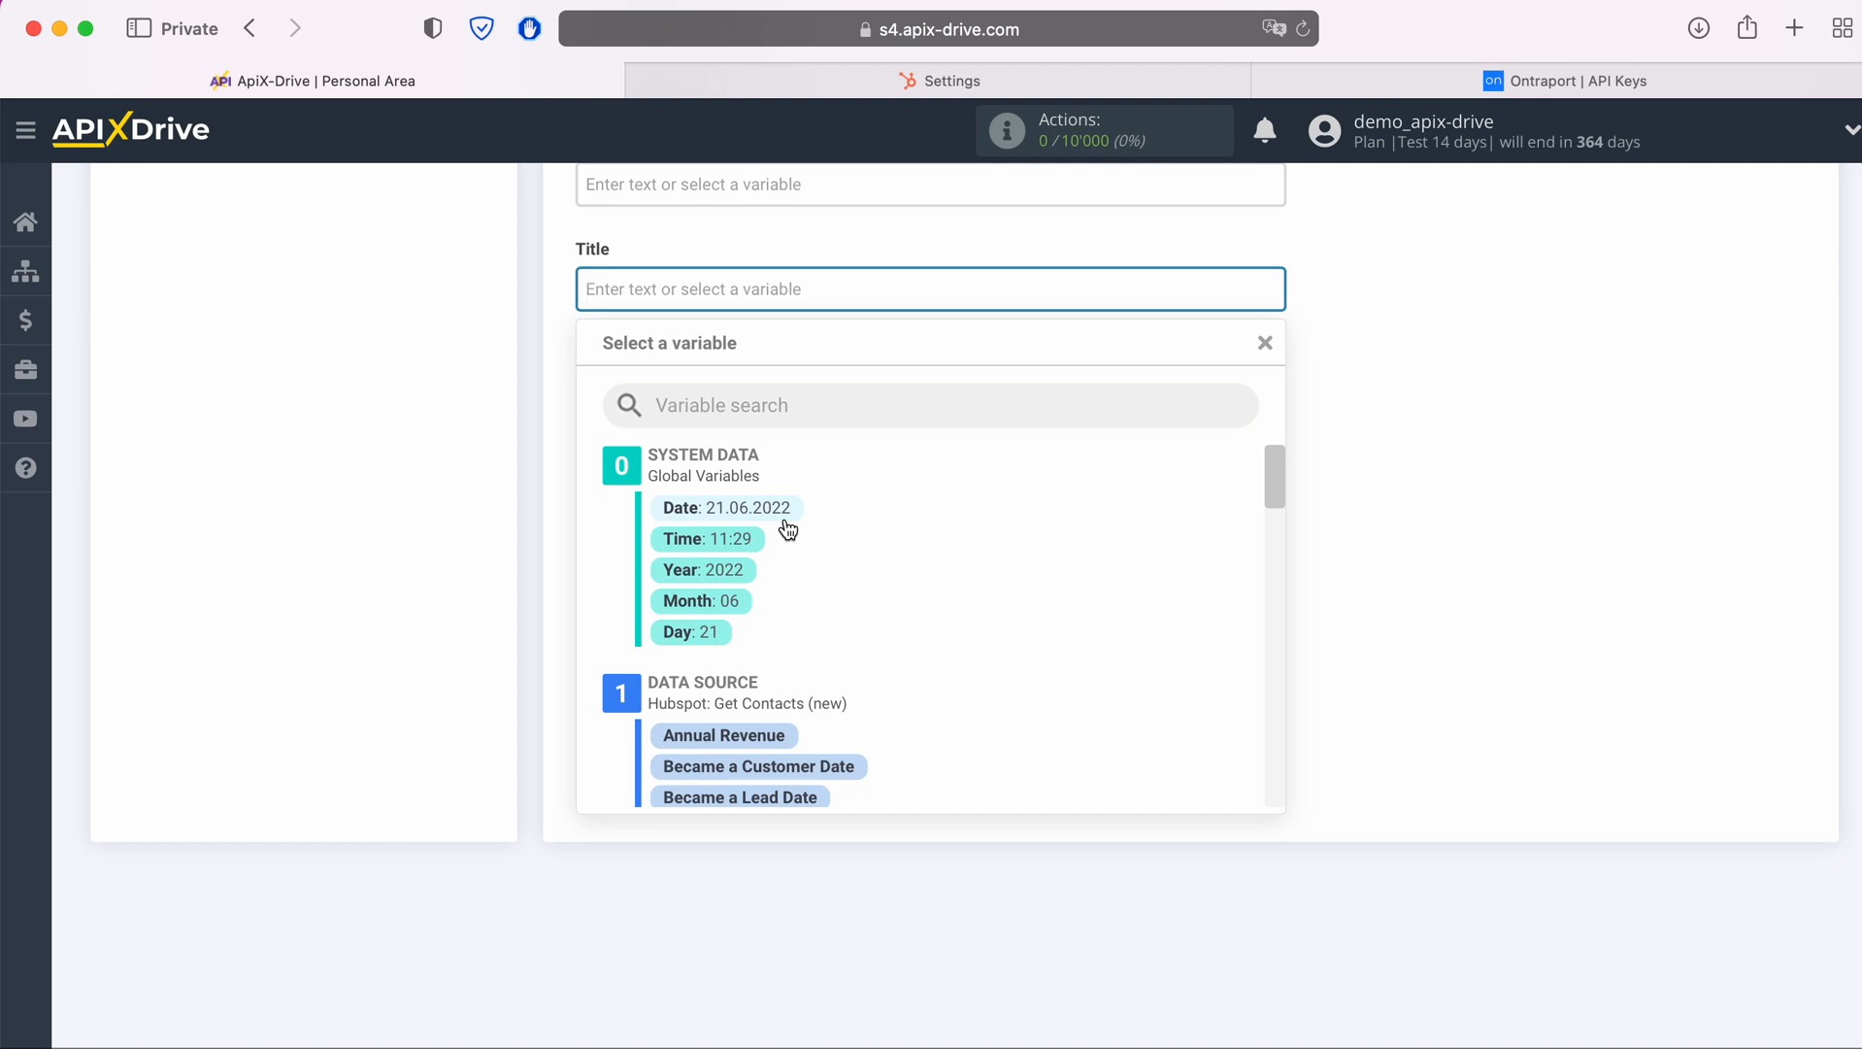
text(New Contac)
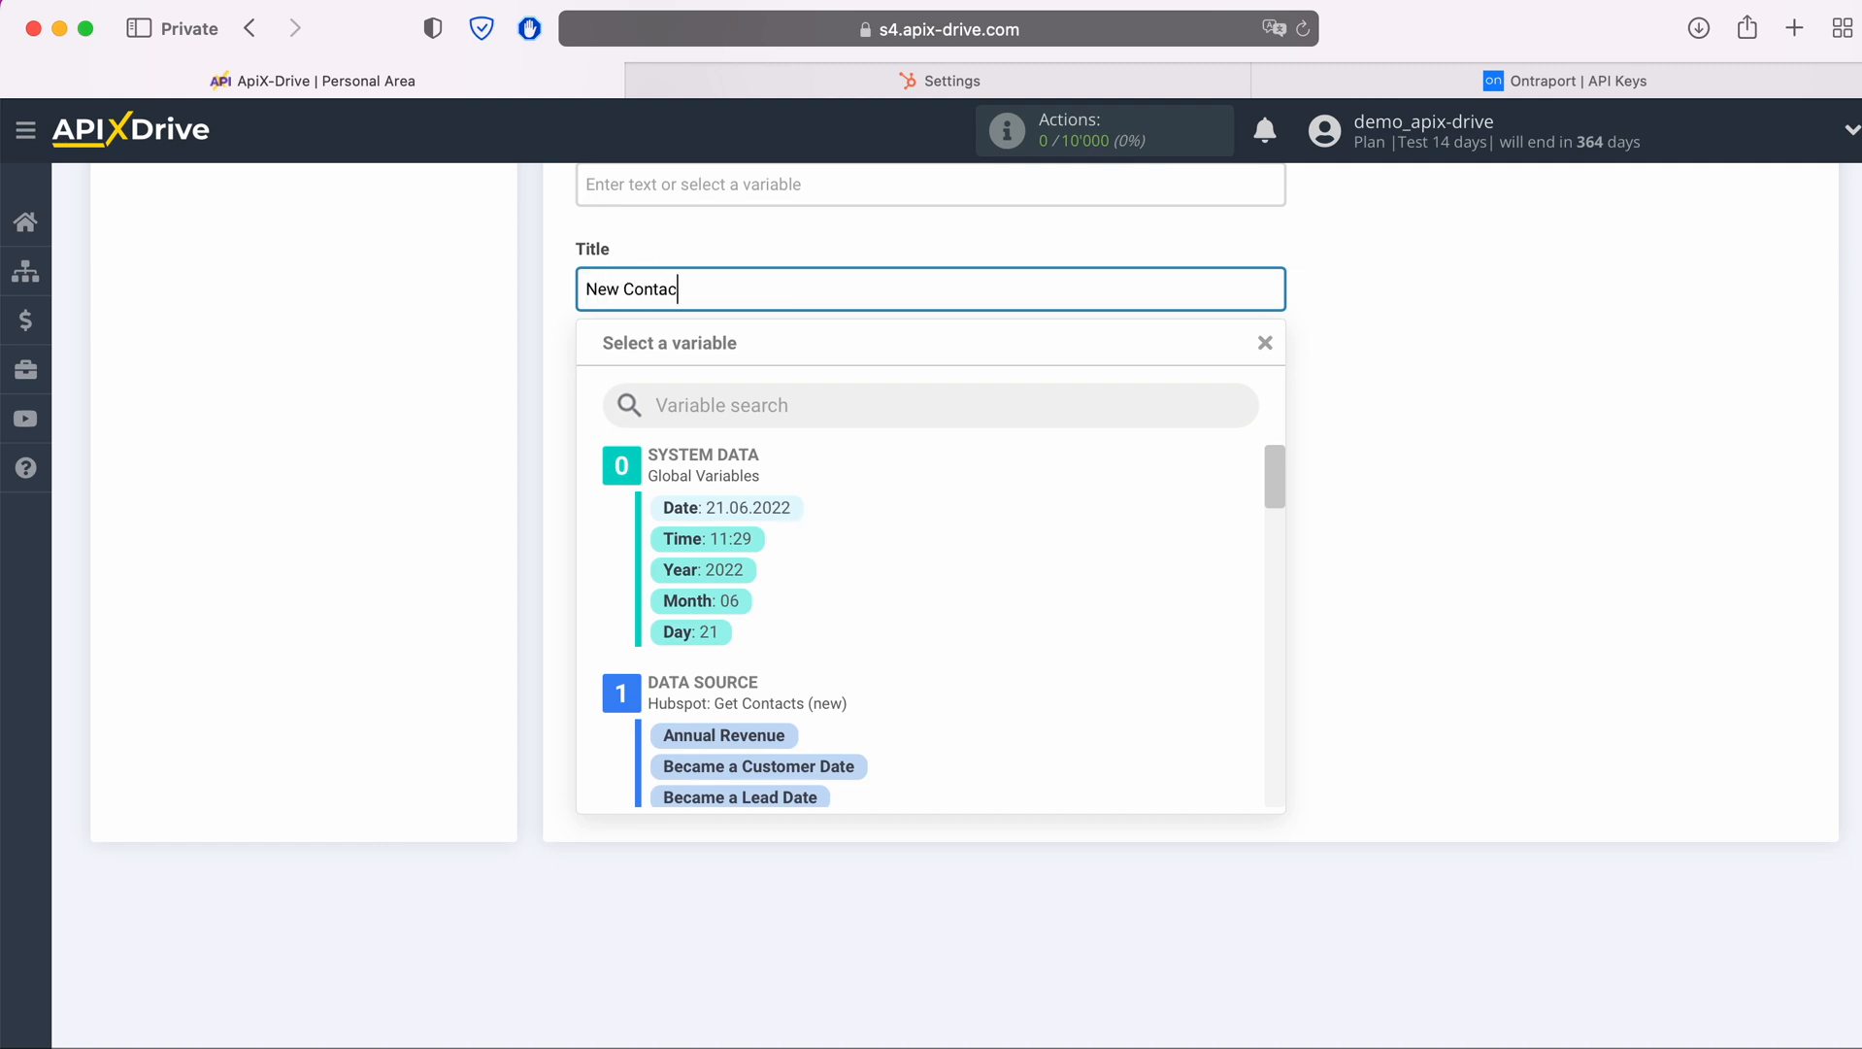
text(t from Hubspot)
click(517, 567)
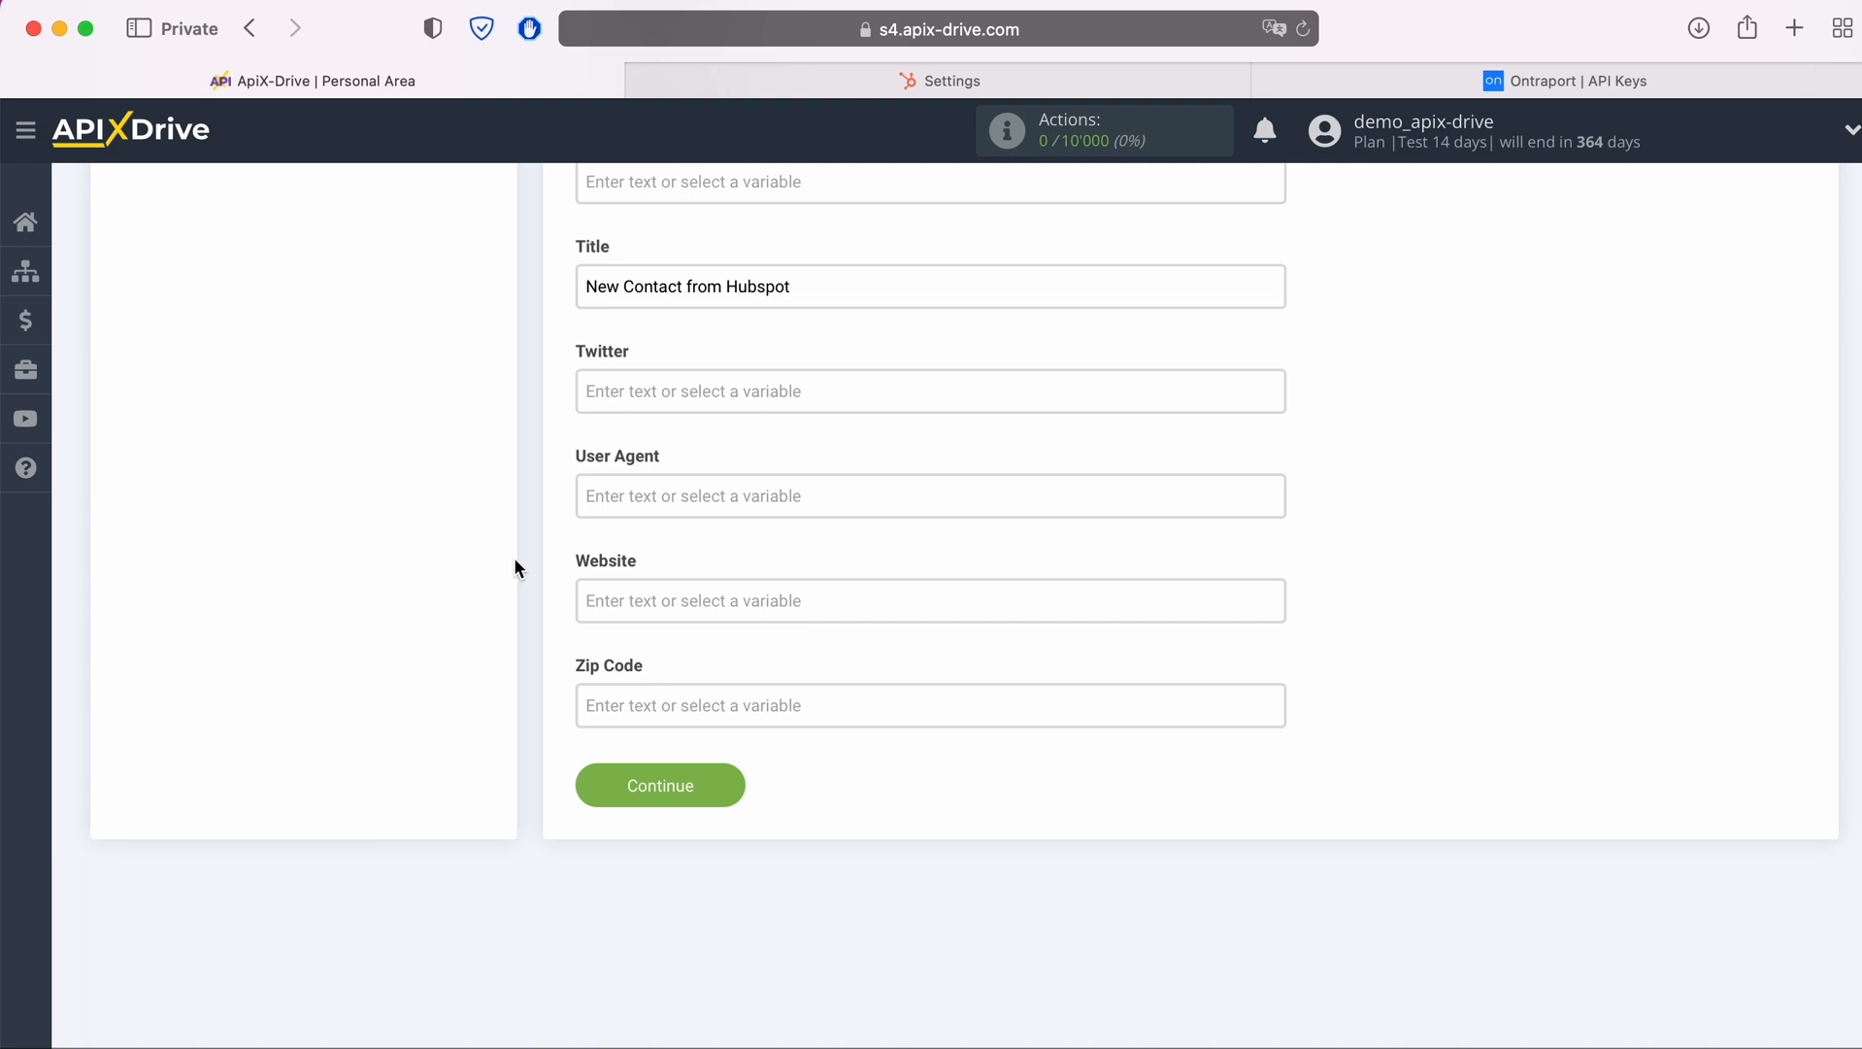
Submit the destination field settings, review the sample data and send the test data to Ontraport
click(730, 784)
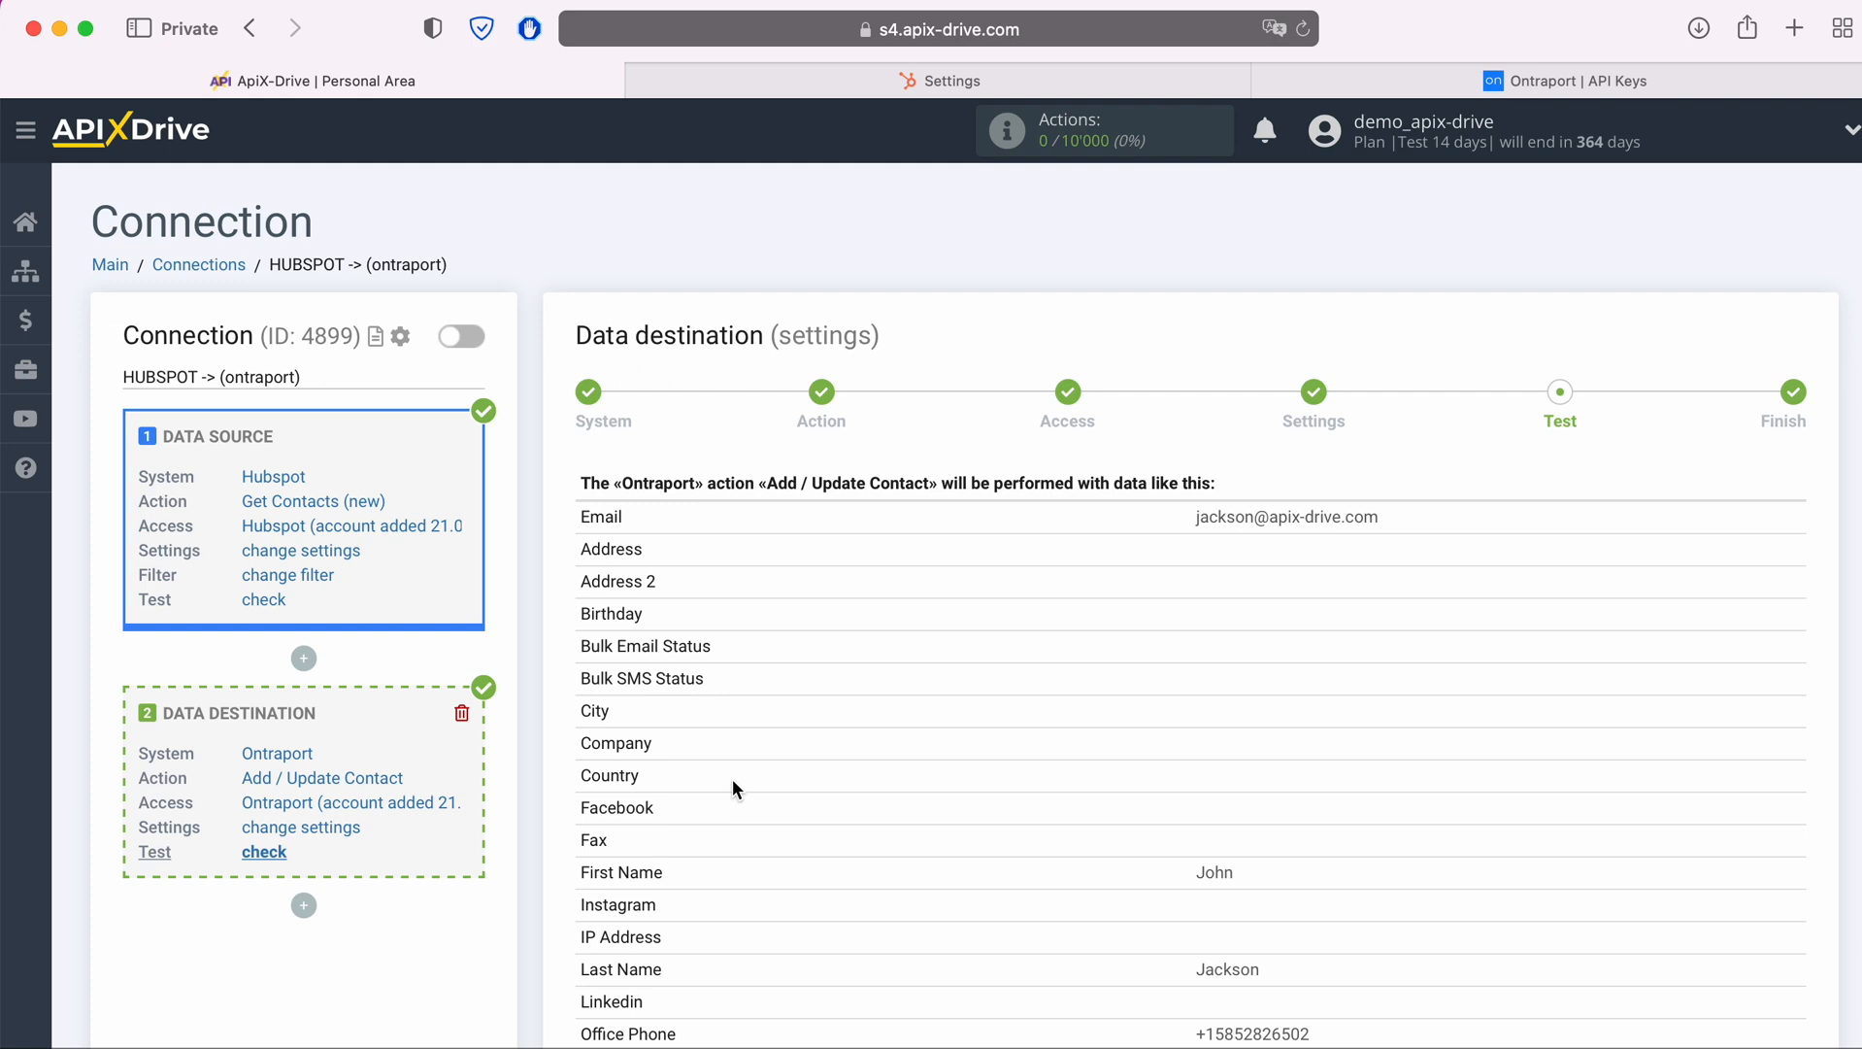
scroll(736, 777, down, 5)
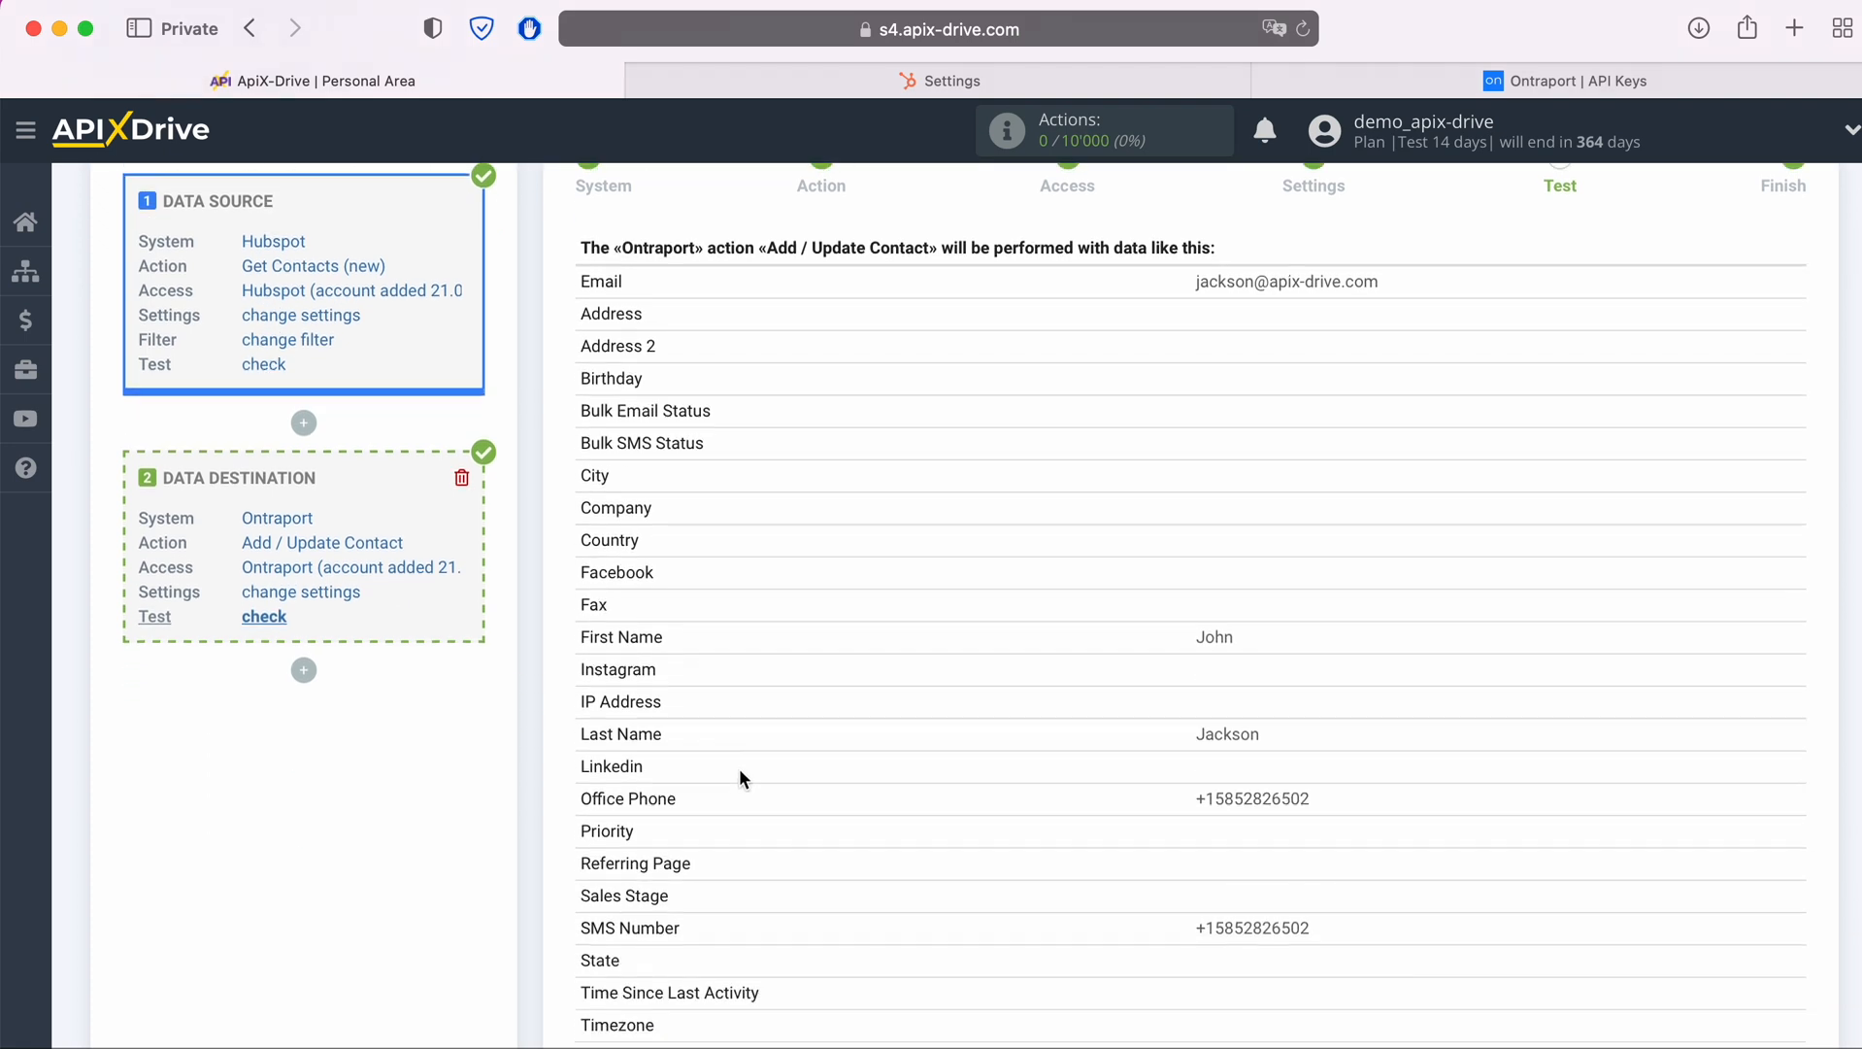
scroll(741, 774, down, 1)
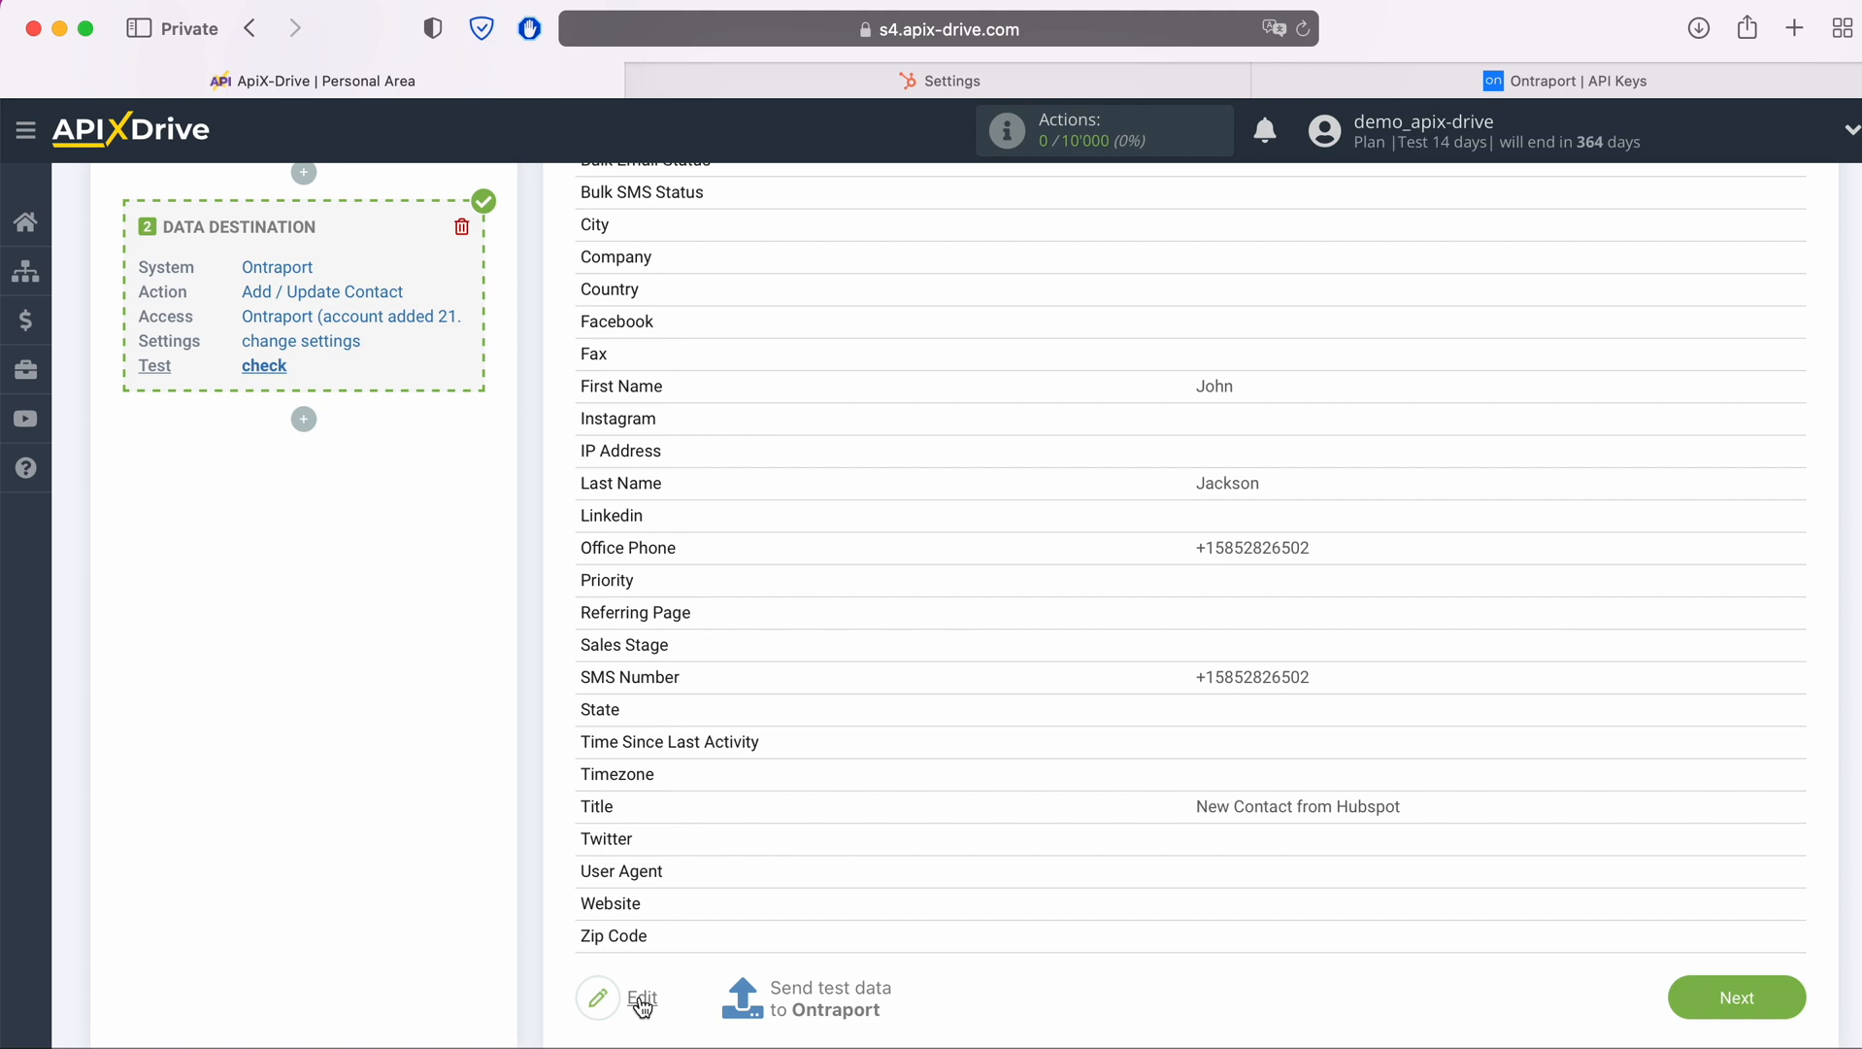
click(820, 998)
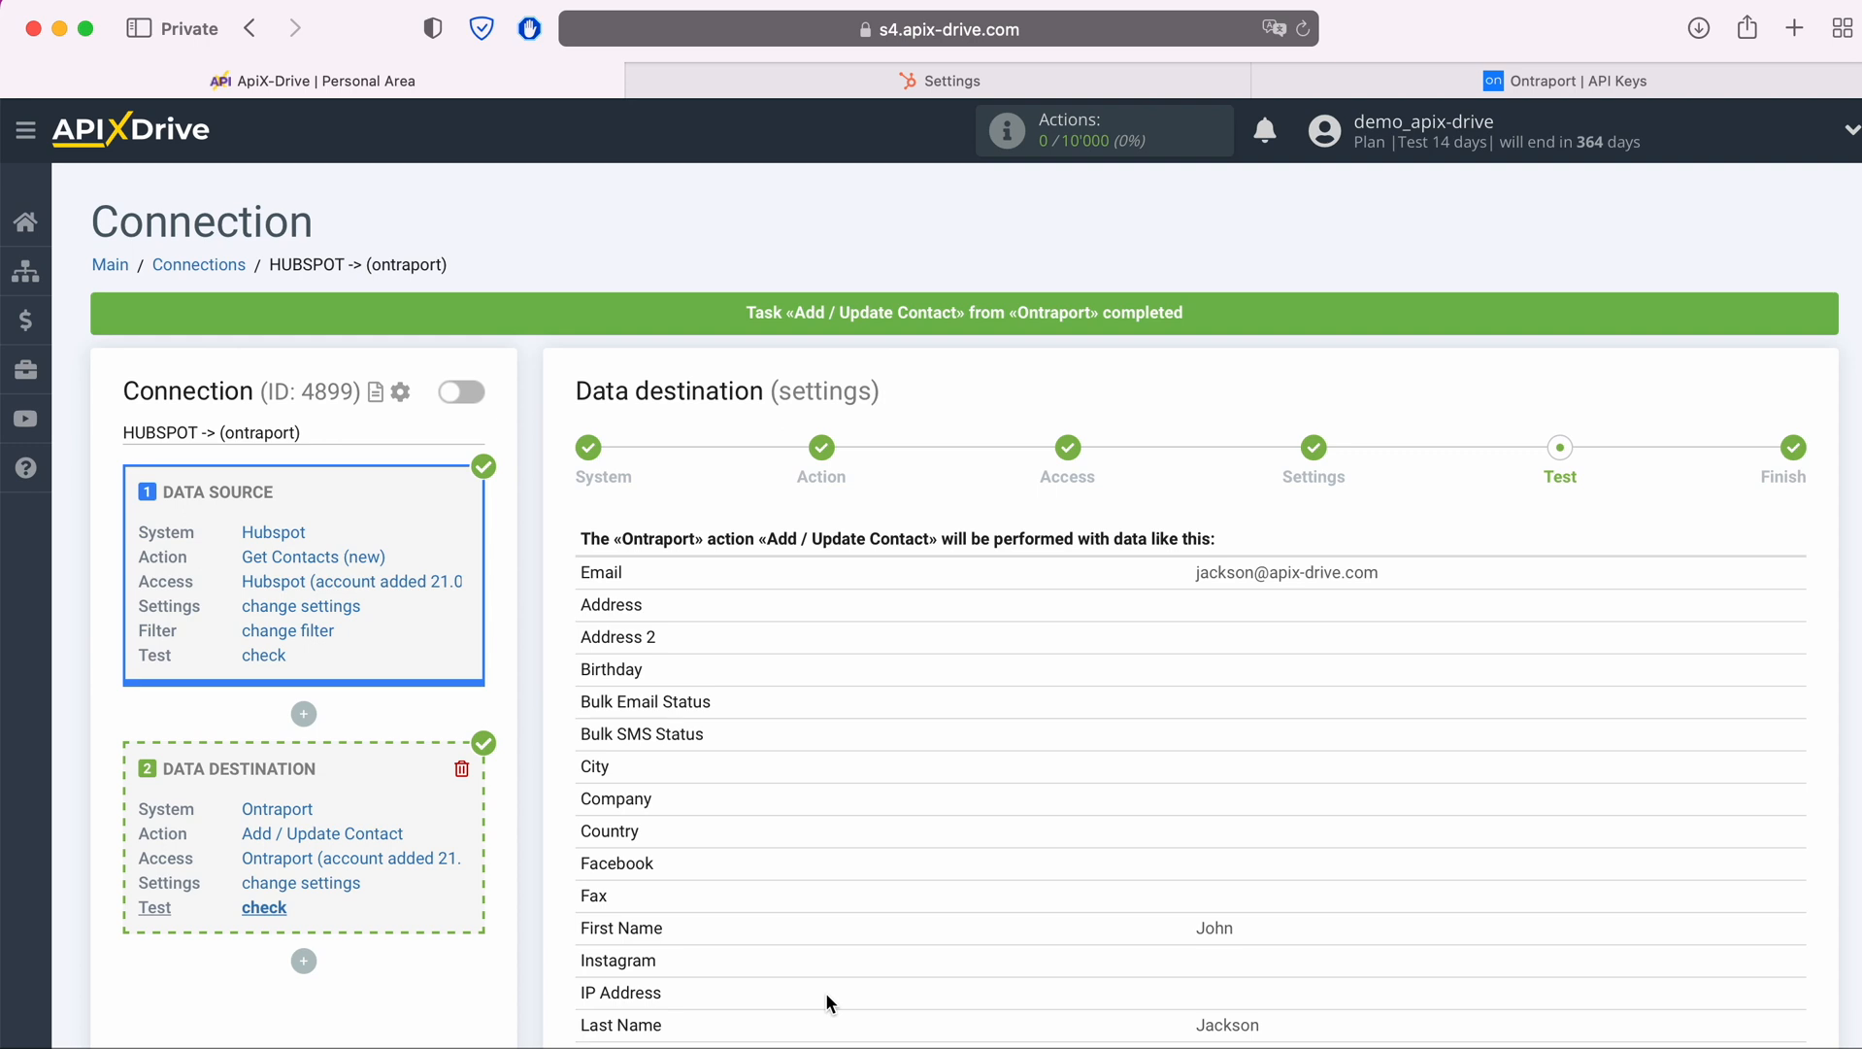
Switch to Ontraport and open the record of the test contact in Contacts to check its fields
click(1320, 75)
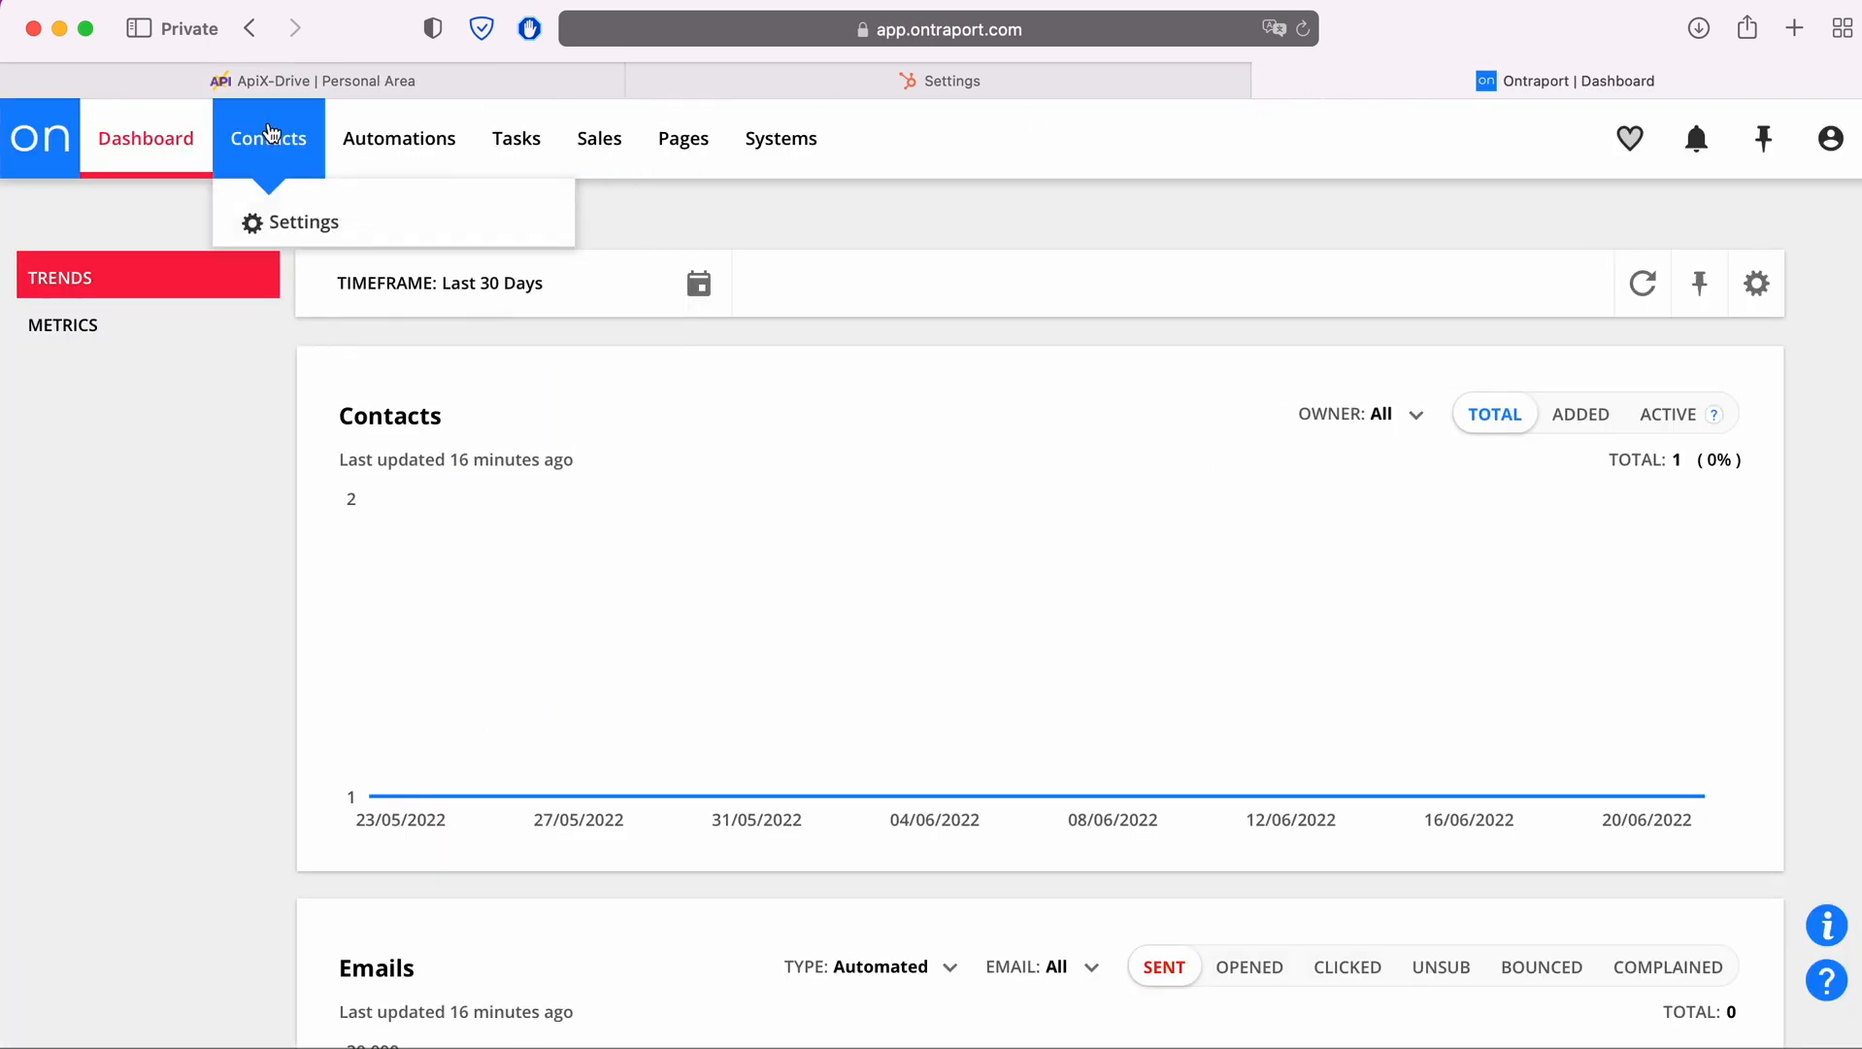
click(269, 138)
click(187, 393)
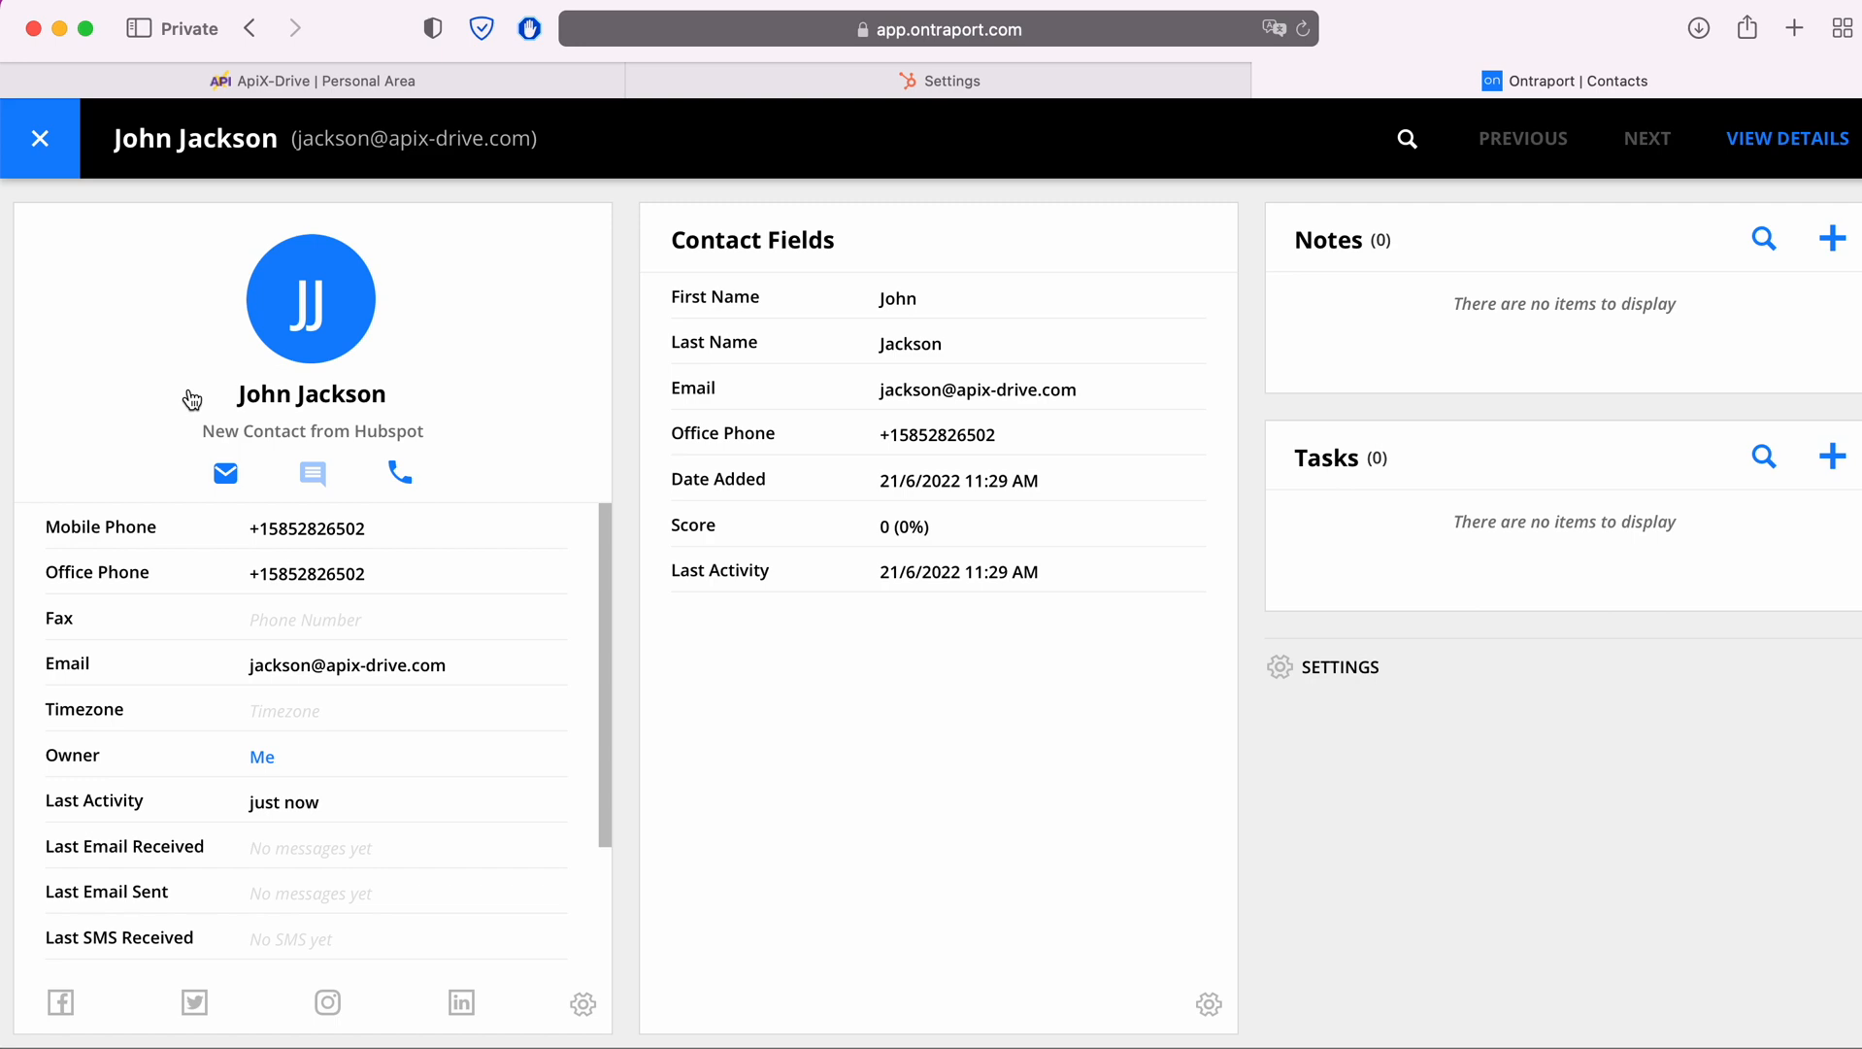
Return to ApiX-Drive, finish the data destination setup and enable auto-update for the connection
click(256, 93)
scroll(1513, 809, down, 6)
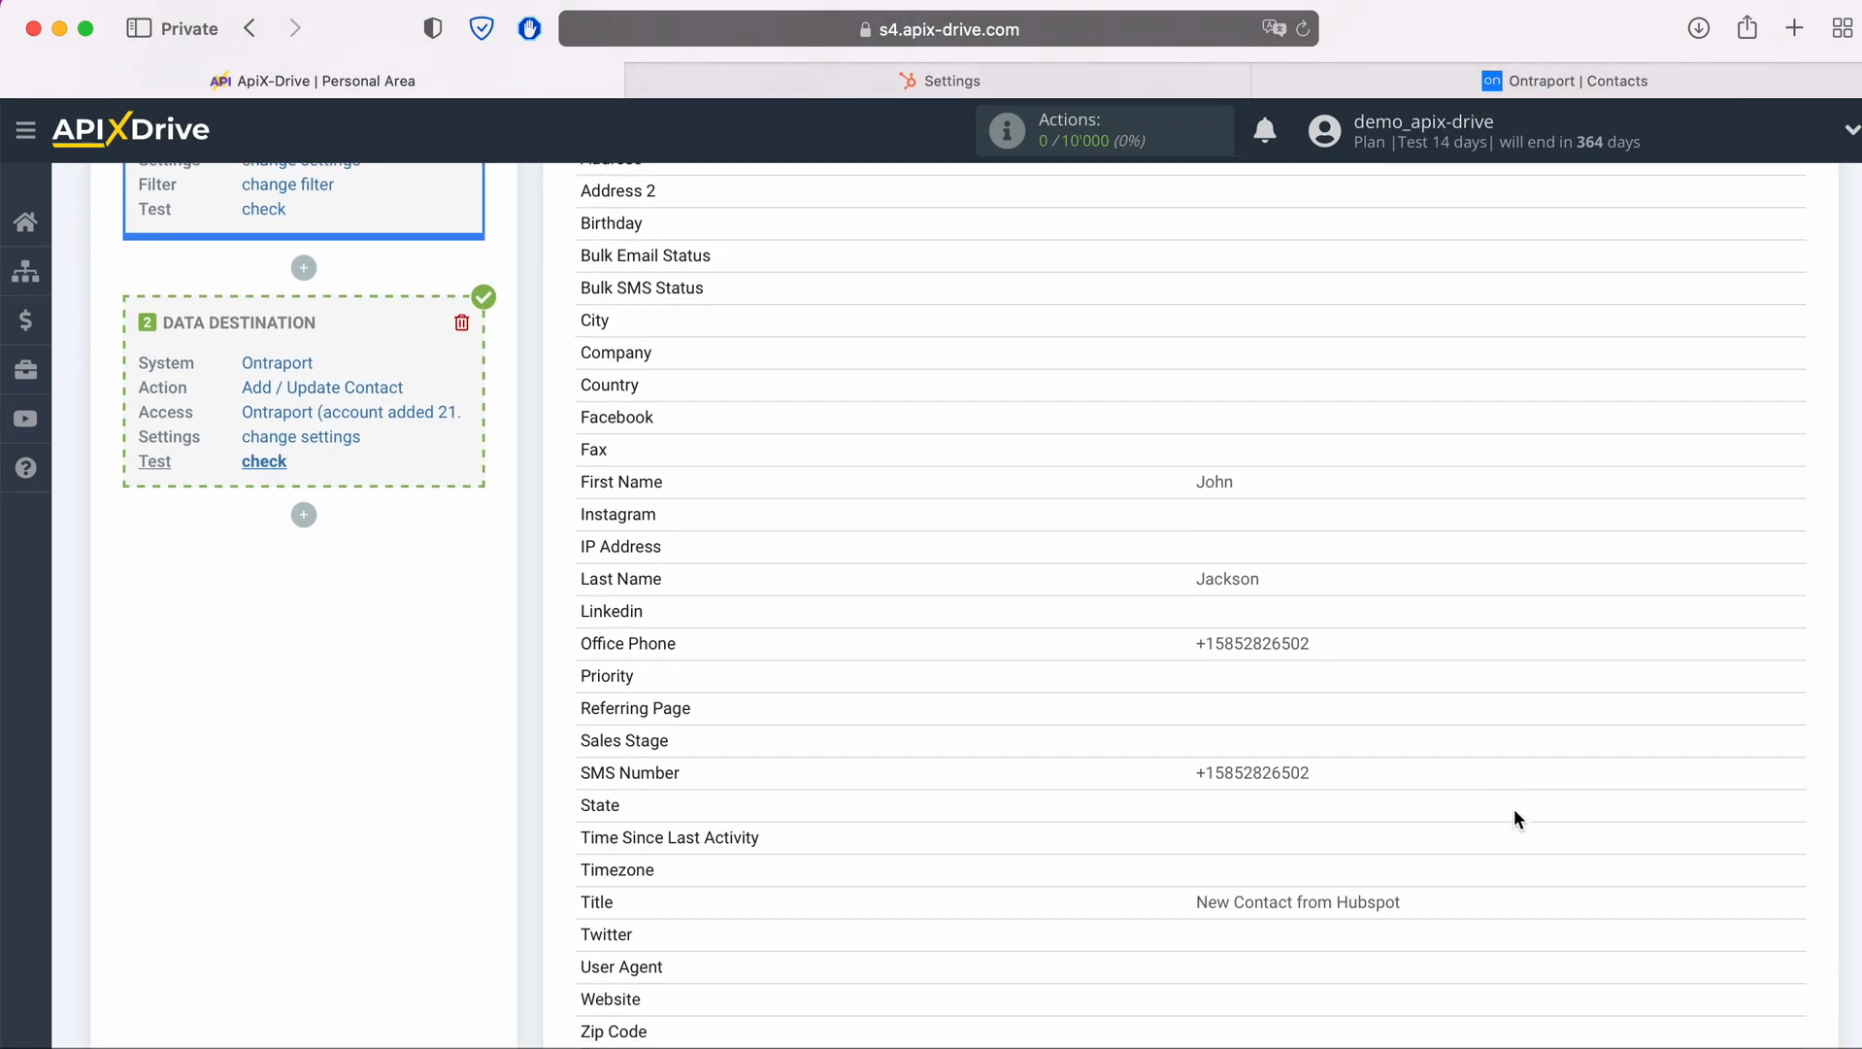
click(1779, 940)
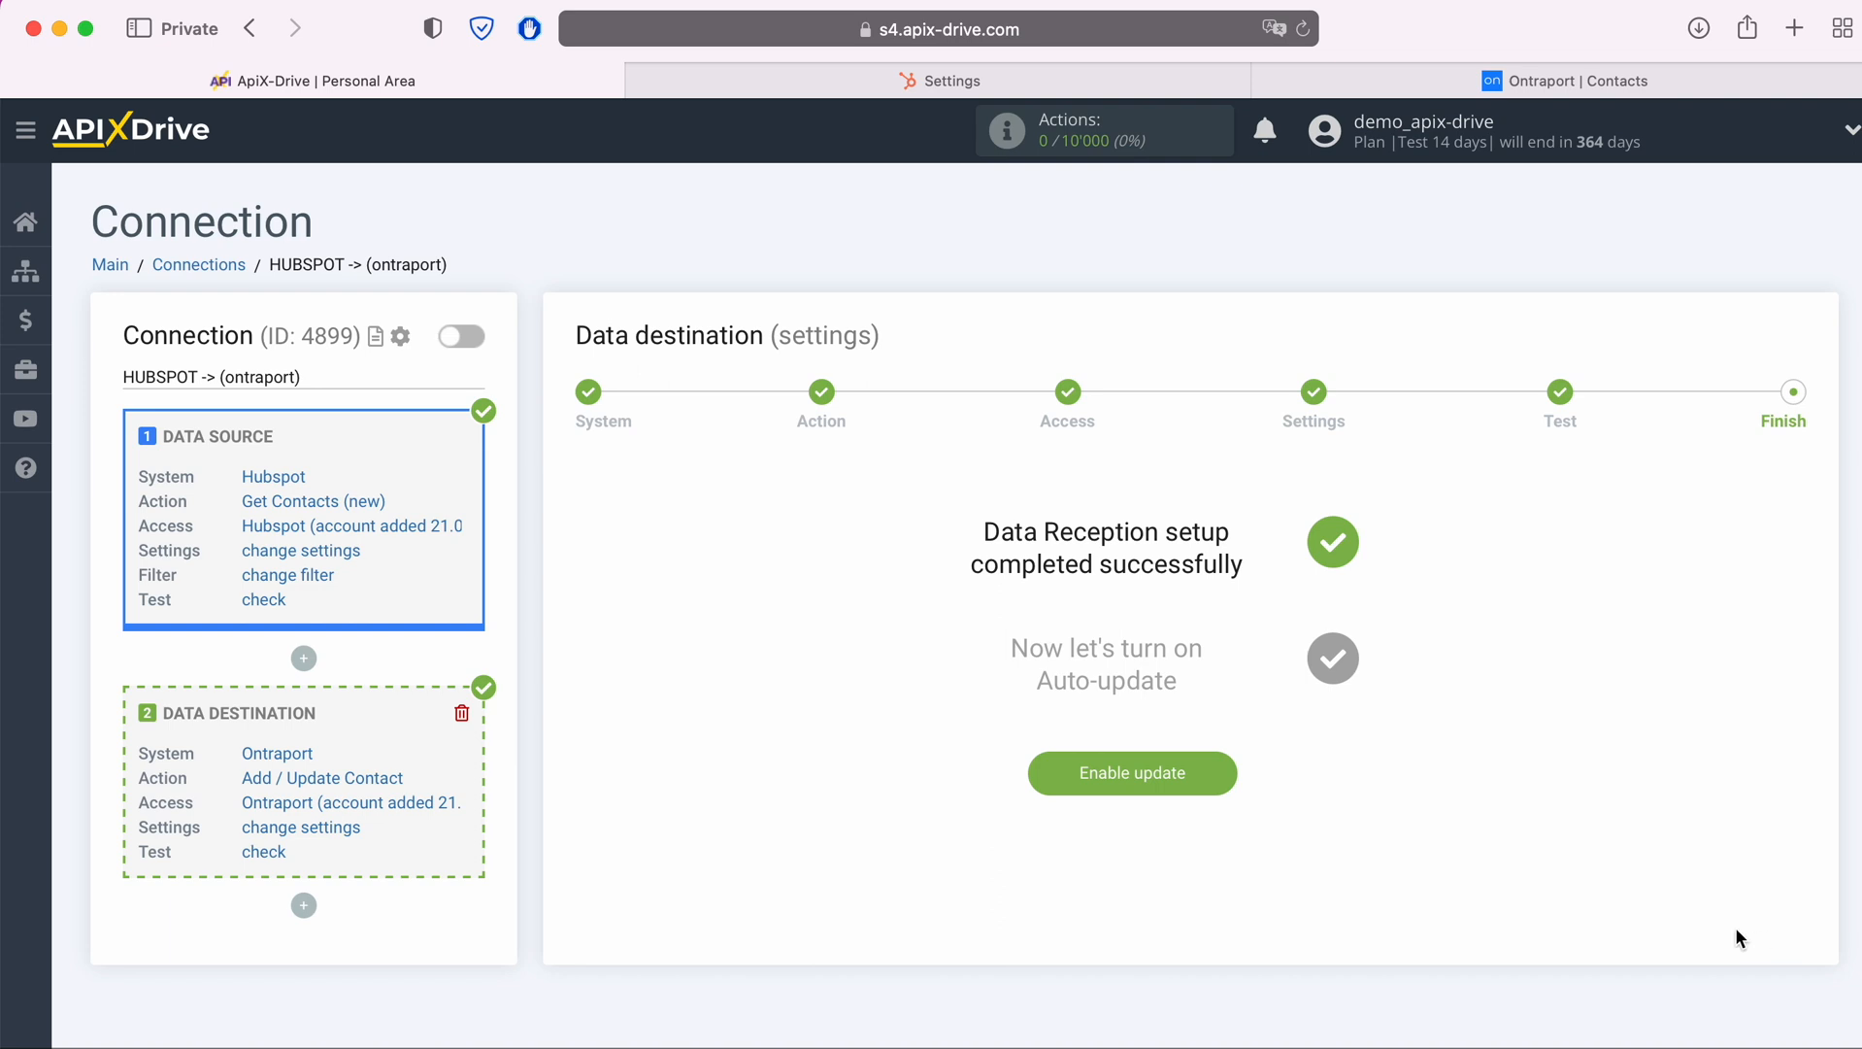
click(1221, 772)
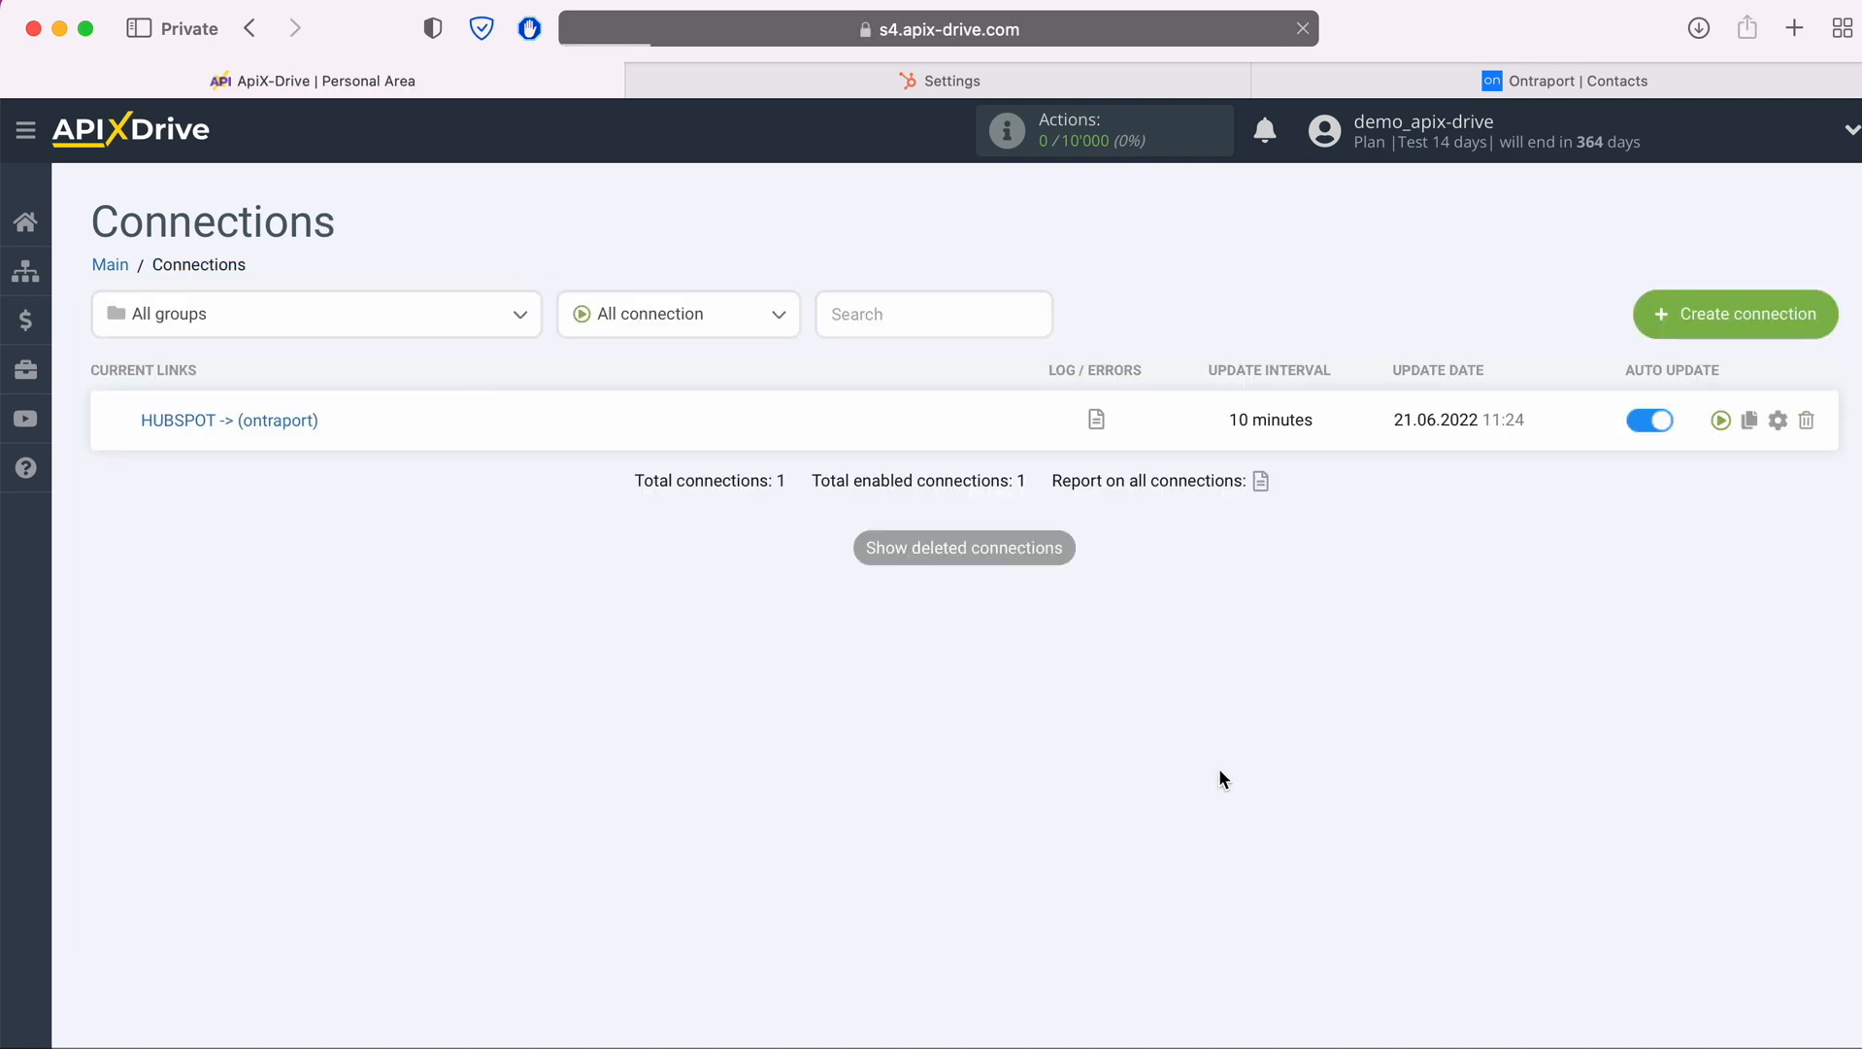
Set the update interval of the HUBSPOT -> (ontraport) connection to 5 minutes and save its setup
click(1778, 421)
click(1095, 619)
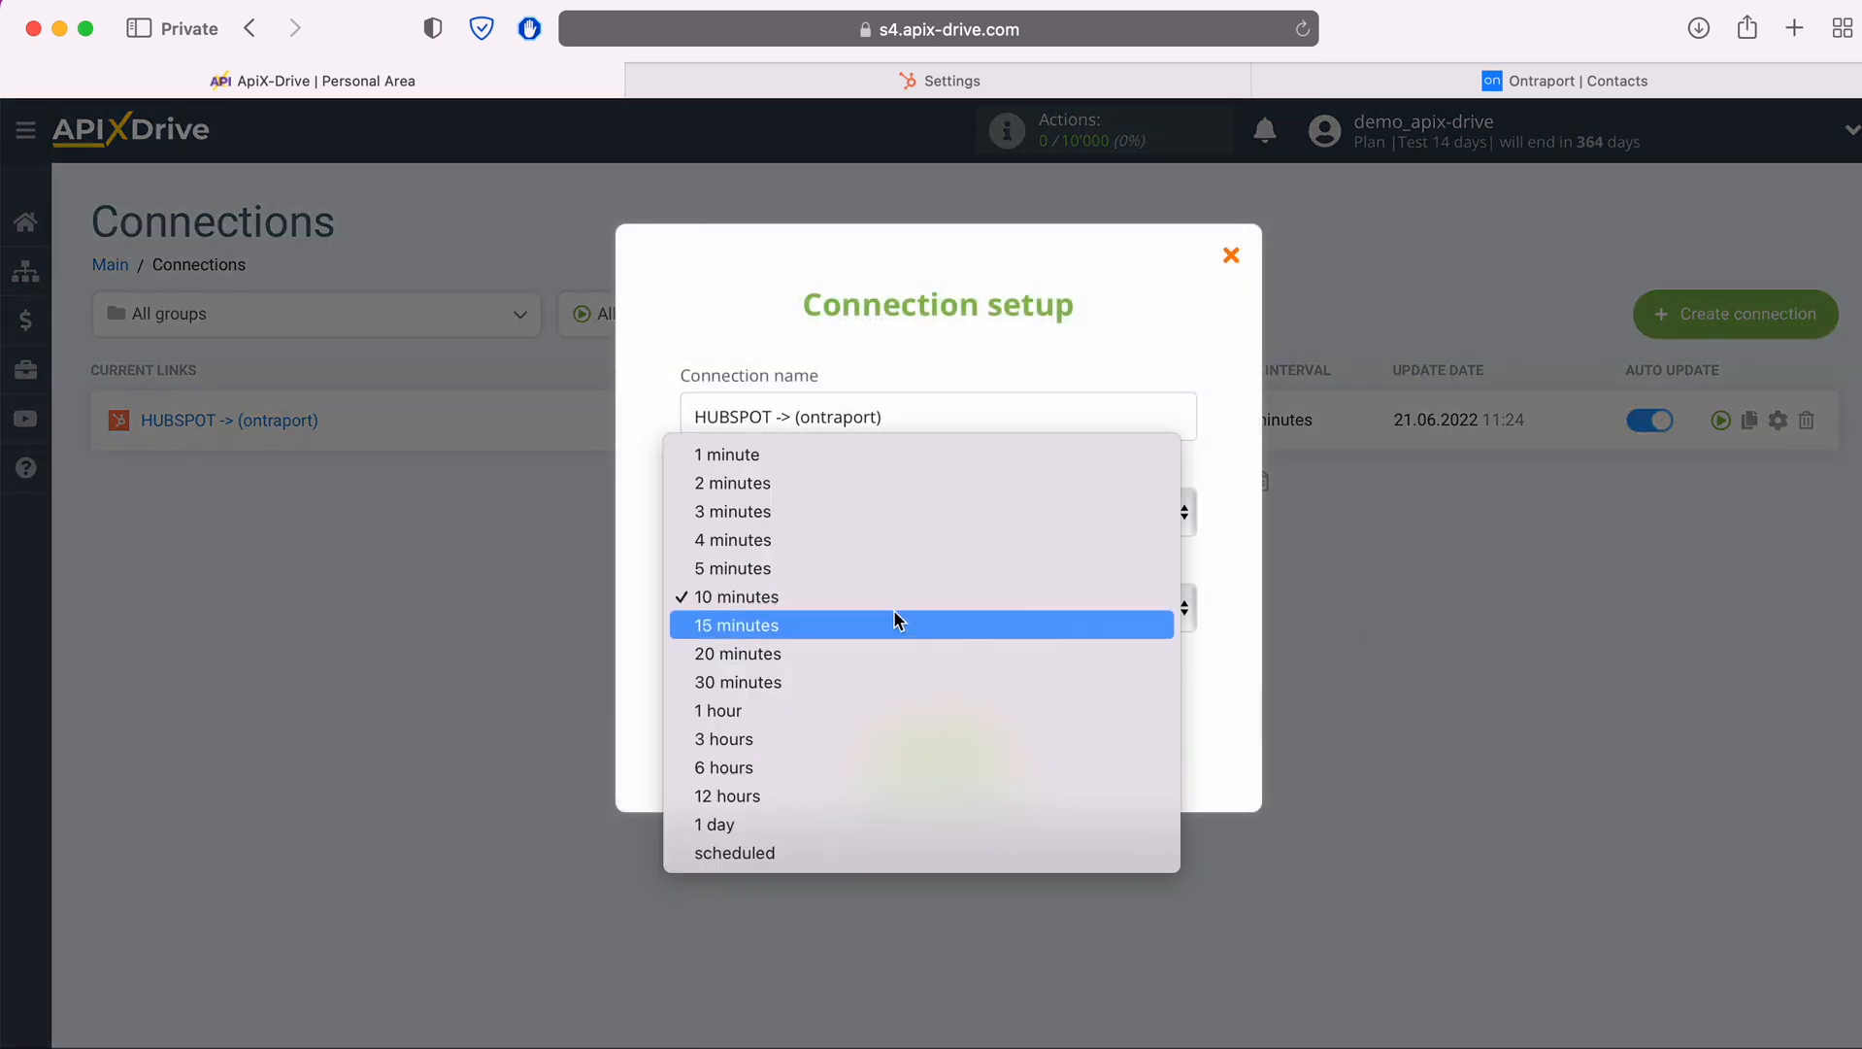
click(849, 569)
click(1007, 754)
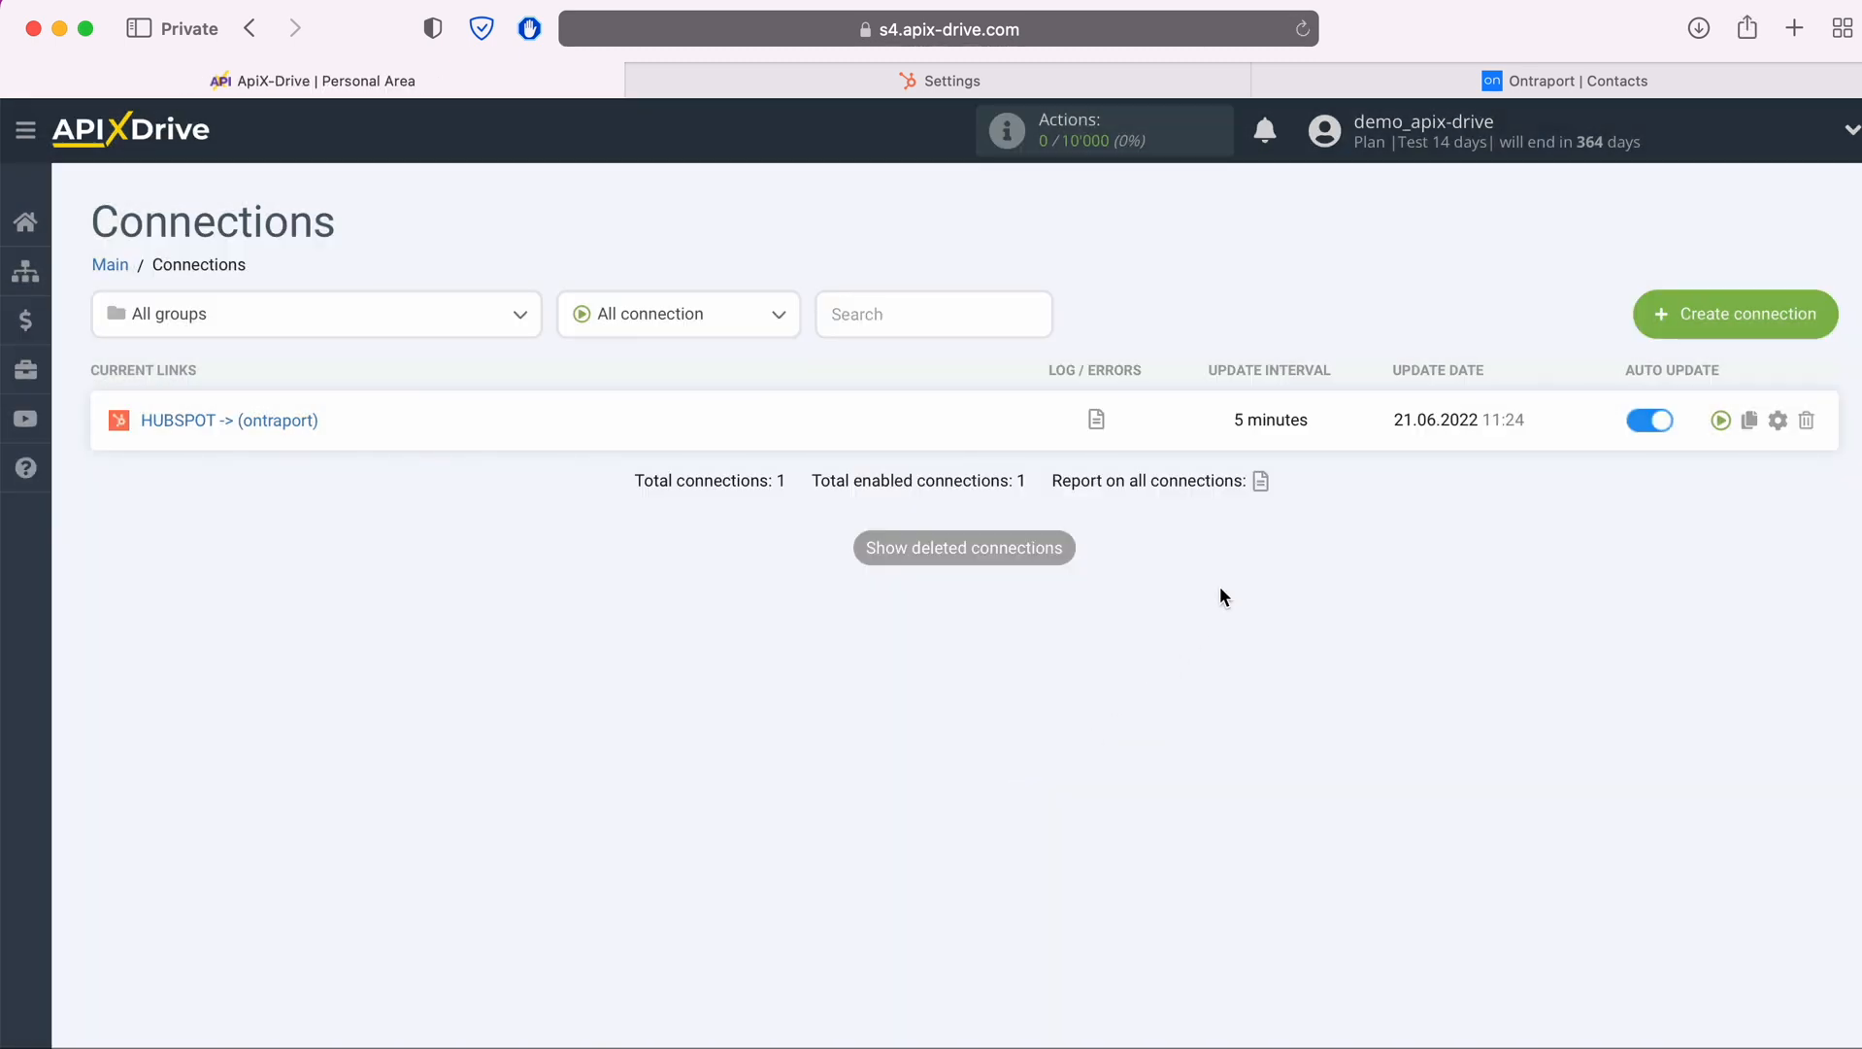